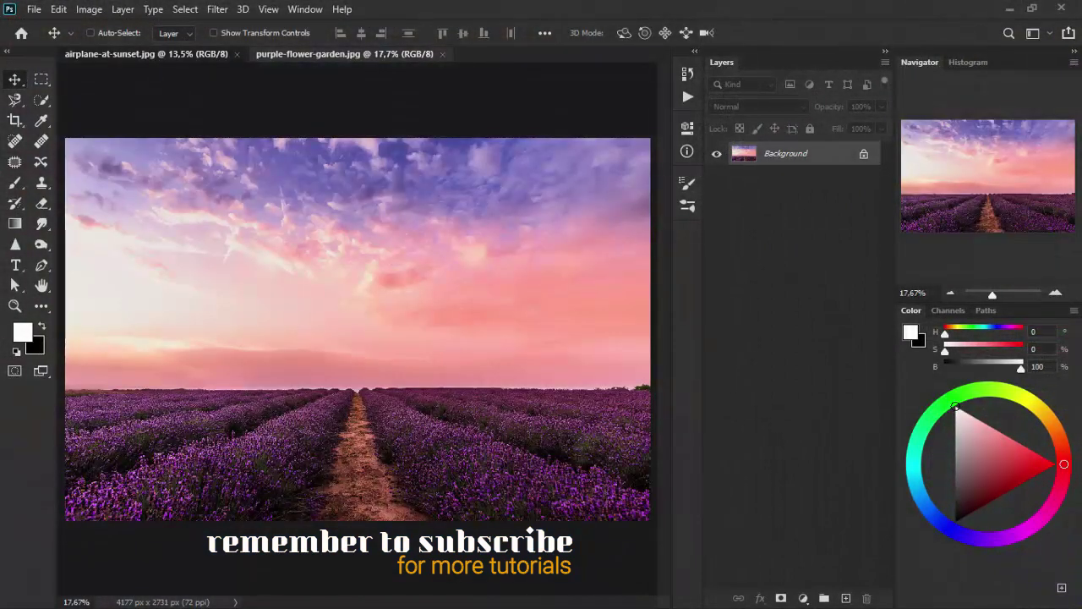
# Step: Switch to the airplane-at-sunset.jpg document, keeping purple-flower-garden.jpg open behind it
pyautogui.hotkey('ctrl', 'Tab')
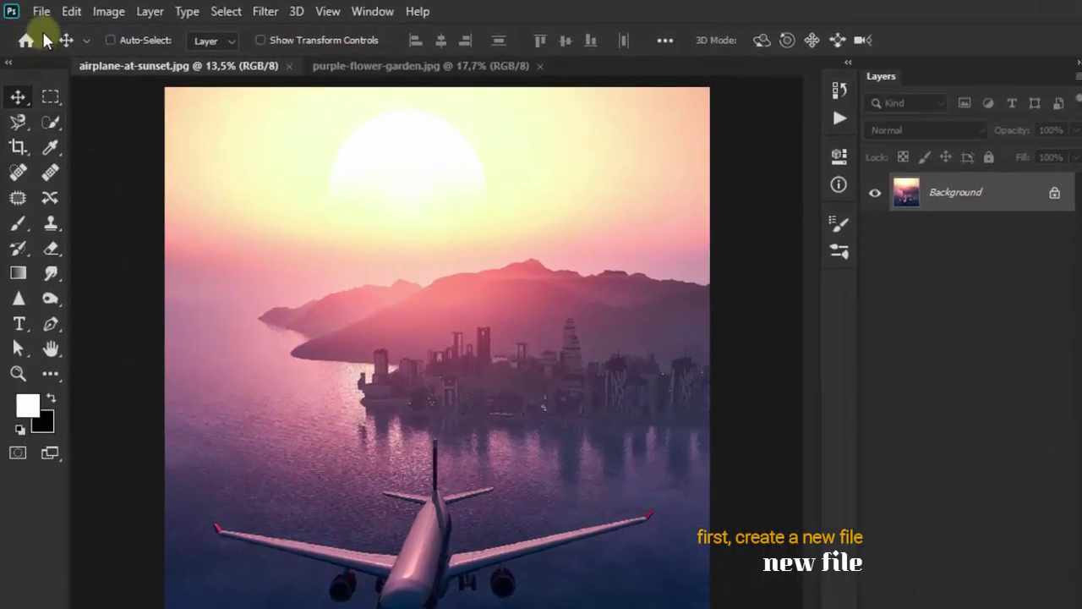
# Step: Create Untitled-1 at 4177 × 4831 pixels, resolution 72, with a custom #808080 gray background
pyautogui.click(41, 11)
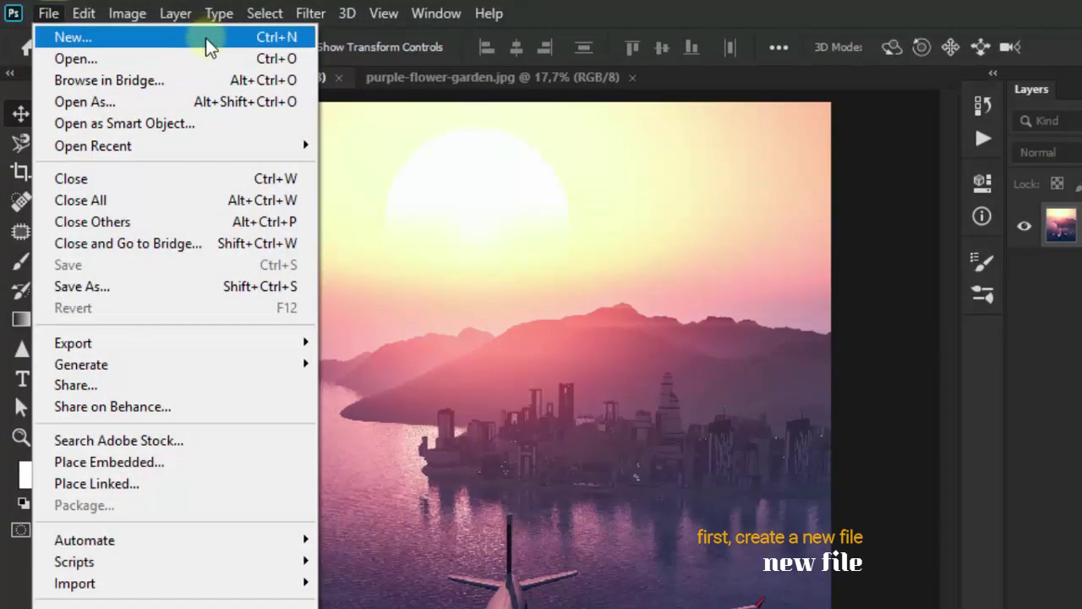
pyautogui.click(507, 203)
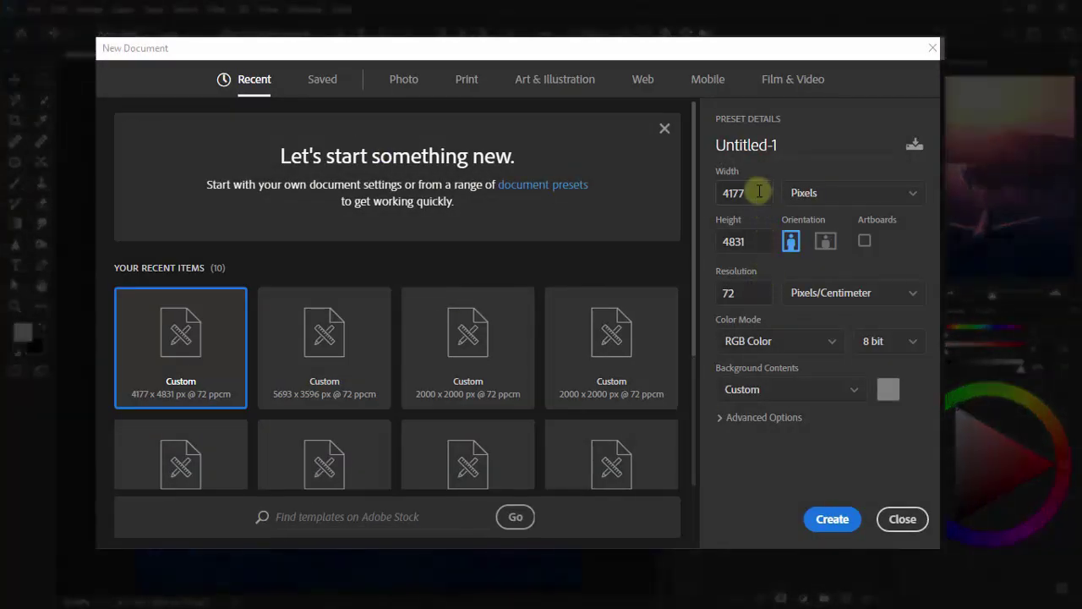
pyautogui.click(833, 192)
pyautogui.click(832, 219)
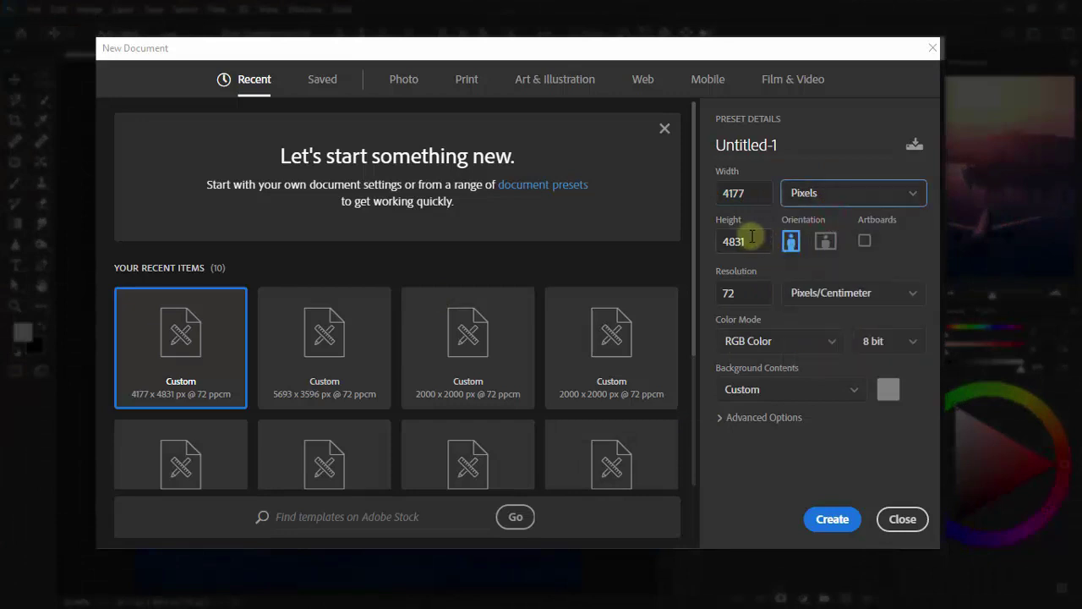
pyautogui.click(752, 241)
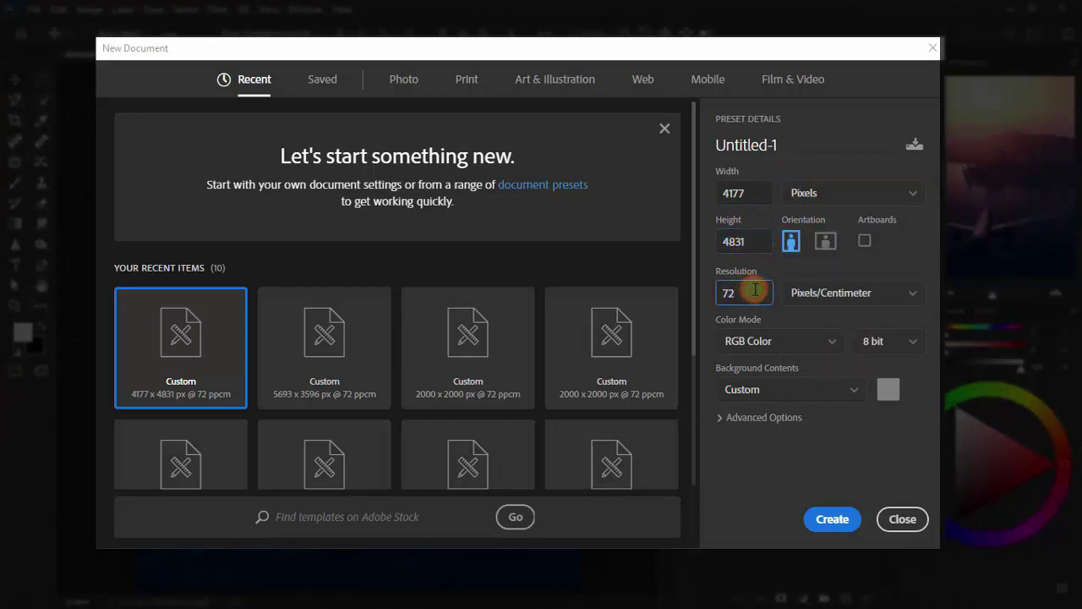
pyautogui.click(886, 390)
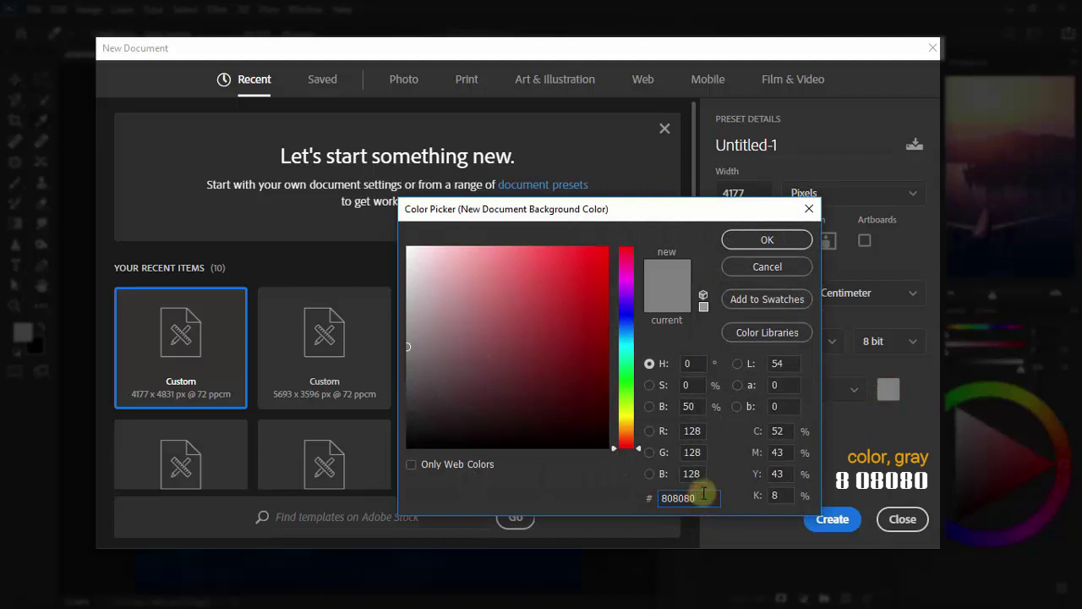
pyautogui.click(766, 241)
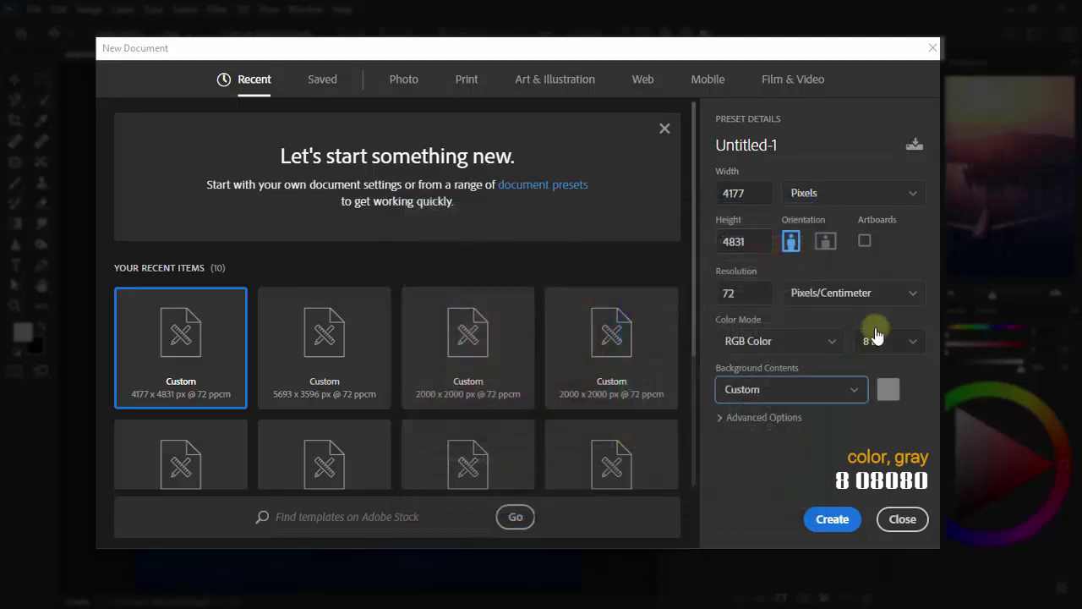
pyautogui.click(824, 521)
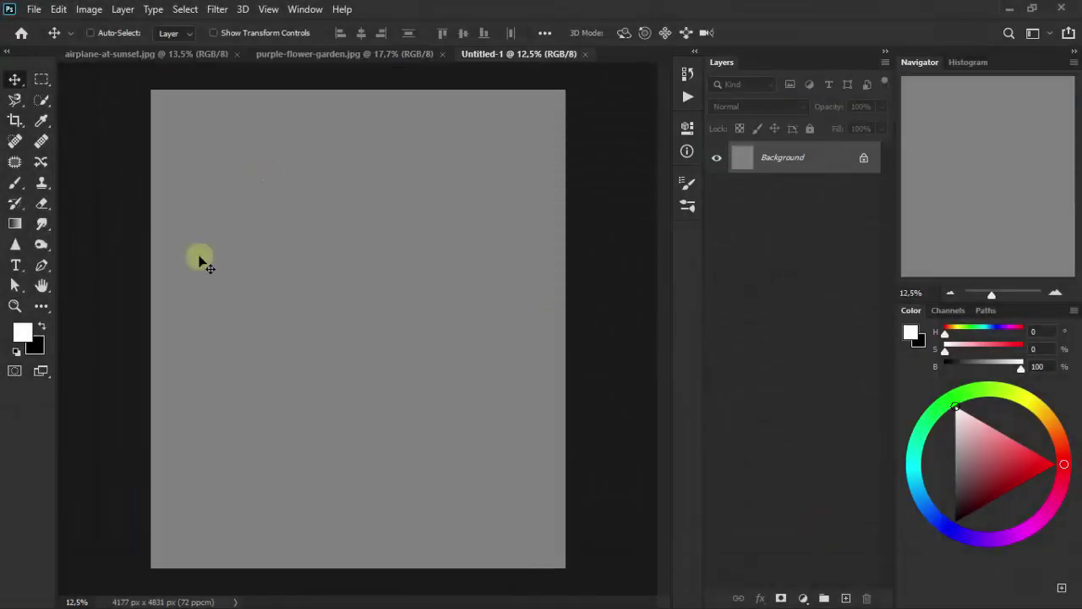
# Step: Fit the canvas on screen and drag the lavender field photo into Untitled-1
pyautogui.click(14, 305)
pyautogui.rightClick(321, 266)
pyautogui.click(350, 273)
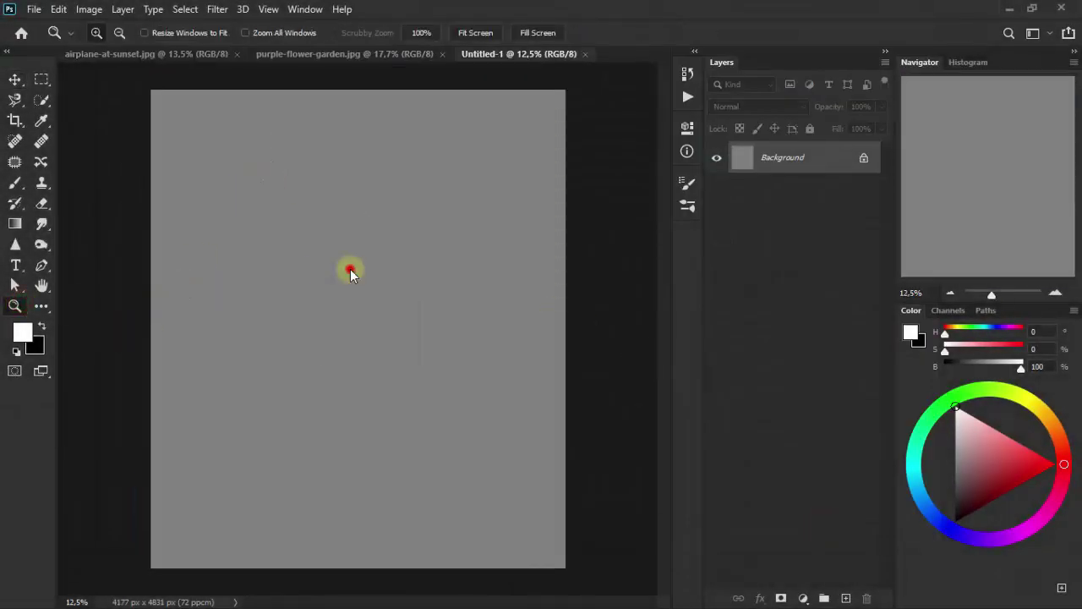
pyautogui.rightClick(350, 269)
pyautogui.click(384, 279)
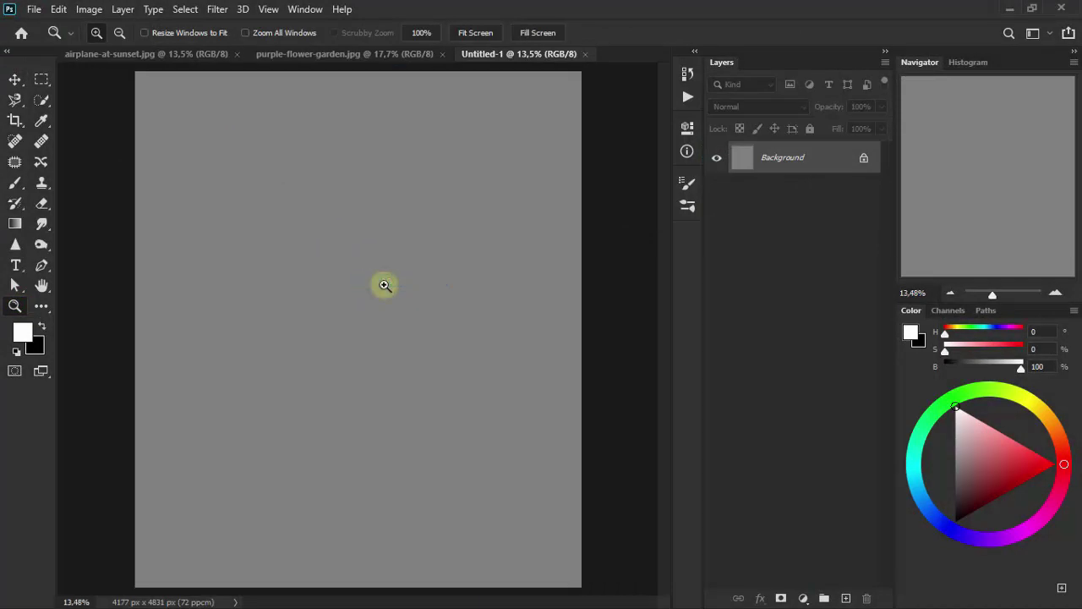
pyautogui.click(11, 80)
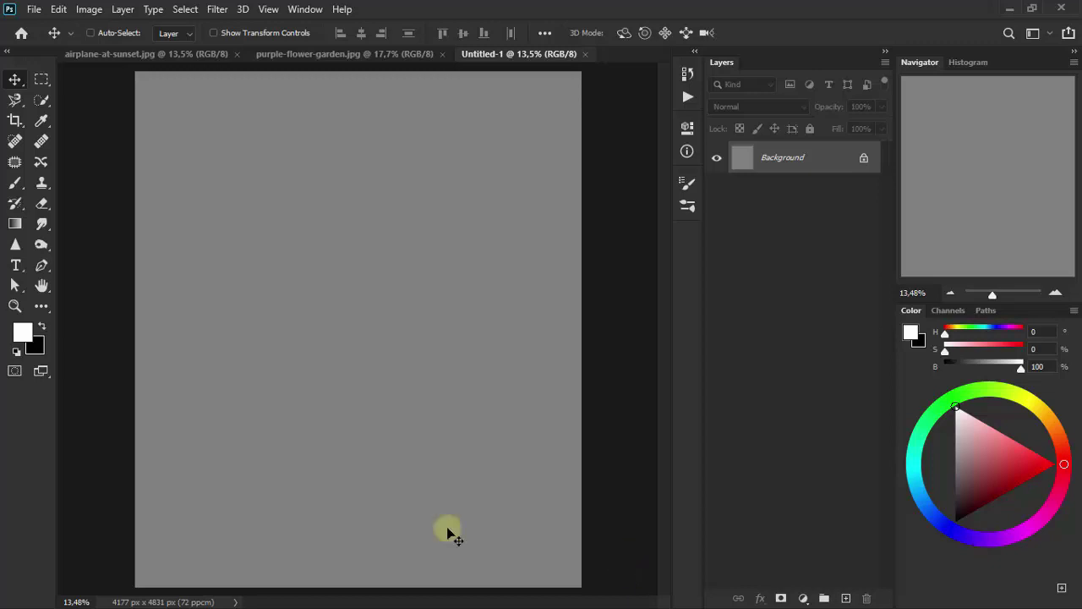
pyautogui.click(338, 57)
pyautogui.moveTo(235, 281)
pyautogui.mouseDown()
pyautogui.moveTo(366, 325)
pyautogui.moveTo(339, 207)
pyautogui.mouseUp()
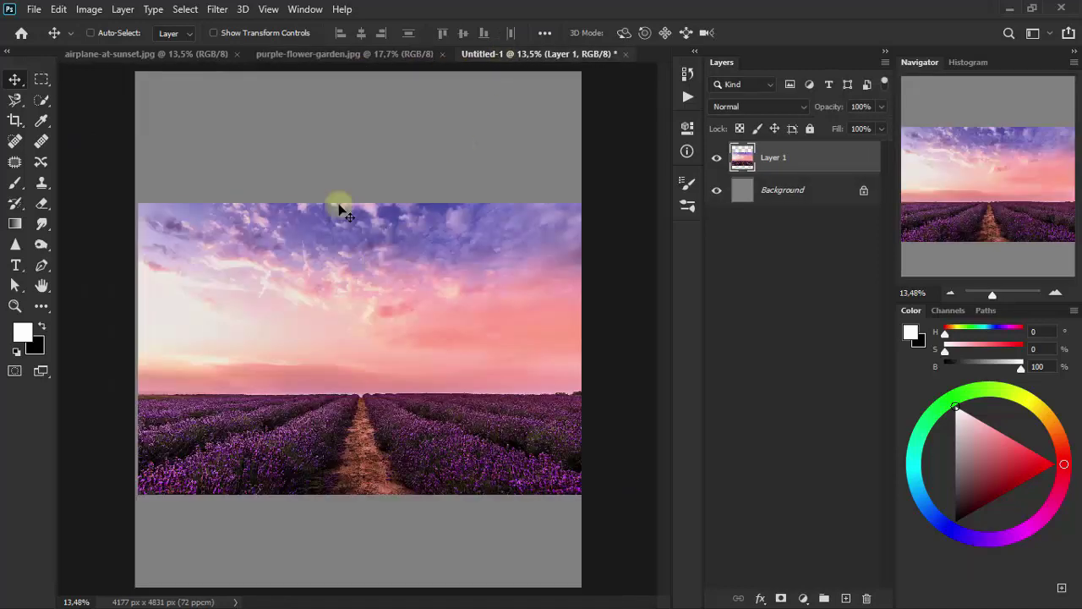
# Step: Close purple-flower-garden.jpg and move Layer 1 down to the canvas bottom
pyautogui.click(362, 54)
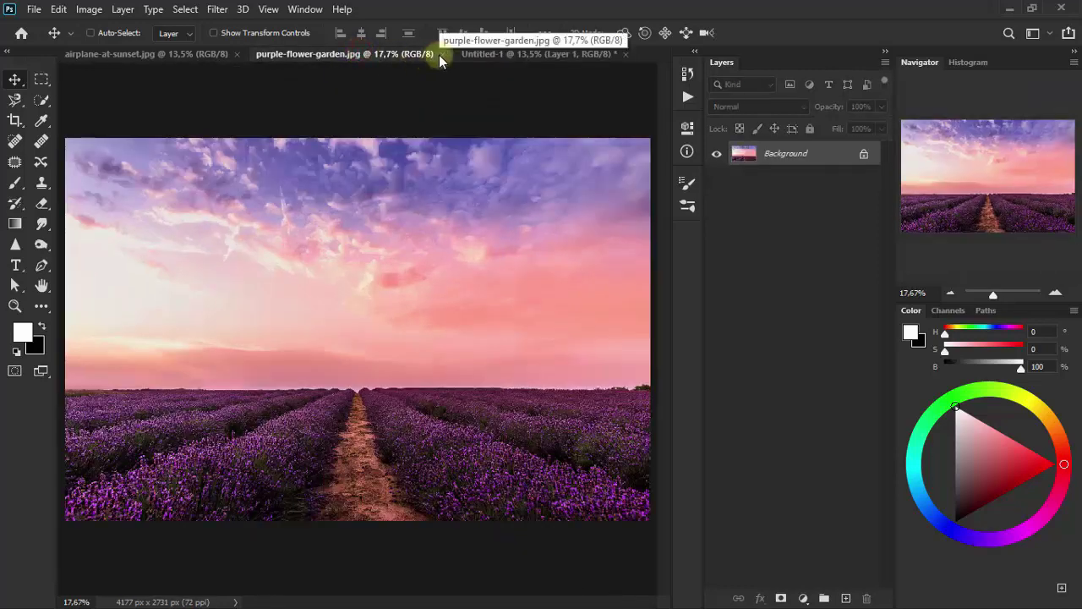
pyautogui.click(441, 53)
pyautogui.moveTo(393, 369); pyautogui.dragTo(388, 440)
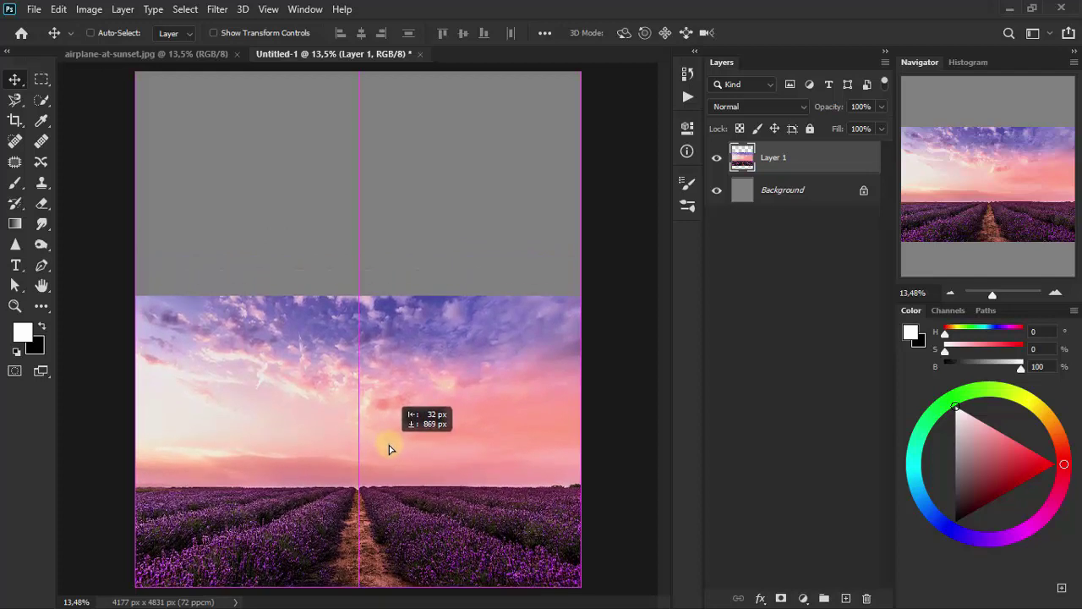
pyautogui.moveTo(389, 436); pyautogui.dragTo(389, 447)
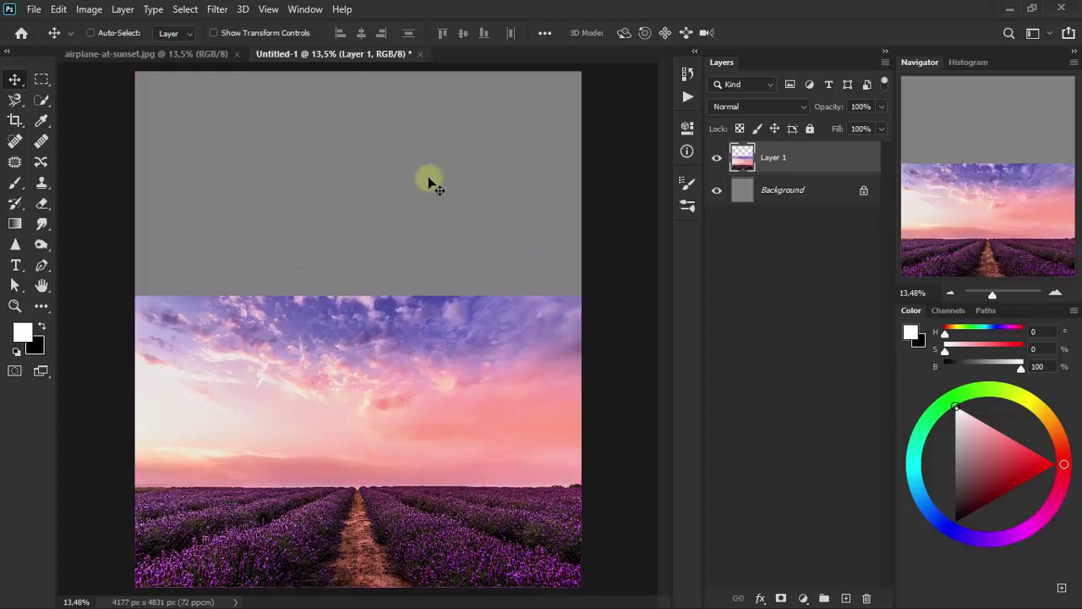
# Step: Set Layer 1 to Overlay blend mode and add a layer mask
pyautogui.click(755, 106)
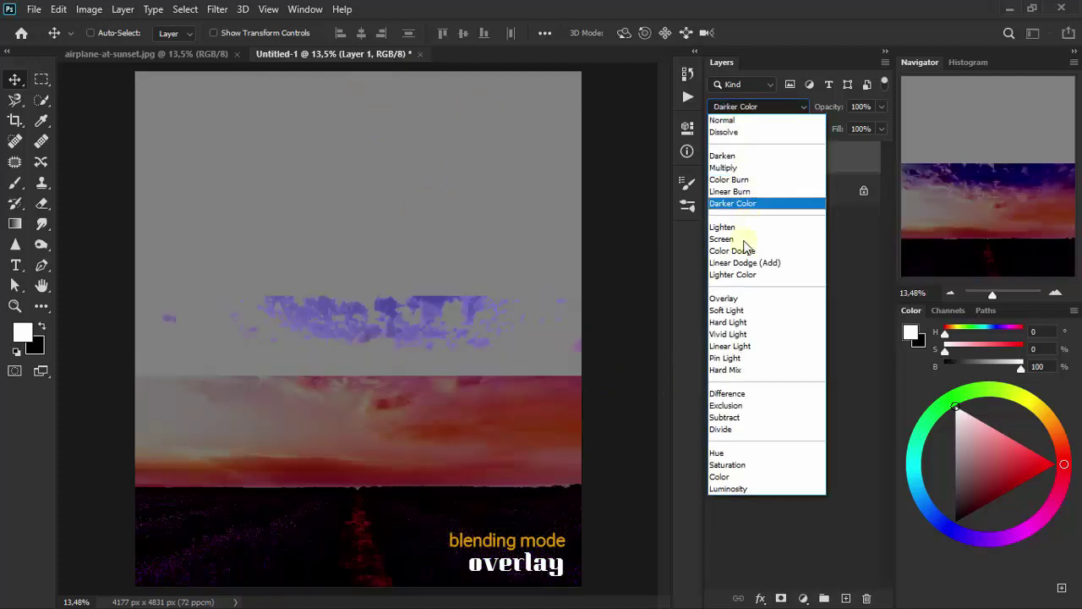
pyautogui.click(764, 300)
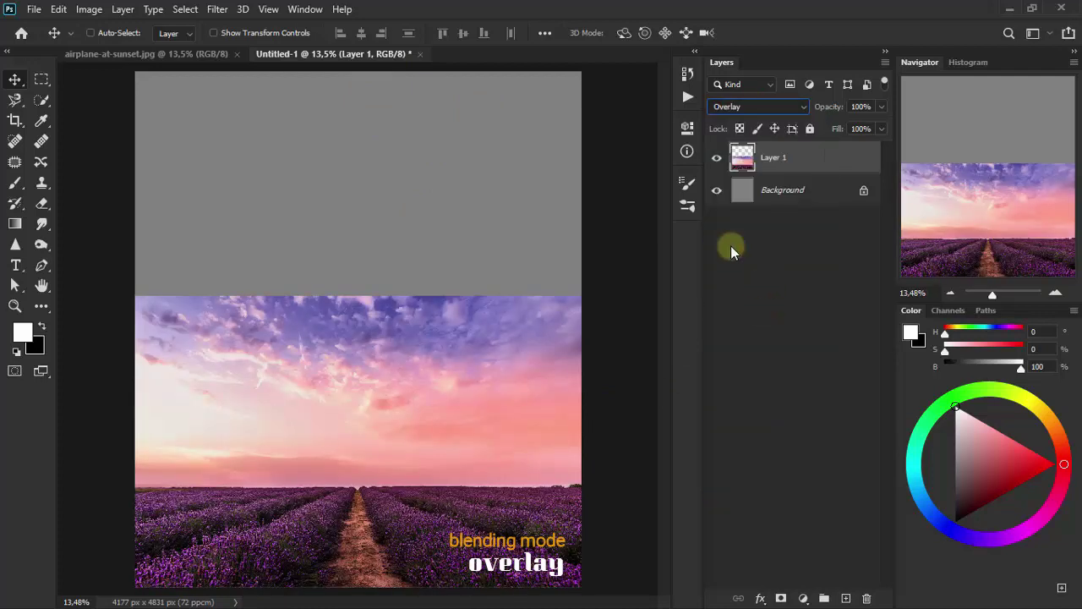
pyautogui.click(780, 598)
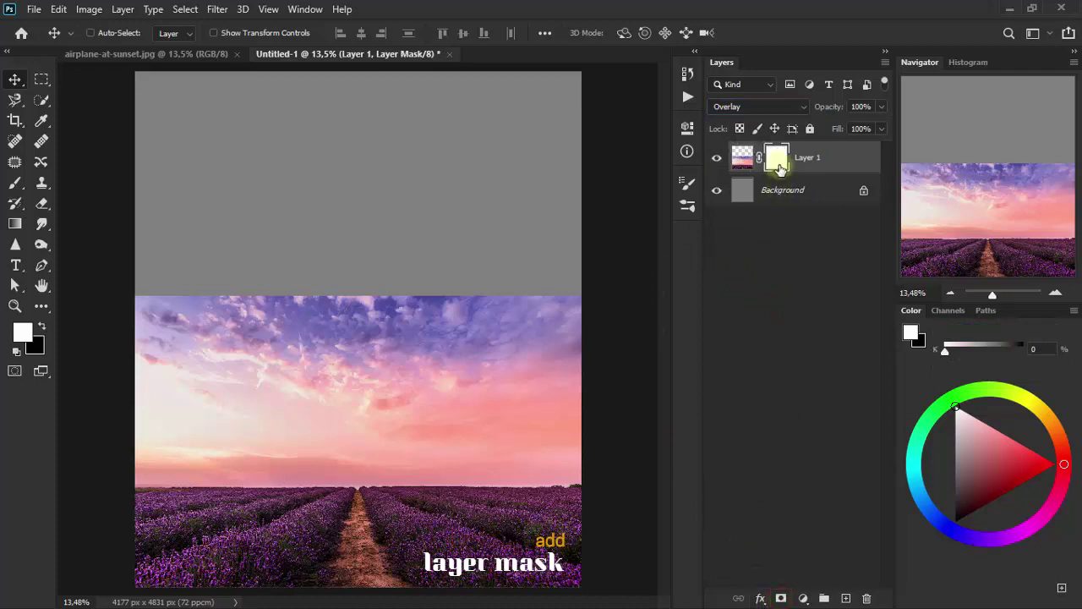
# Step: Erase along the sky's top edge at 15% opacity with a large soft brush
pyautogui.click(49, 206)
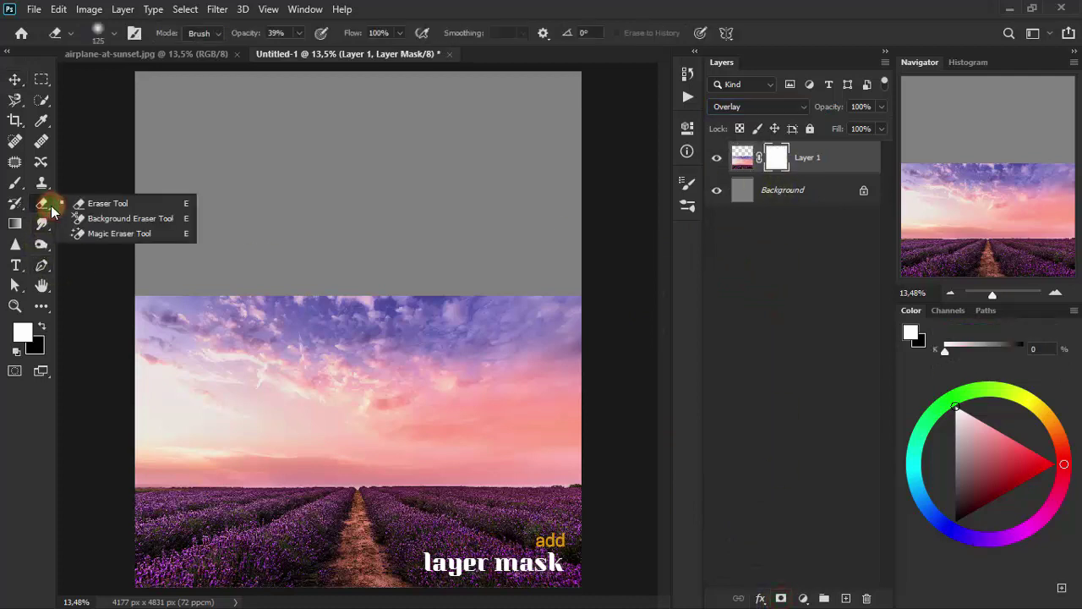
pyautogui.click(148, 205)
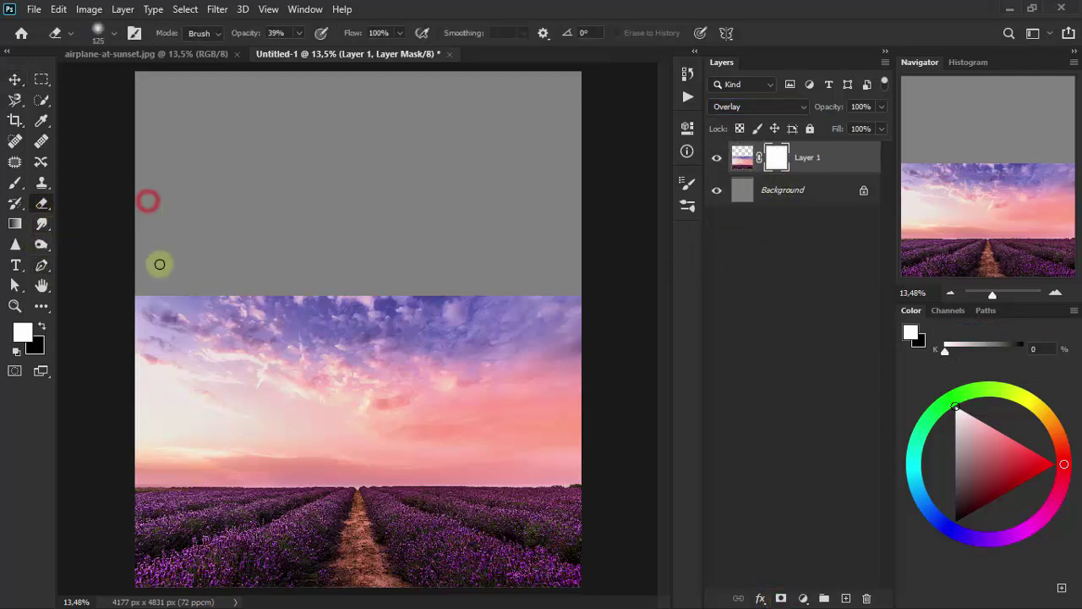
pyautogui.click(300, 34)
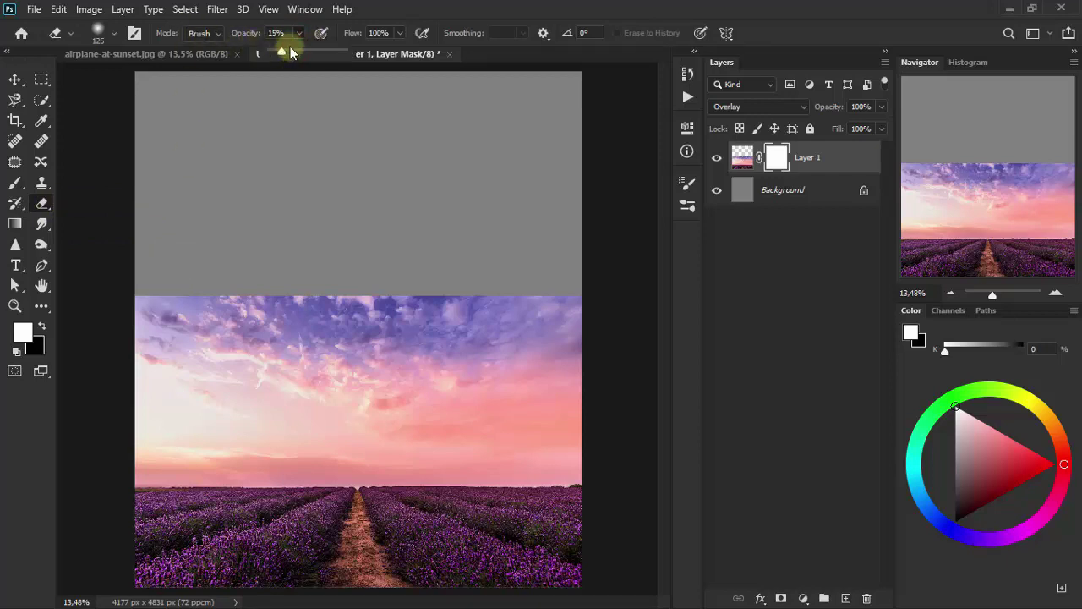
pyautogui.click(114, 34)
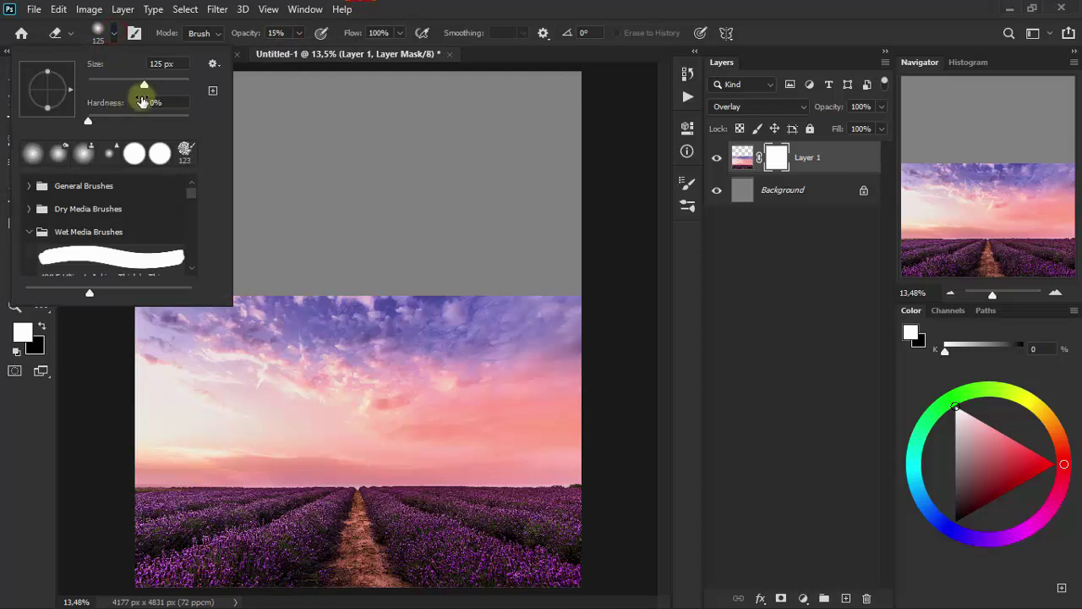
pyautogui.click(389, 289)
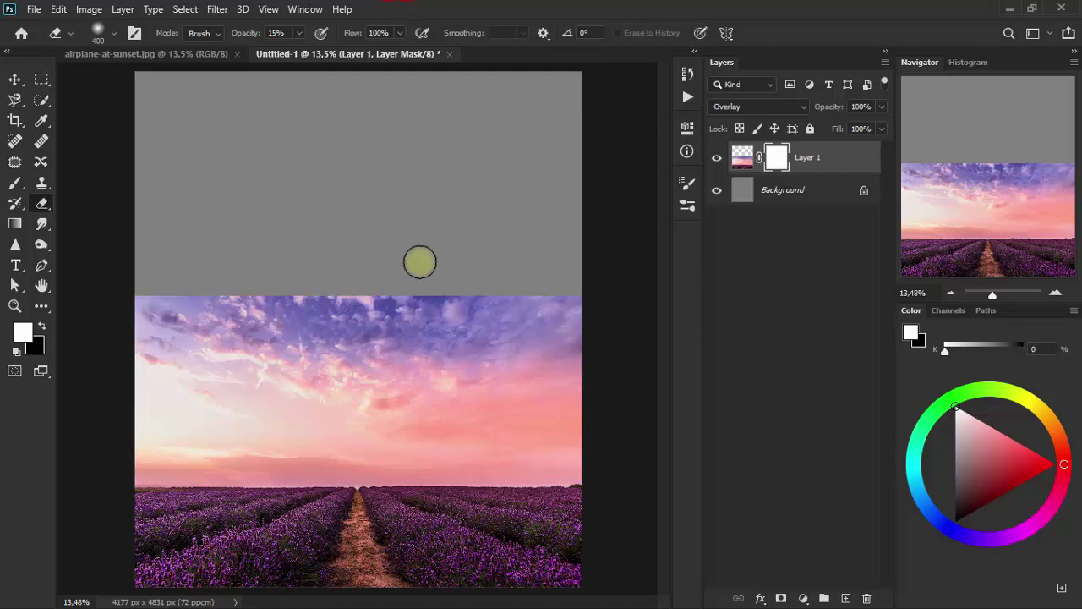
pyautogui.moveTo(418, 269); pyautogui.dragTo(308, 282)
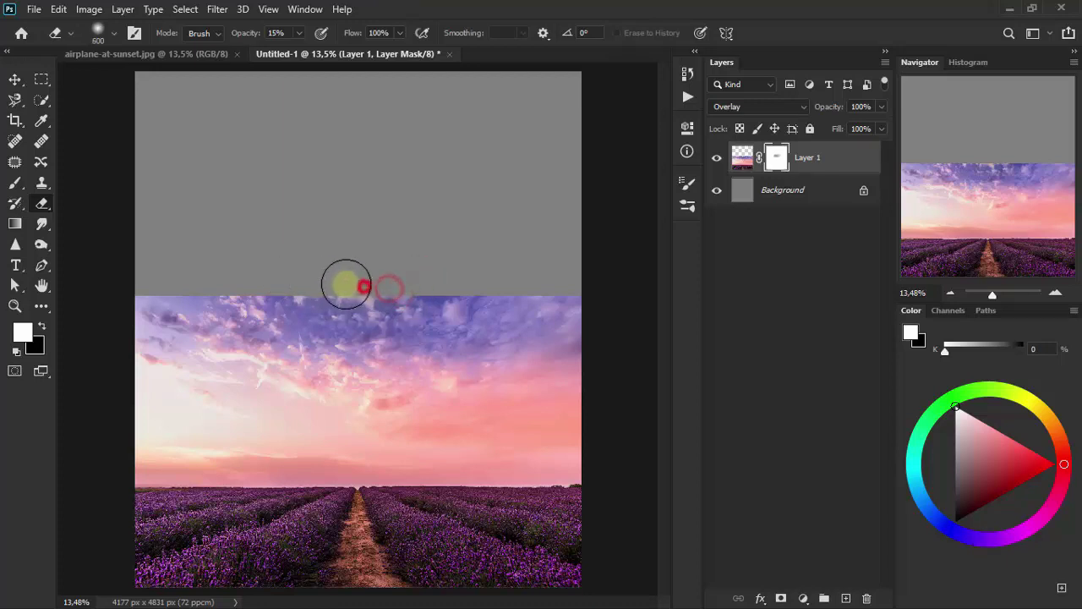
pyautogui.moveTo(308, 282)
pyautogui.mouseDown()
pyautogui.moveTo(238, 300)
pyautogui.moveTo(386, 290)
pyautogui.moveTo(141, 292)
pyautogui.moveTo(331, 285)
pyautogui.moveTo(385, 308)
pyautogui.moveTo(135, 306)
pyautogui.moveTo(476, 302)
pyautogui.moveTo(483, 314)
pyautogui.moveTo(142, 309)
pyautogui.moveTo(428, 299)
pyautogui.moveTo(234, 335)
pyautogui.moveTo(495, 309)
pyautogui.moveTo(486, 347)
pyautogui.moveTo(385, 341)
pyautogui.moveTo(351, 321)
pyautogui.moveTo(287, 355)
pyautogui.moveTo(501, 328)
pyautogui.moveTo(245, 254)
pyautogui.mouseUp()
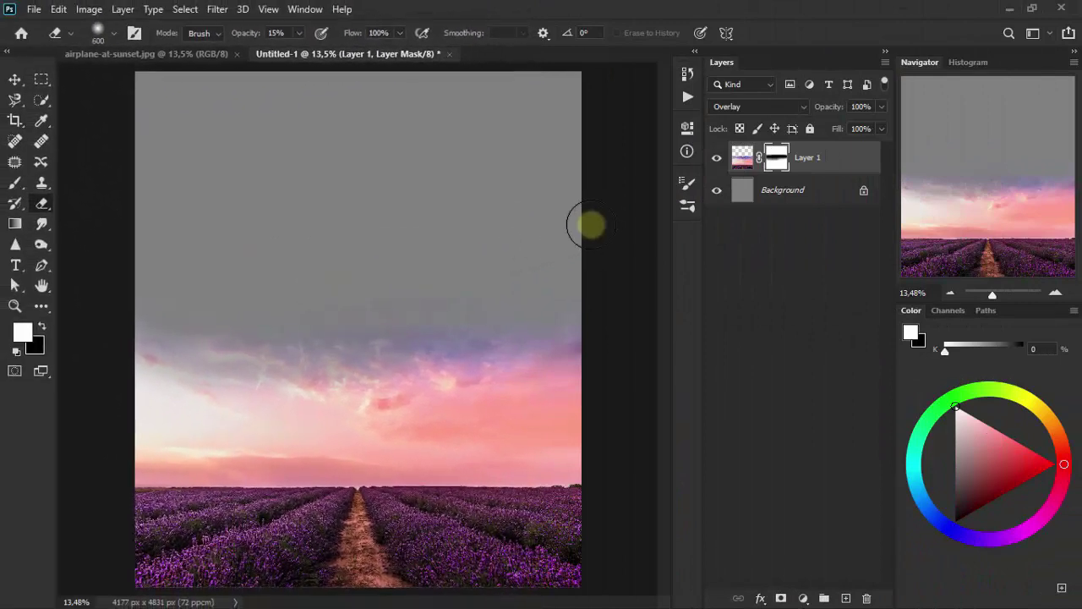
pyautogui.click(15, 81)
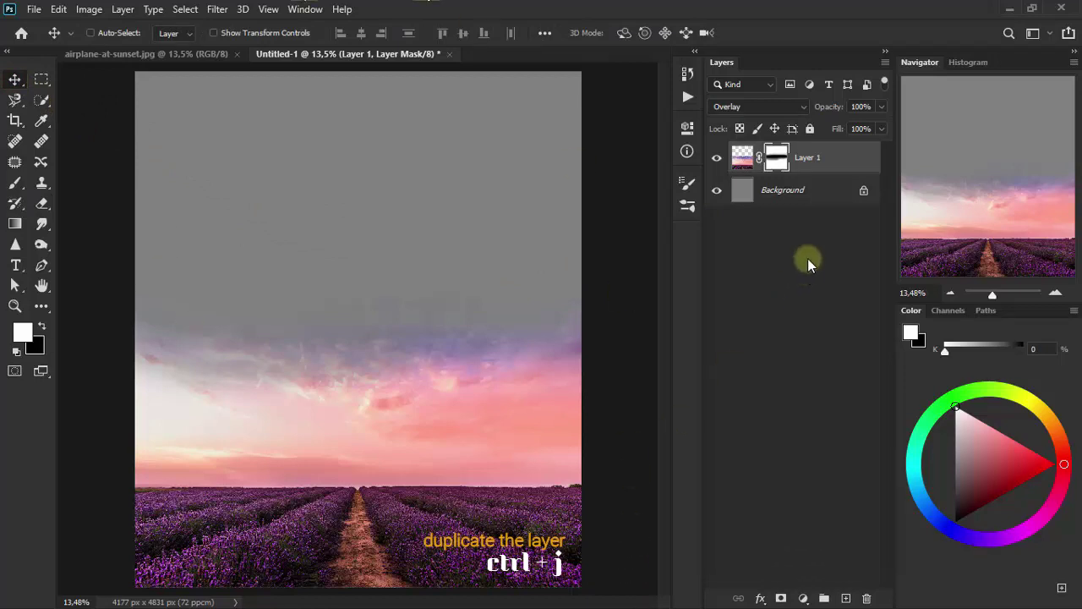
# Step: Duplicate the lavender layer as Layer 1 copy in Normal blend mode
pyautogui.hotkey('ctrl', 'j')
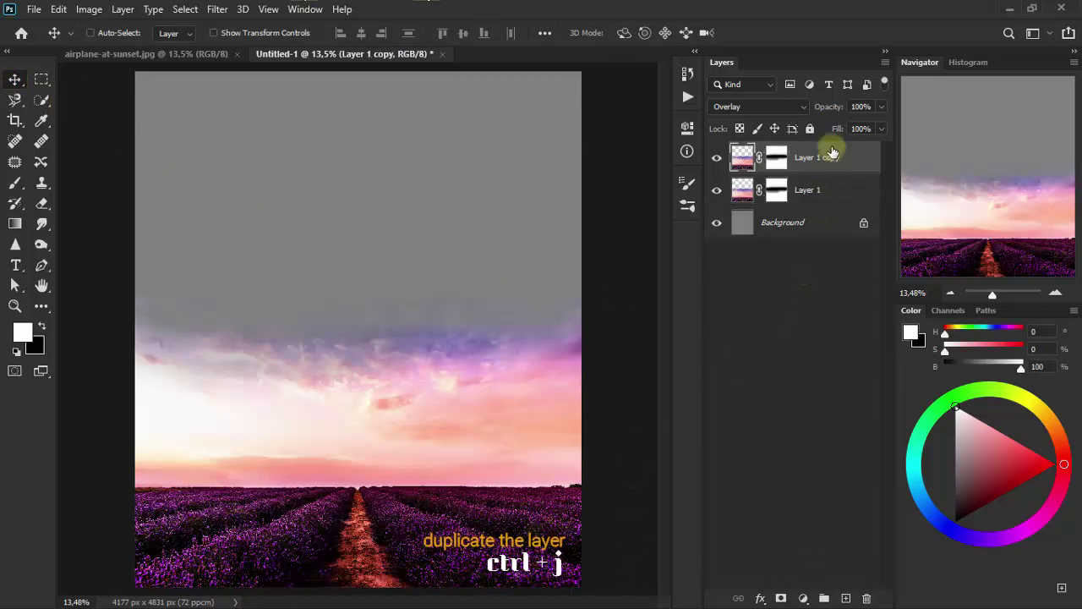
pyautogui.click(753, 107)
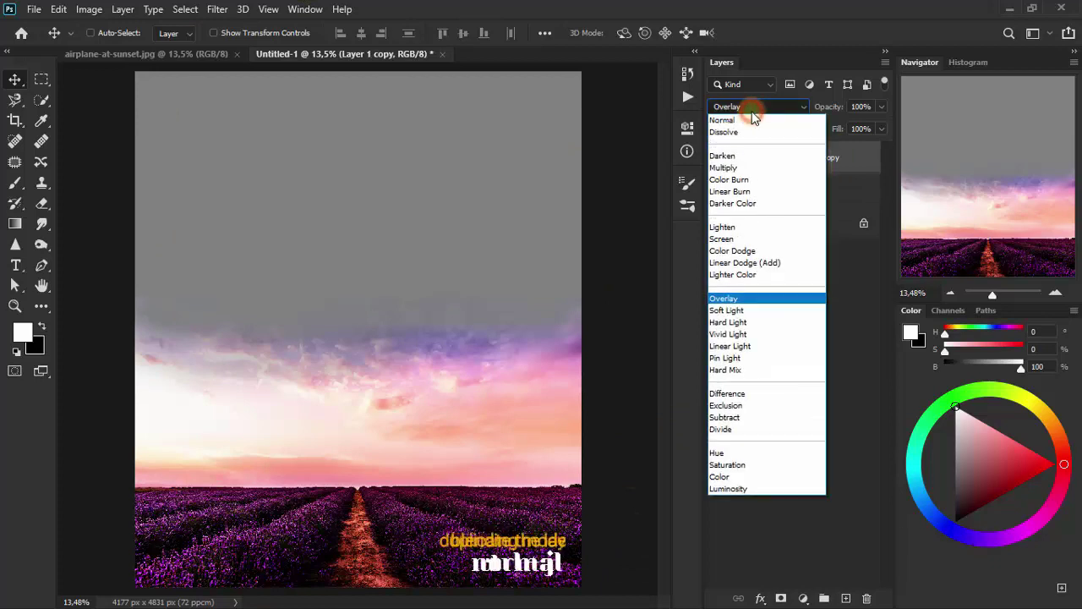
pyautogui.click(751, 113)
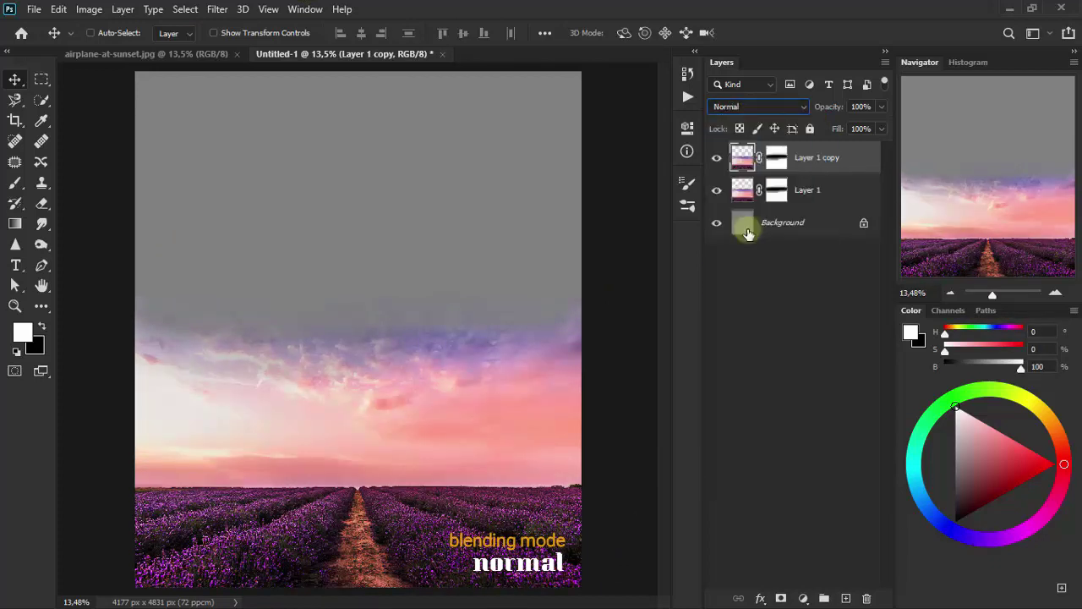
pyautogui.hotkey('ctrl', '-')
pyautogui.hotkey('ctrl', '-')
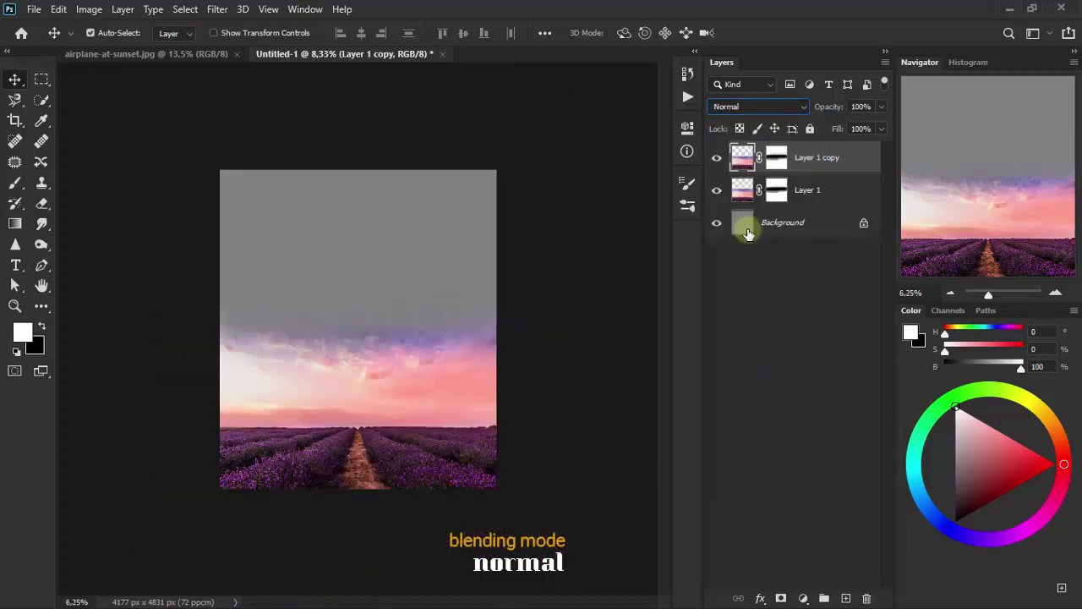
pyautogui.hotkey('ctrl', '-')
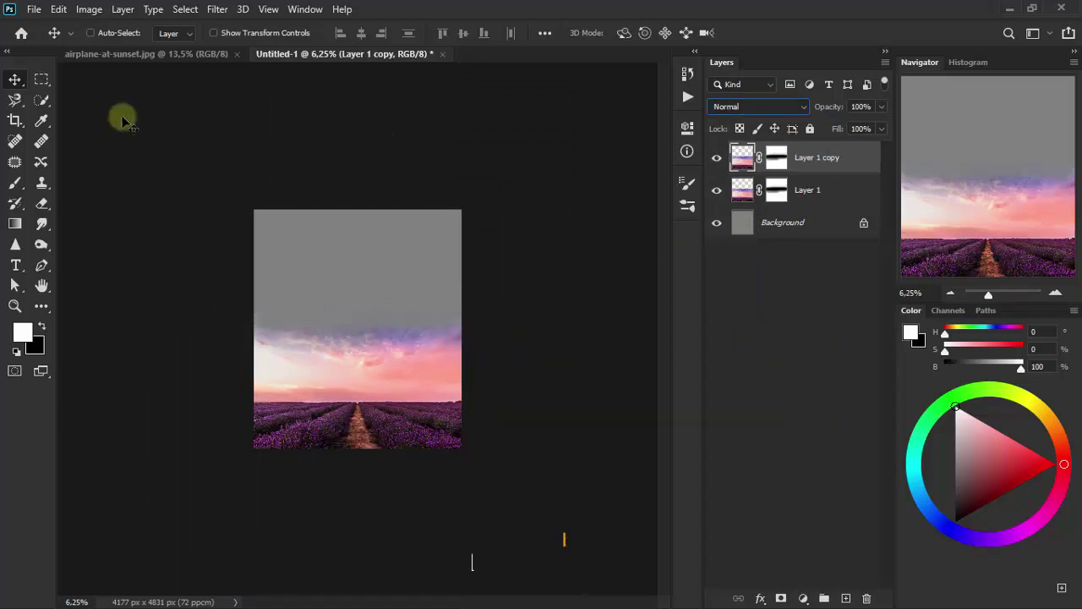
# Step: Warp Layer 1 copy, raising both sides so the horizon curves into a symmetrical arc
pyautogui.click(59, 10)
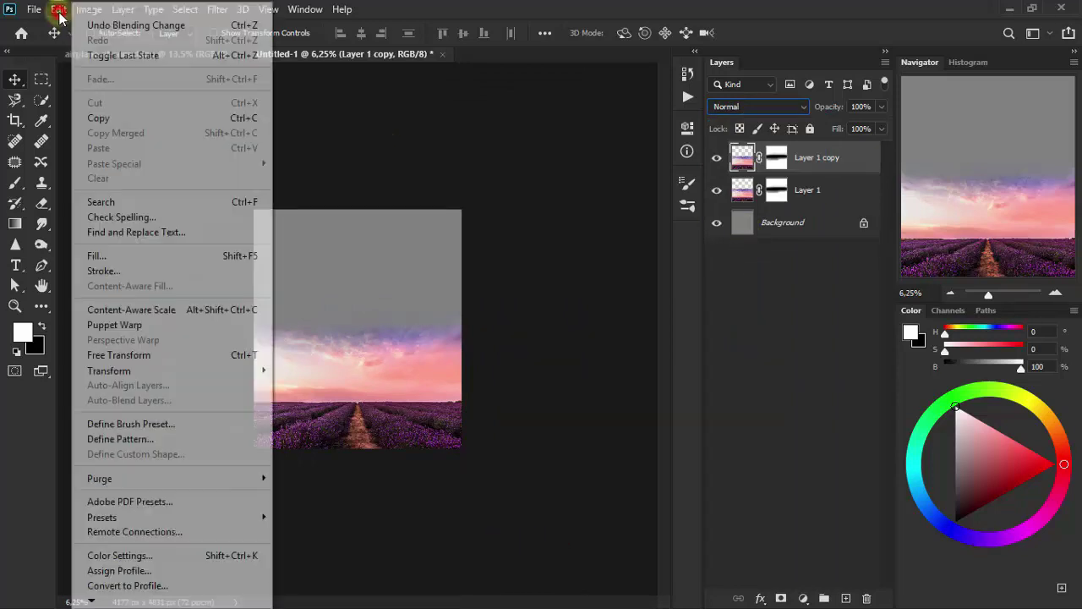
pyautogui.moveTo(169, 371)
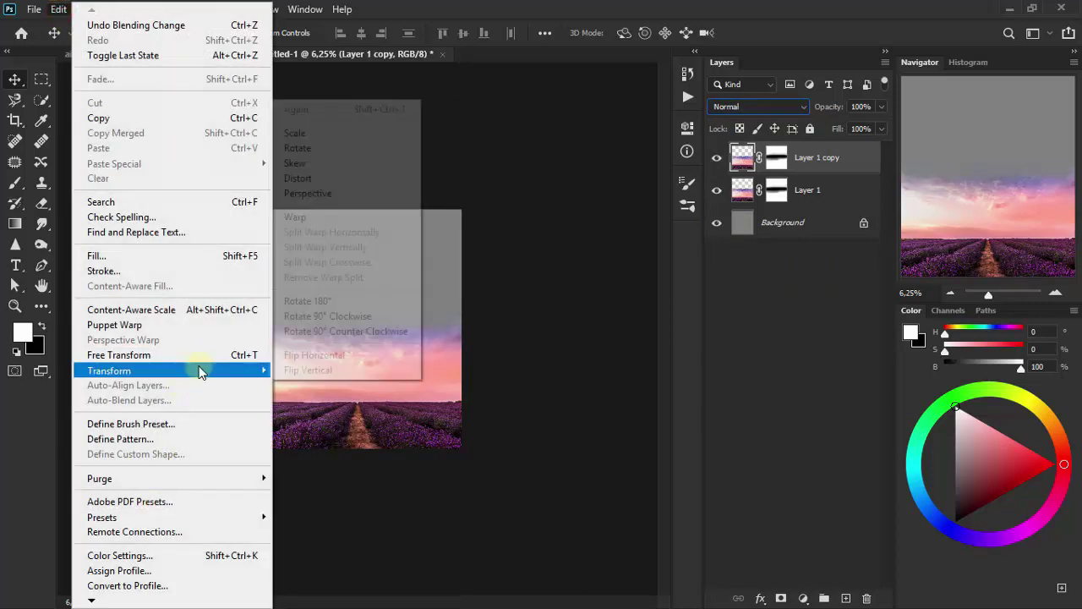
pyautogui.click(372, 217)
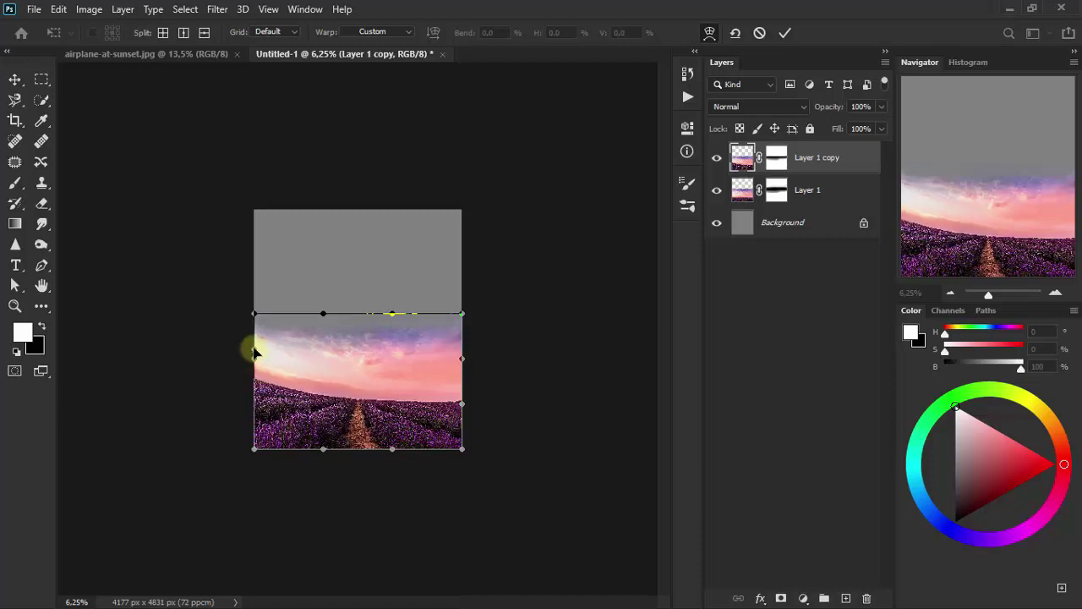
pyautogui.moveTo(254, 406); pyautogui.dragTo(254, 314)
pyautogui.moveTo(453, 446); pyautogui.dragTo(461, 244)
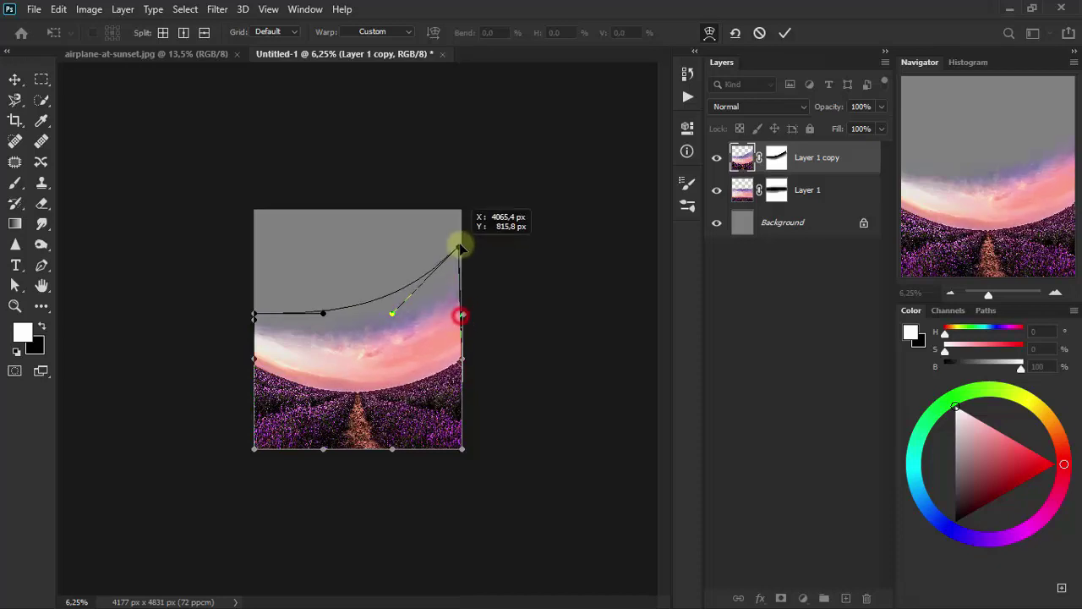
pyautogui.moveTo(255, 313); pyautogui.dragTo(255, 238)
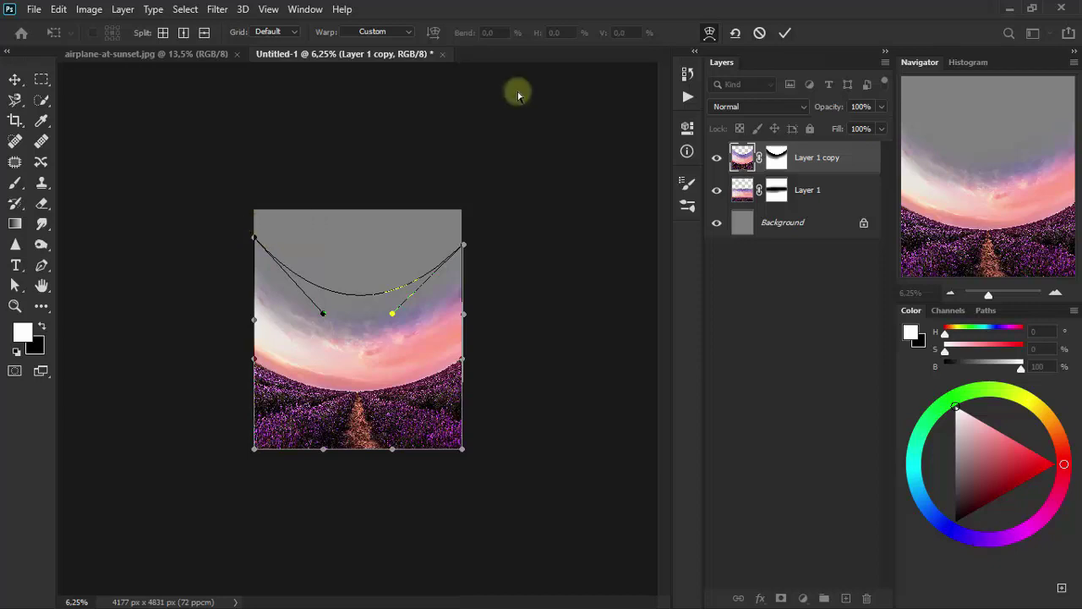
pyautogui.click(13, 80)
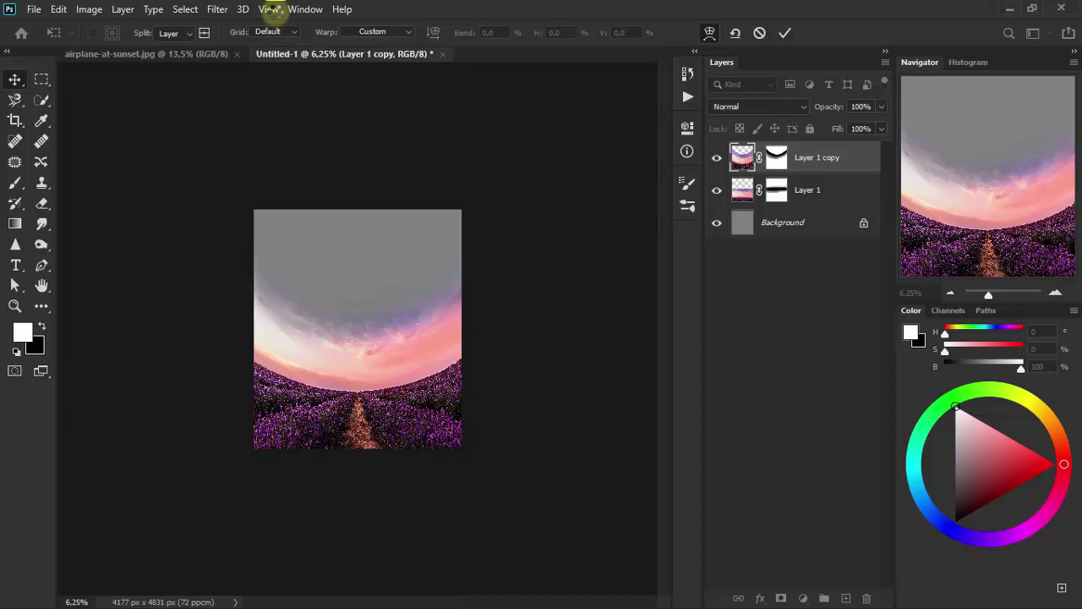
# Step: Zoom in and warp the Layer 1 copy mask, pulling its left and right edges down
pyautogui.click(269, 10)
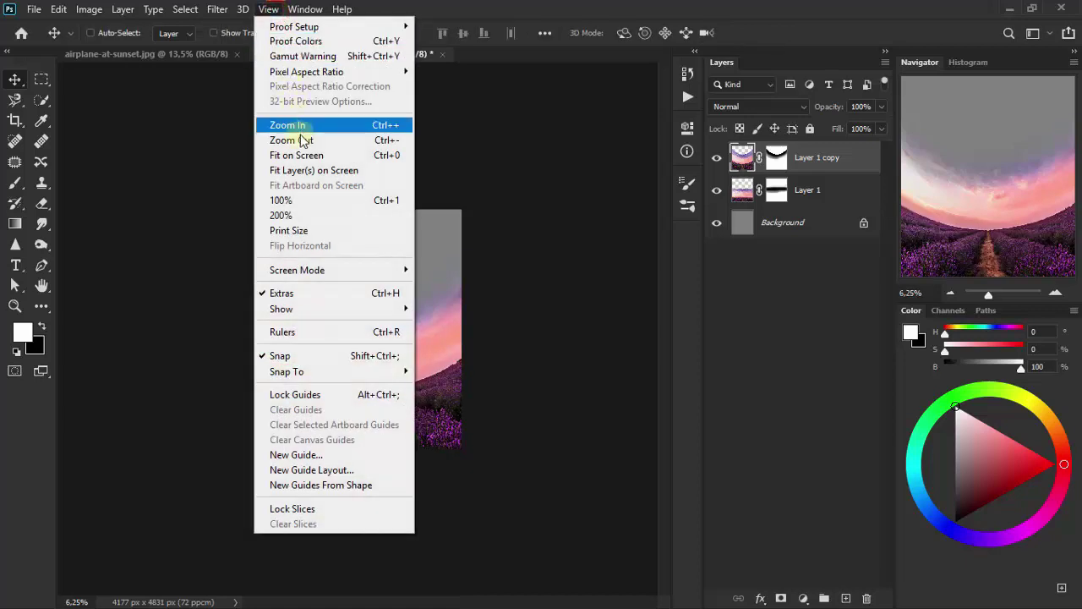
pyautogui.click(306, 154)
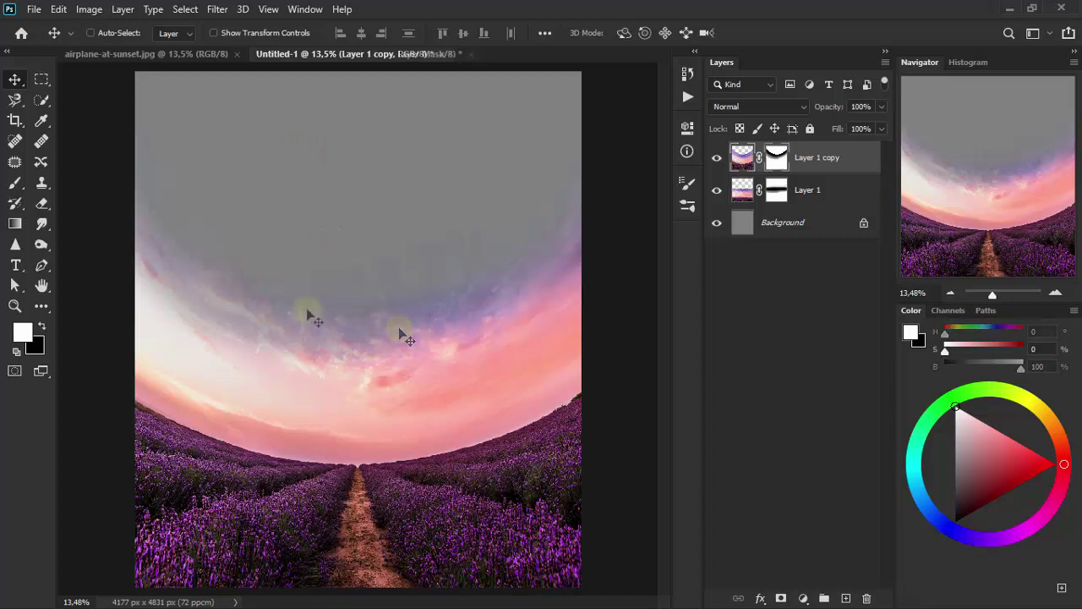
pyautogui.click(58, 10)
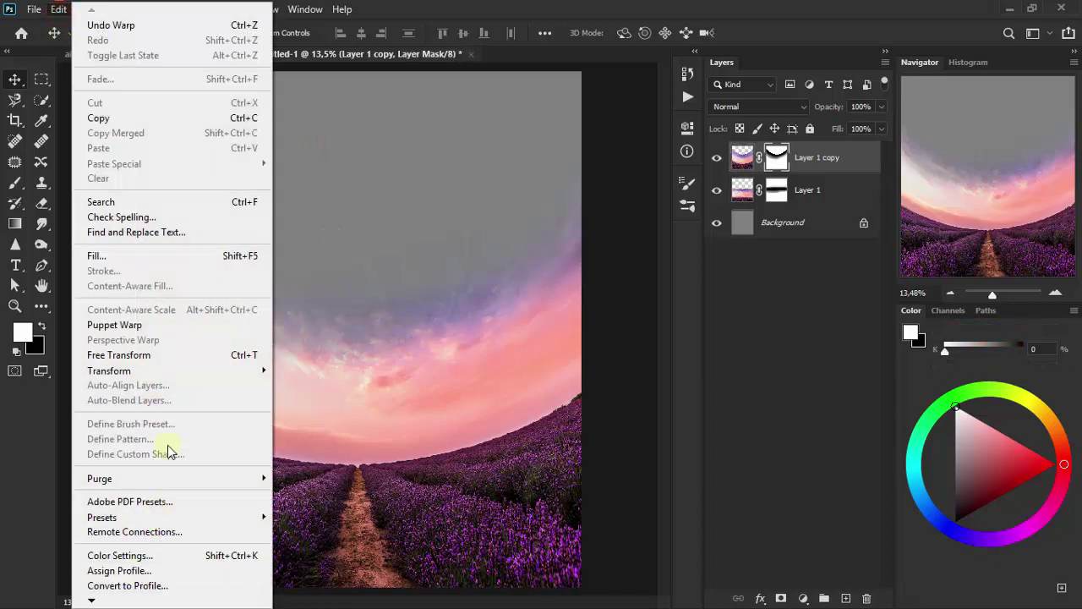
pyautogui.moveTo(109, 370)
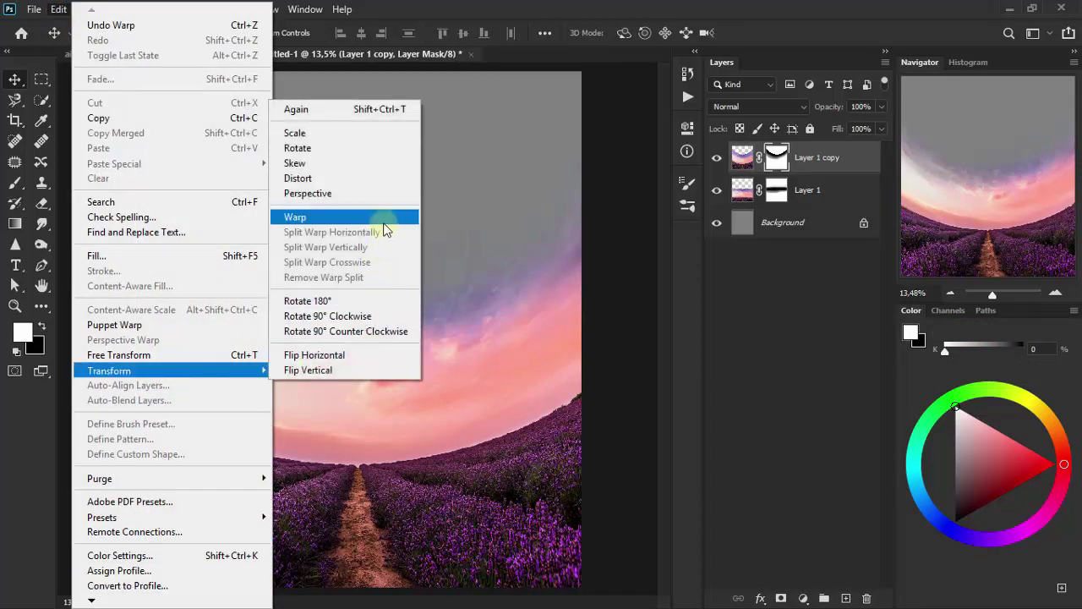
pyautogui.click(383, 222)
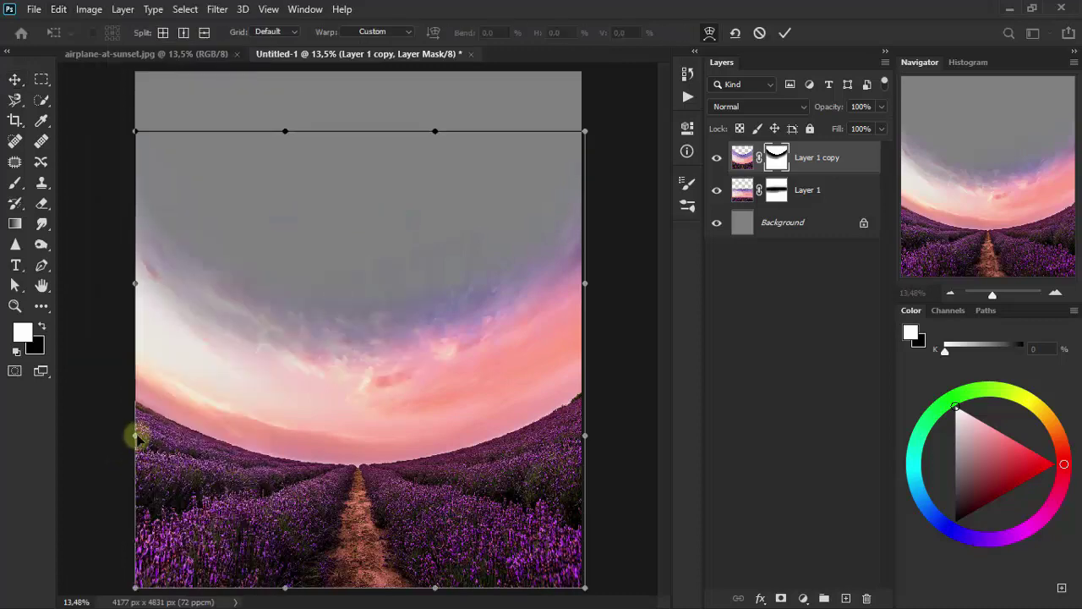
pyautogui.moveTo(135, 437); pyautogui.dragTo(131, 473)
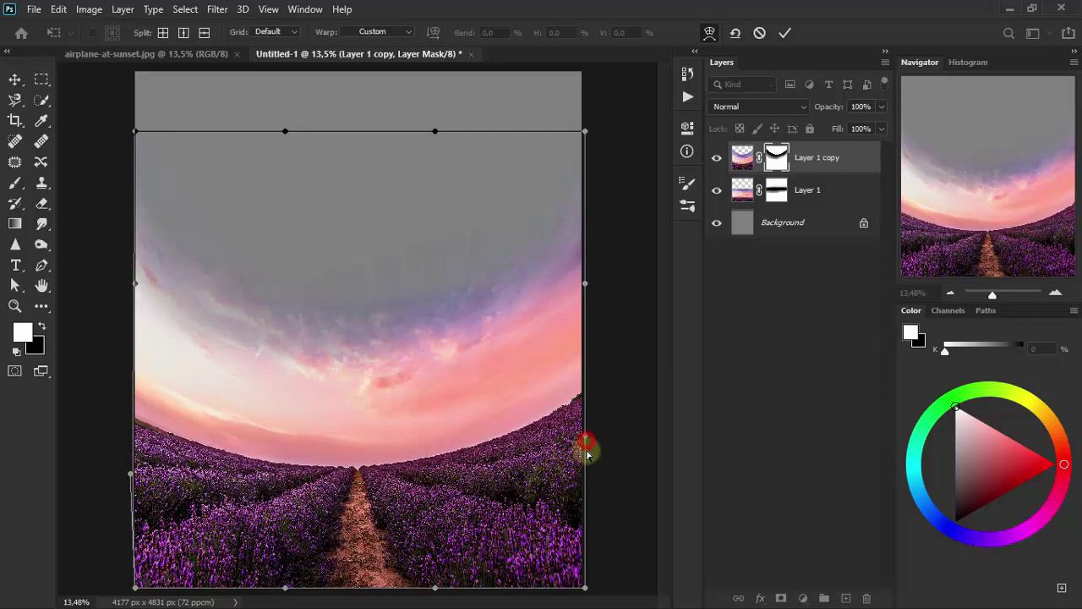
pyautogui.moveTo(587, 454); pyautogui.dragTo(594, 507)
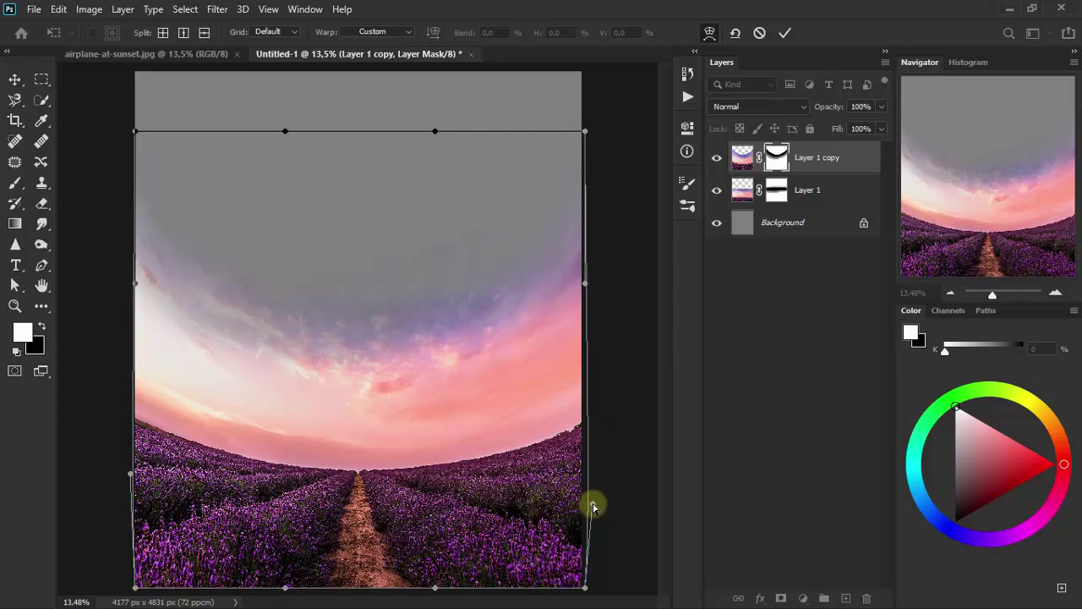
pyautogui.click(21, 80)
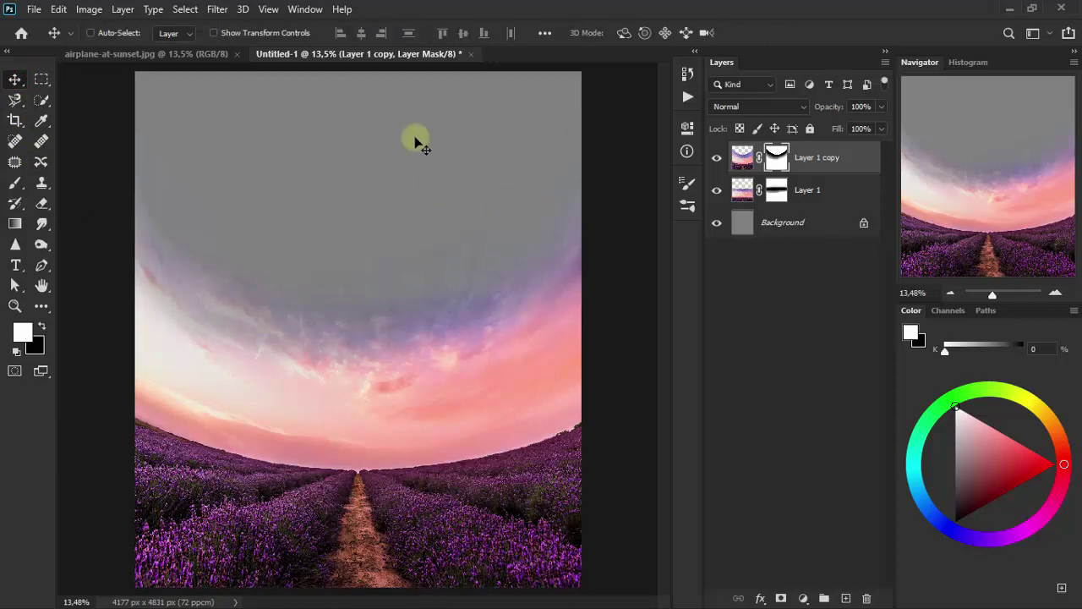
# Step: Erase the Layer 1 copy mask across the sky at 15% eraser opacity
pyautogui.click(43, 206)
pyautogui.click(148, 203)
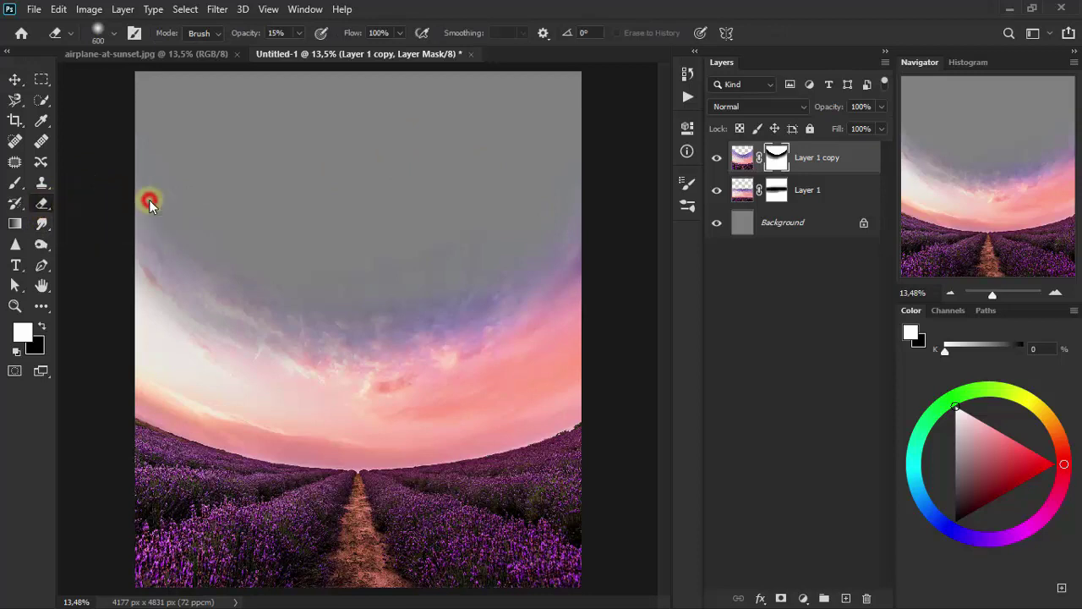
pyautogui.click(361, 283)
pyautogui.click(210, 266)
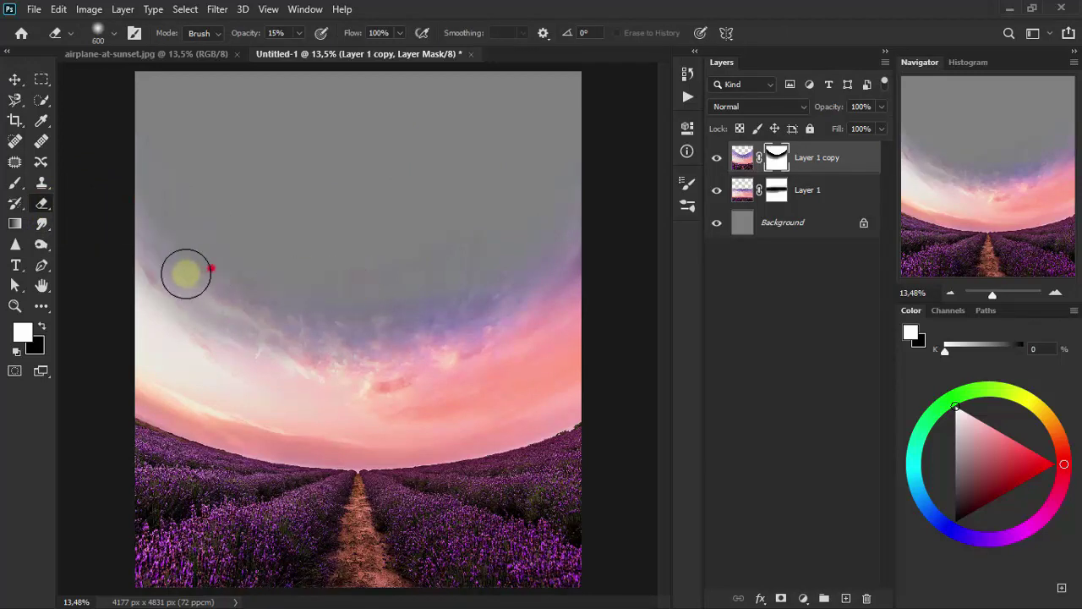
pyautogui.click(153, 279)
pyautogui.click(155, 246)
pyautogui.click(169, 284)
pyautogui.click(263, 308)
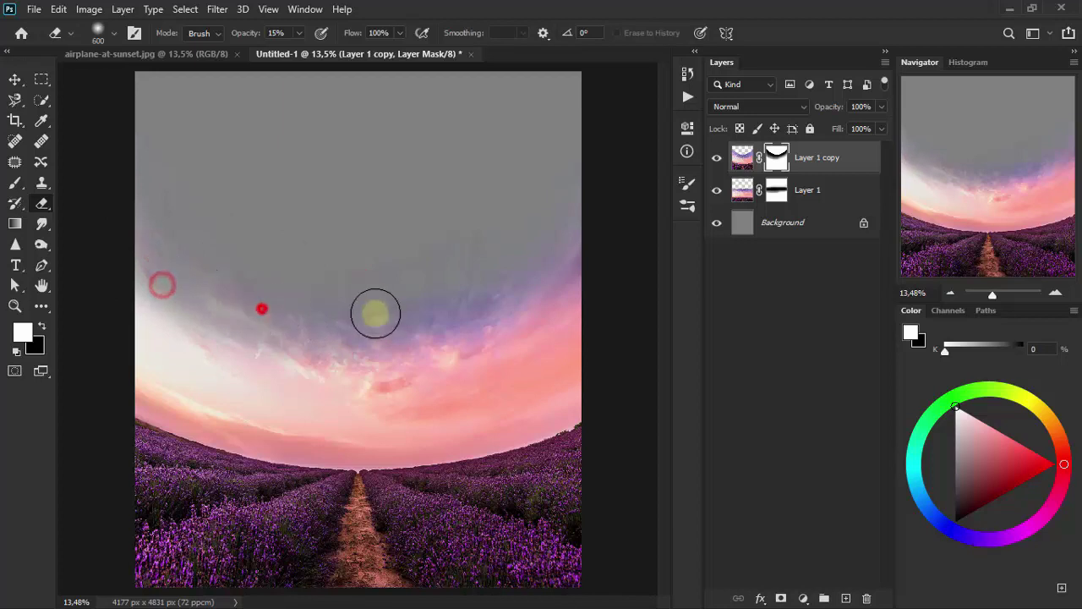
pyautogui.click(351, 337)
pyautogui.click(479, 323)
pyautogui.click(524, 310)
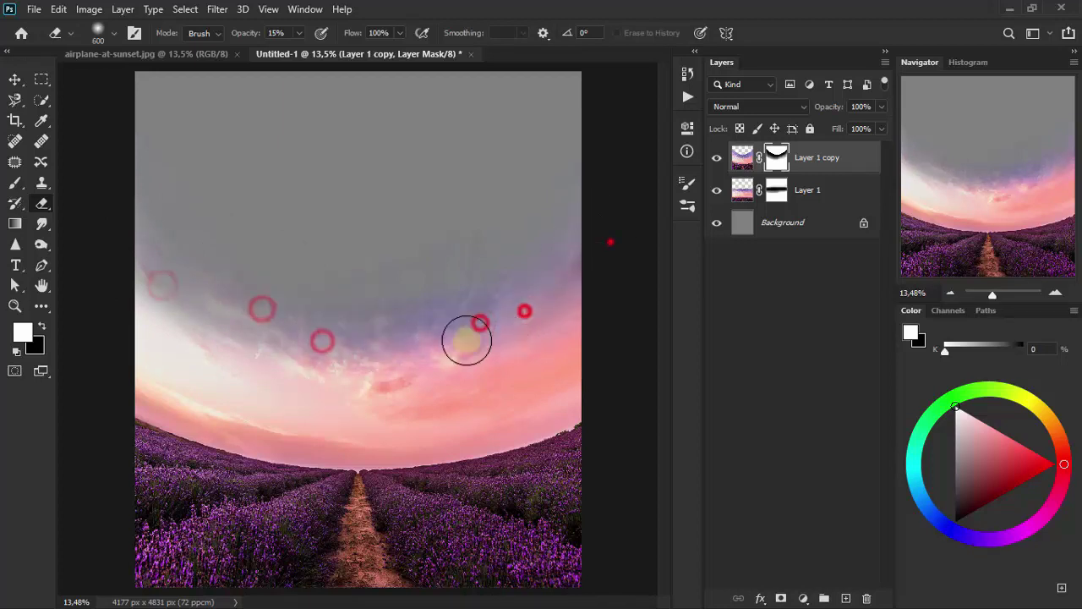
pyautogui.click(155, 291)
pyautogui.click(151, 261)
pyautogui.click(140, 219)
pyautogui.click(169, 361)
pyautogui.click(228, 395)
pyautogui.click(265, 355)
pyautogui.click(195, 309)
pyautogui.click(355, 316)
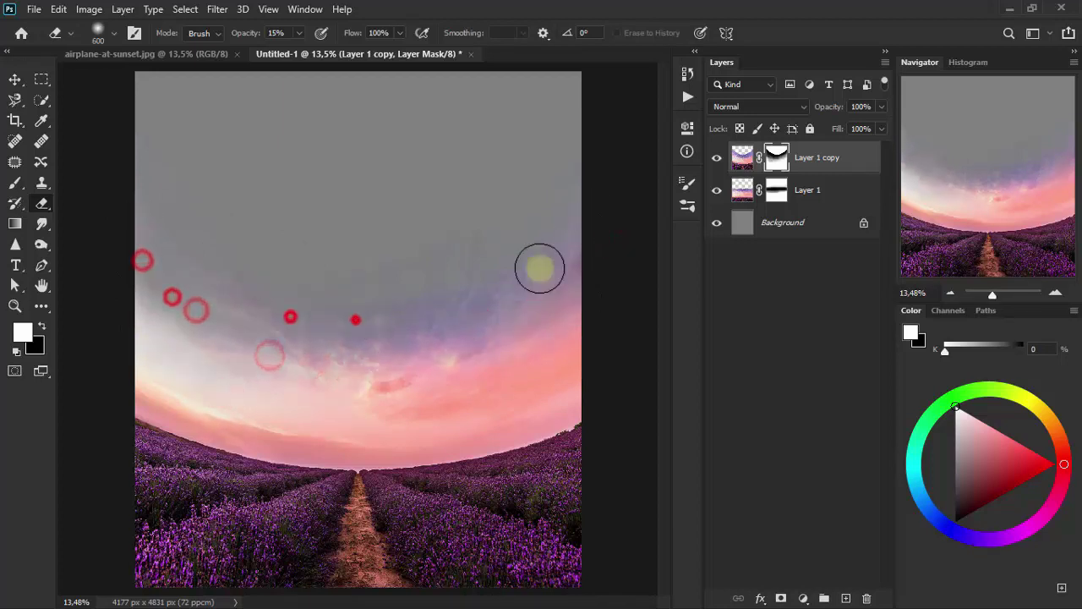
pyautogui.click(570, 215)
pyautogui.click(545, 302)
# Step: Raise eraser opacity to 30% and keep softening the left, middle and right sky on the mask
pyautogui.click(298, 33)
pyautogui.moveTo(297, 52); pyautogui.dragTo(310, 53)
pyautogui.click(483, 367)
pyautogui.click(350, 345)
pyautogui.click(160, 309)
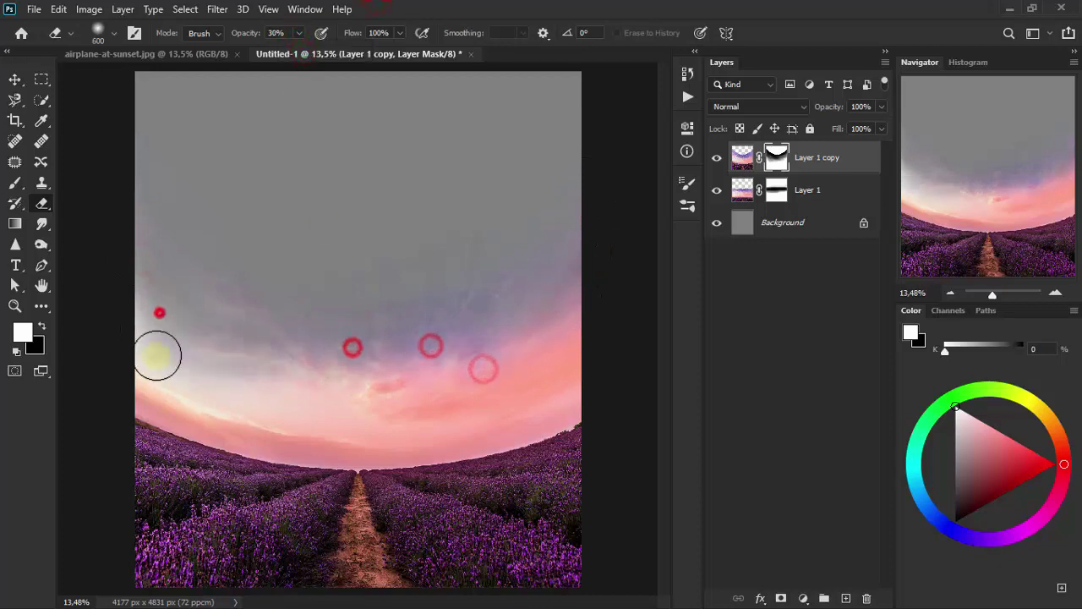
pyautogui.click(357, 413)
pyautogui.click(215, 296)
pyautogui.click(307, 340)
pyautogui.click(461, 321)
pyautogui.click(468, 360)
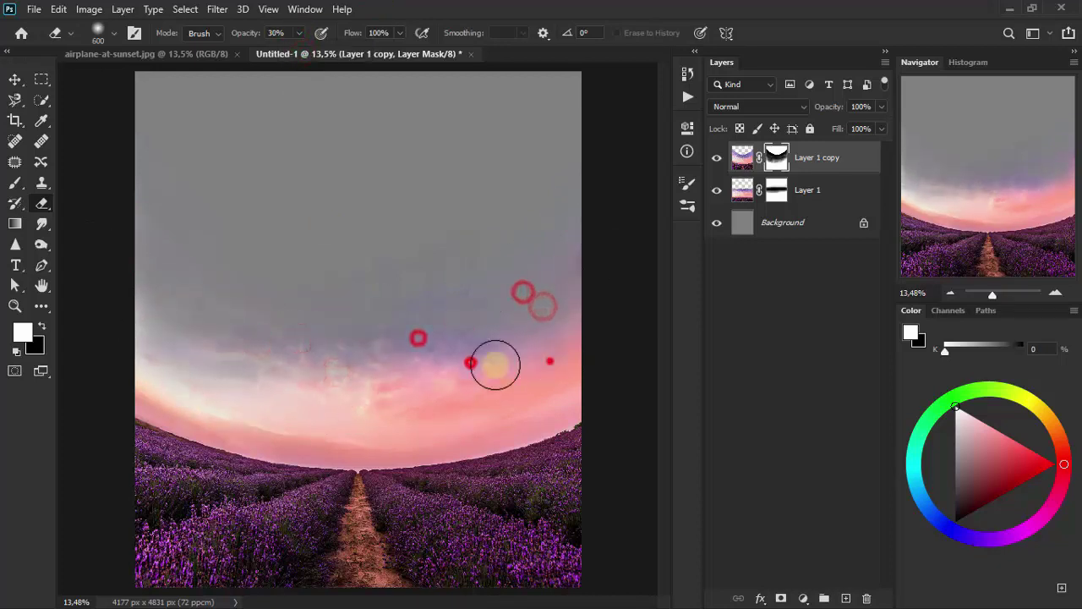
pyautogui.click(380, 336)
pyautogui.click(551, 335)
pyautogui.click(573, 331)
pyautogui.click(567, 219)
pyautogui.click(285, 324)
pyautogui.click(215, 319)
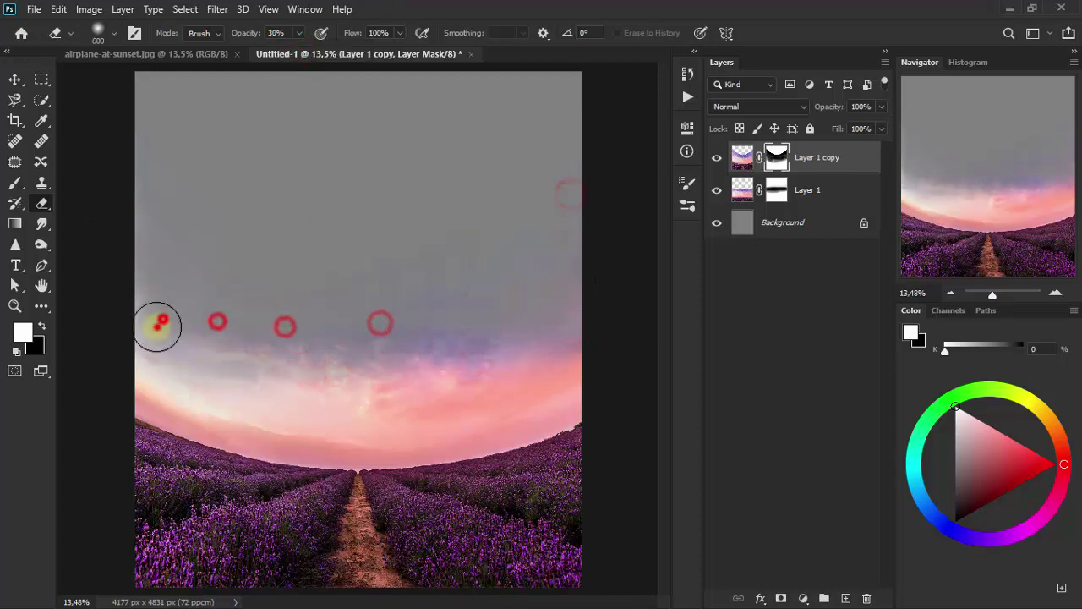
pyautogui.click(140, 245)
pyautogui.click(144, 143)
pyautogui.click(193, 301)
pyautogui.click(459, 319)
pyautogui.click(510, 301)
pyautogui.click(135, 330)
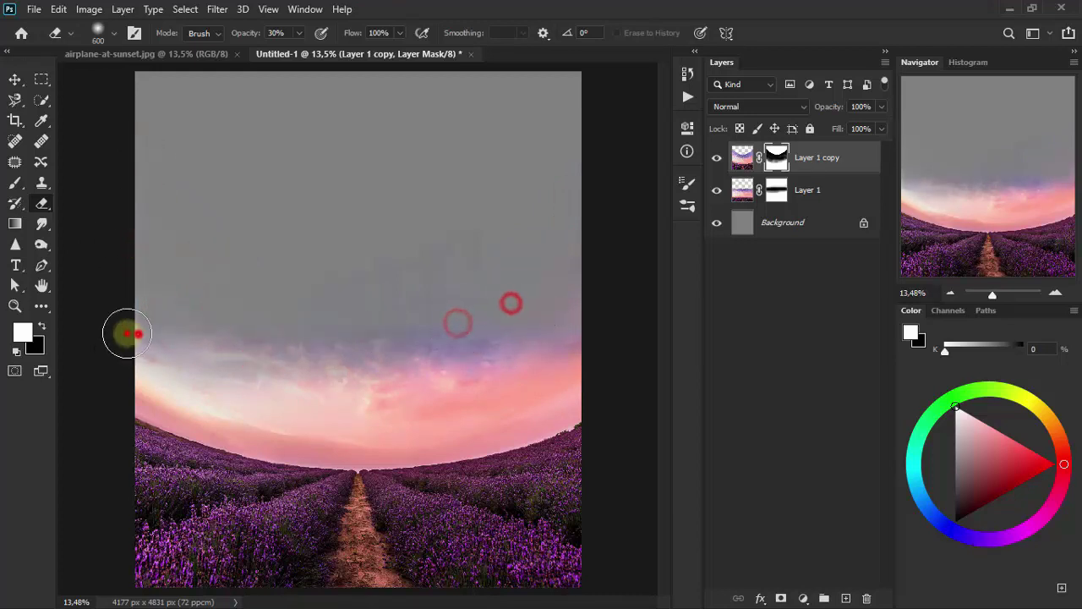
pyautogui.click(539, 363)
pyautogui.click(573, 340)
pyautogui.click(347, 387)
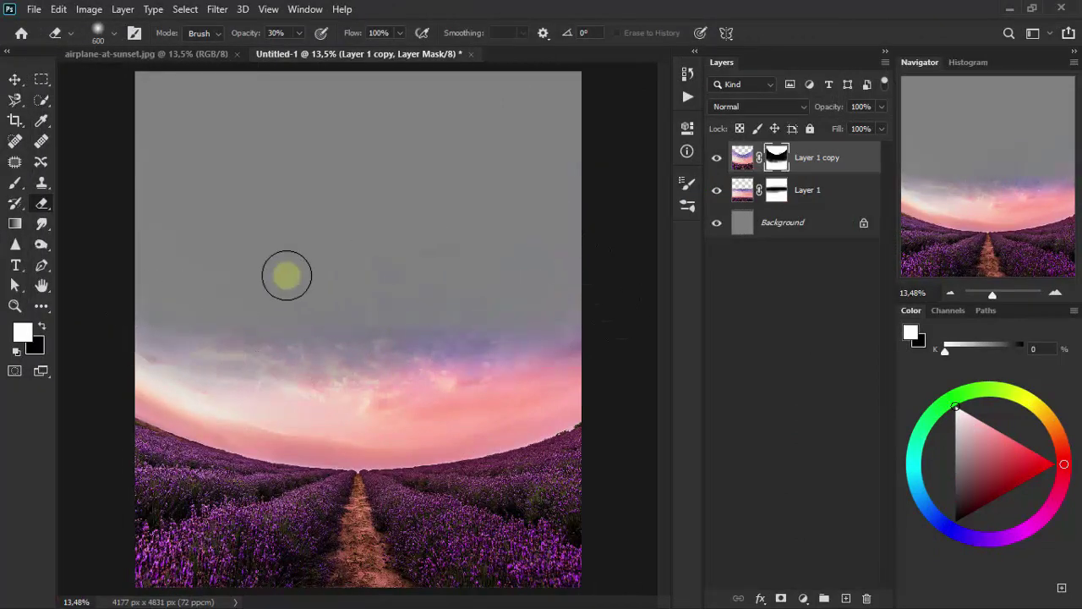
pyautogui.click(13, 84)
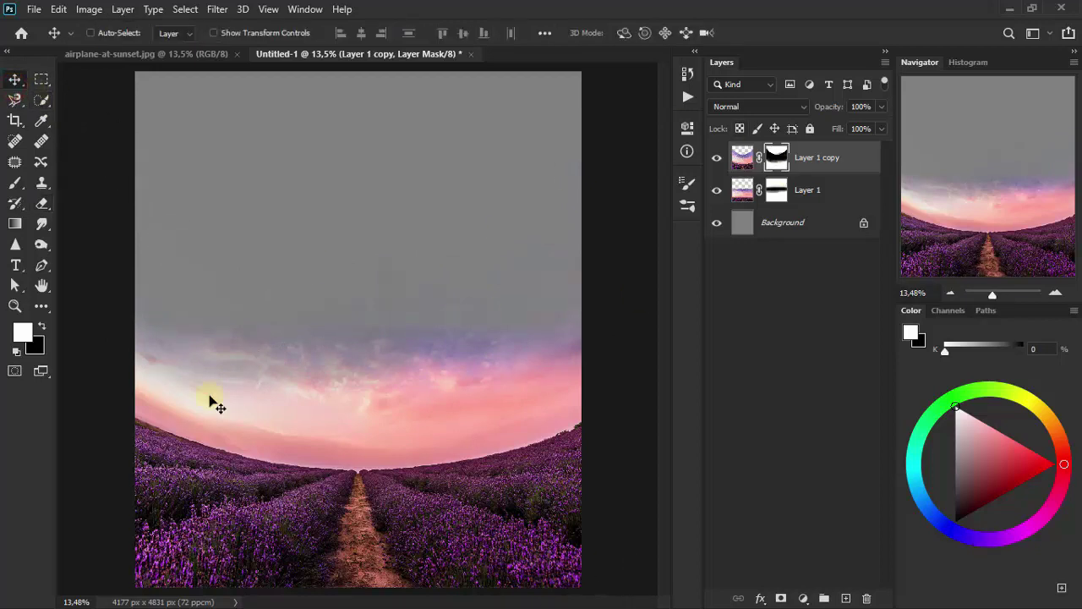
# Step: Drag the airplane photo into Untitled-1 as Layer 2, close airplane-at-sunset.jpg, and reposition it
pyautogui.click(138, 55)
pyautogui.moveTo(345, 355)
pyautogui.mouseDown()
pyautogui.moveTo(333, 211)
pyautogui.moveTo(323, 263)
pyautogui.mouseUp()
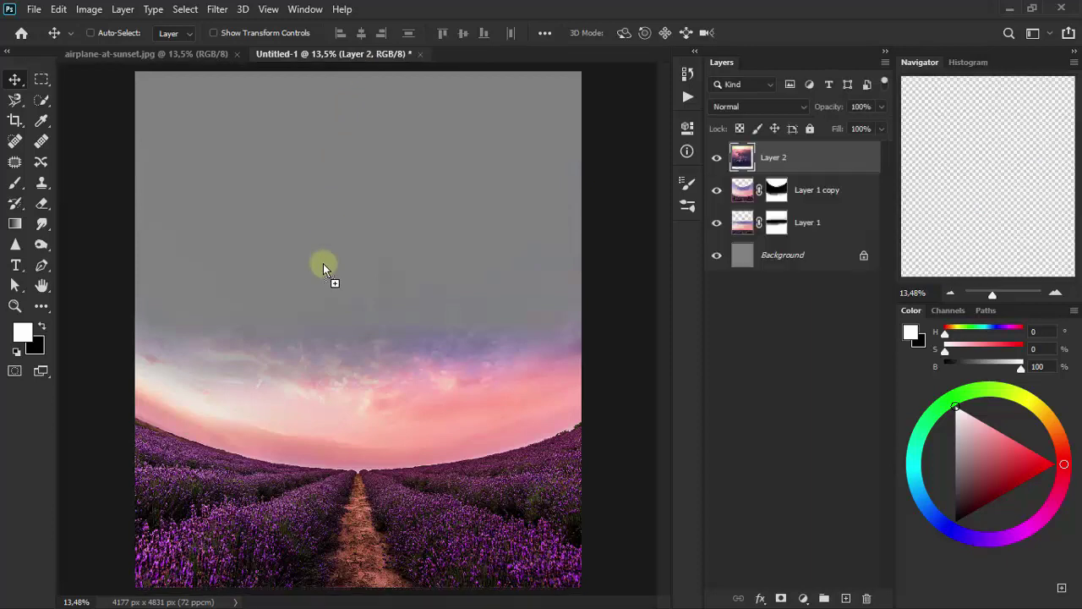
pyautogui.click(184, 55)
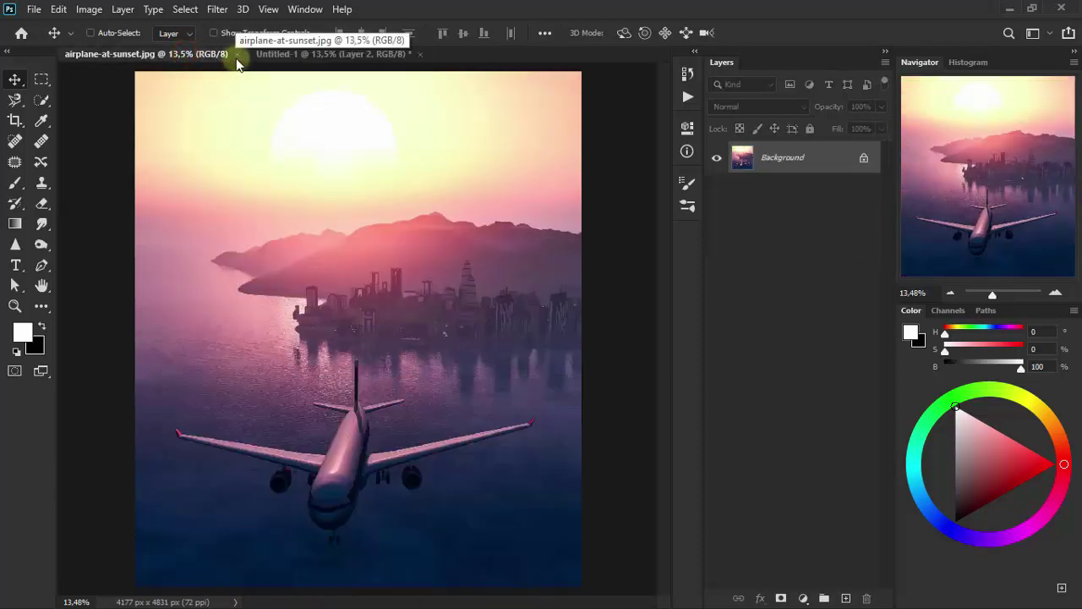
pyautogui.click(237, 54)
pyautogui.moveTo(234, 239); pyautogui.dragTo(272, 264)
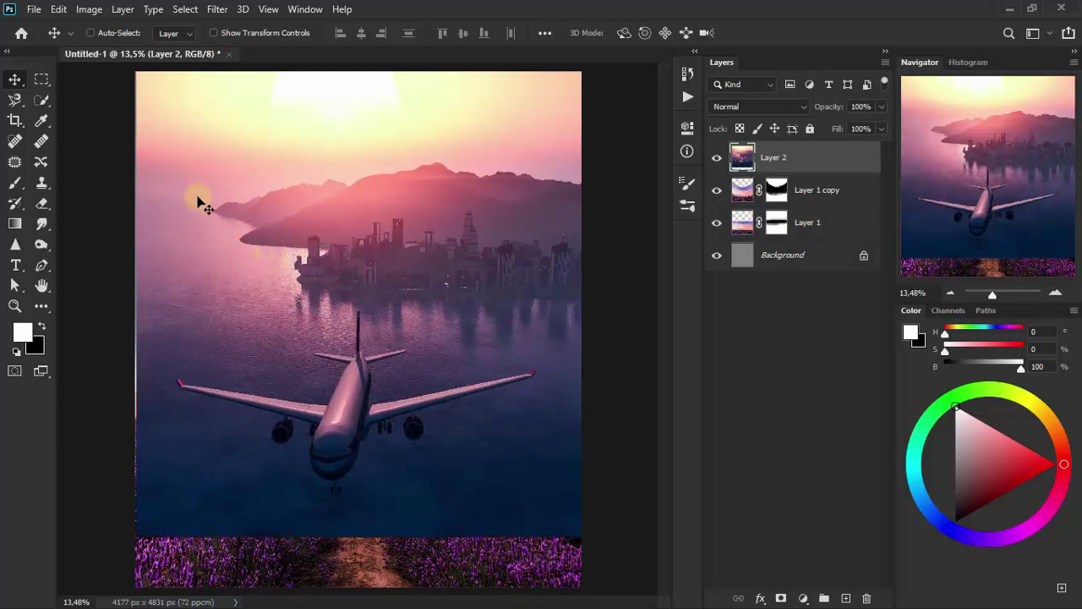
pyautogui.click(58, 10)
pyautogui.moveTo(109, 370)
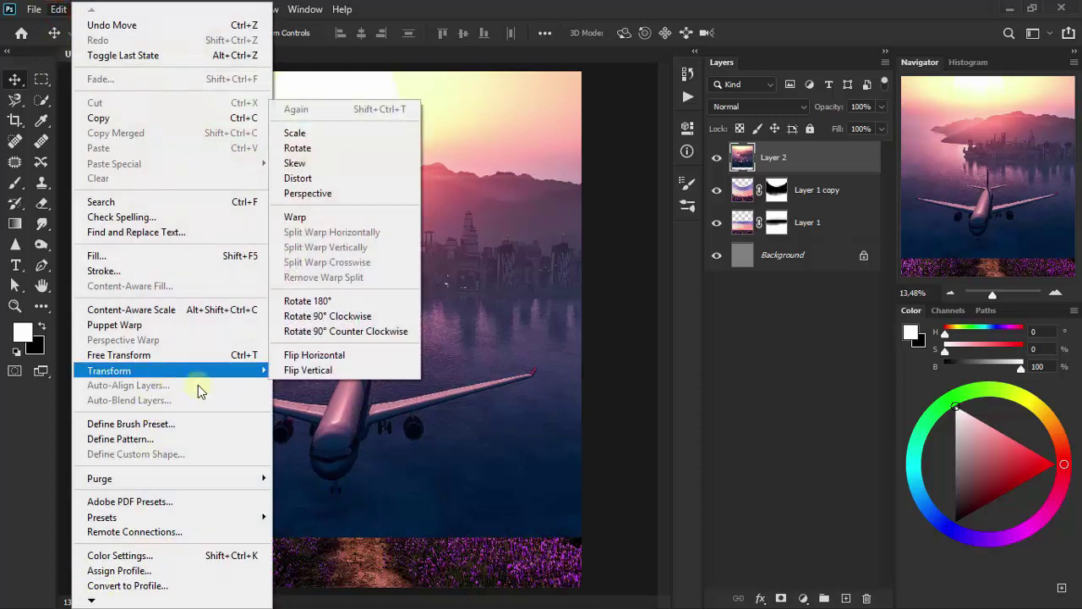
# Step: Flip Layer 2 upside down and nudge it into place over the canvas
pyautogui.click(394, 301)
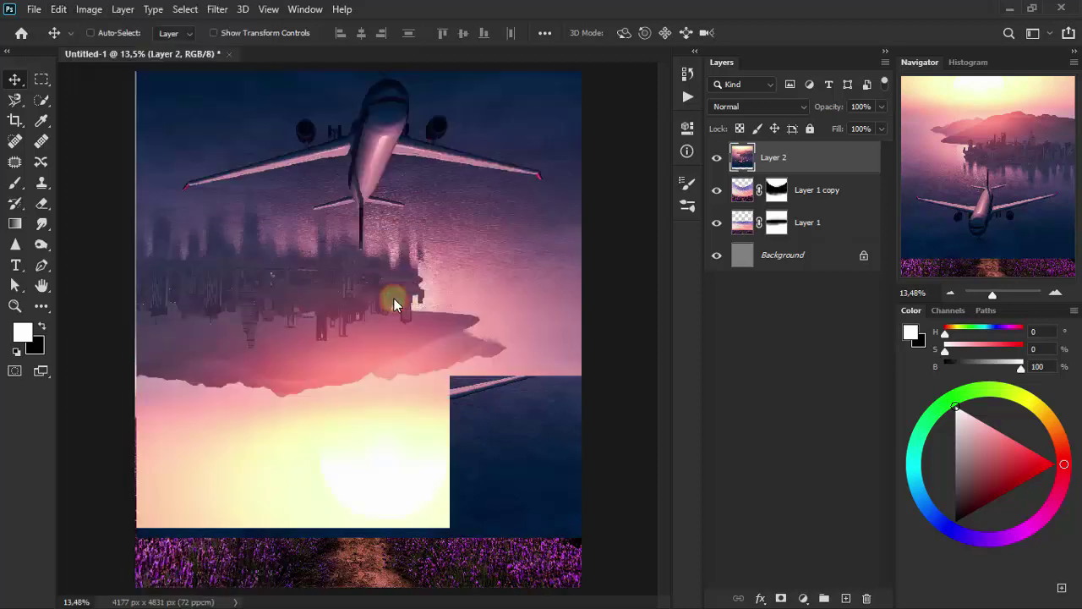
pyautogui.moveTo(394, 302); pyautogui.dragTo(391, 360)
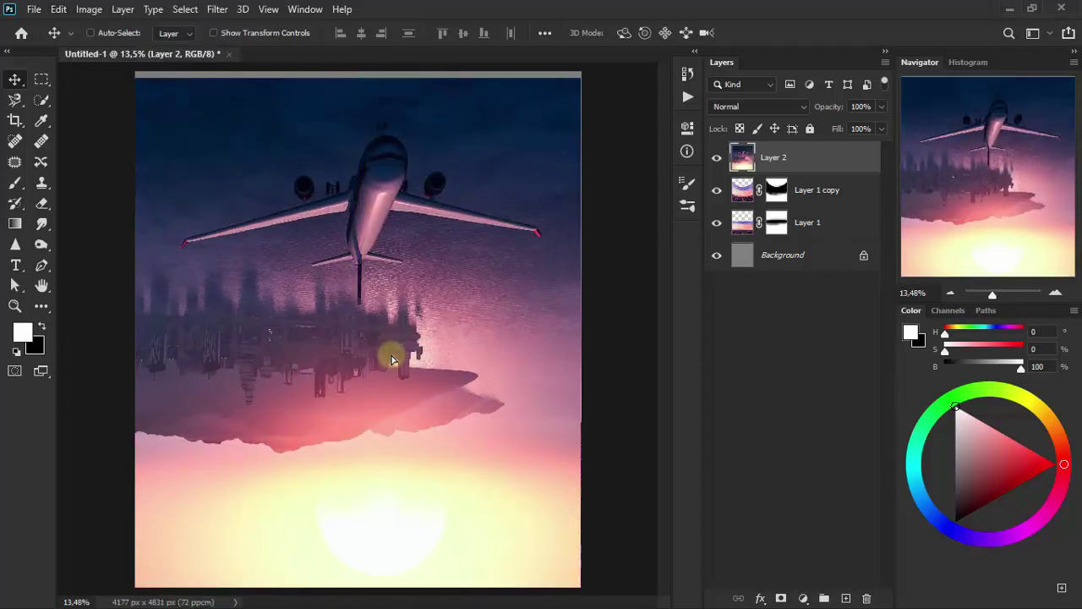
pyautogui.hotkey('shift', 'Up')
pyautogui.hotkey('shift', 'Up')
pyautogui.hotkey('shift', 'Up')
pyautogui.hotkey('shift', 'Up')
pyautogui.hotkey('shift', 'Up')
pyautogui.hotkey('shift', 'Up')
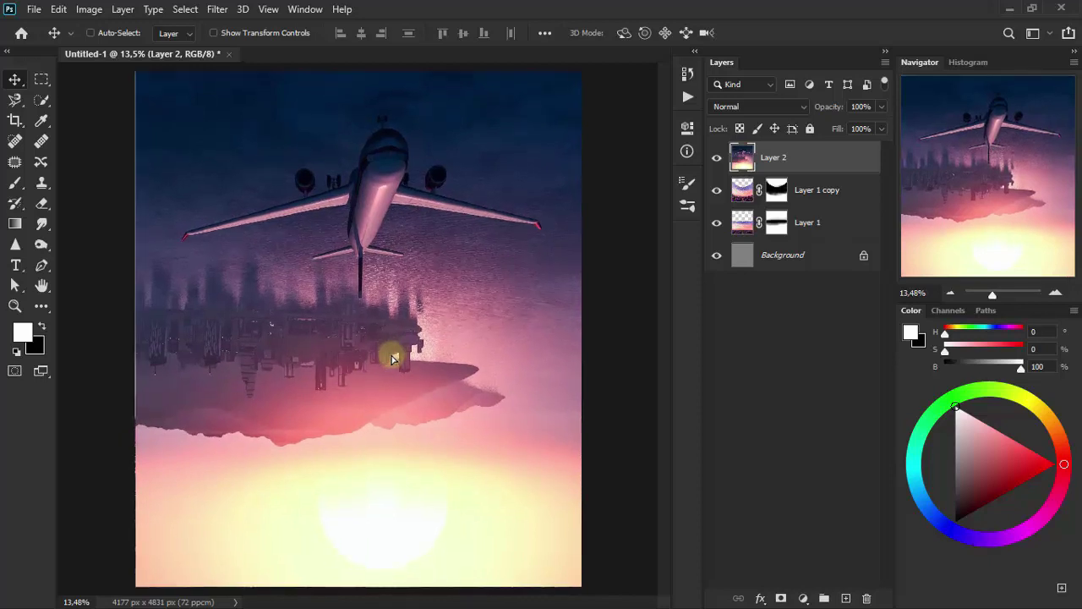
pyautogui.hotkey('shift', 'Right')
pyautogui.hotkey('shift', 'Right')
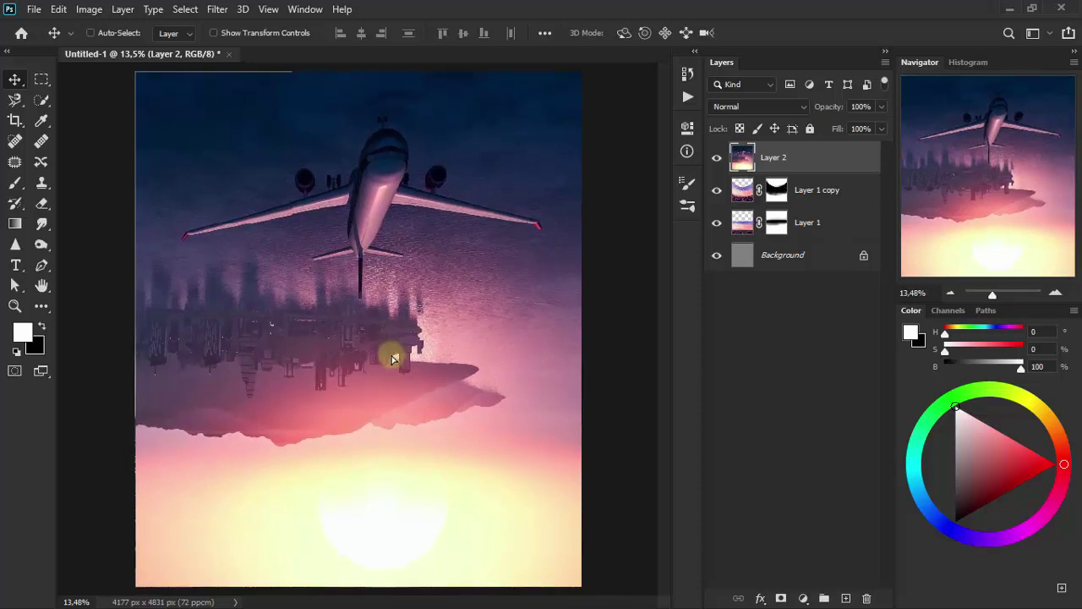
pyautogui.hotkey('shift', 'Left')
pyautogui.hotkey('shift', 'Up')
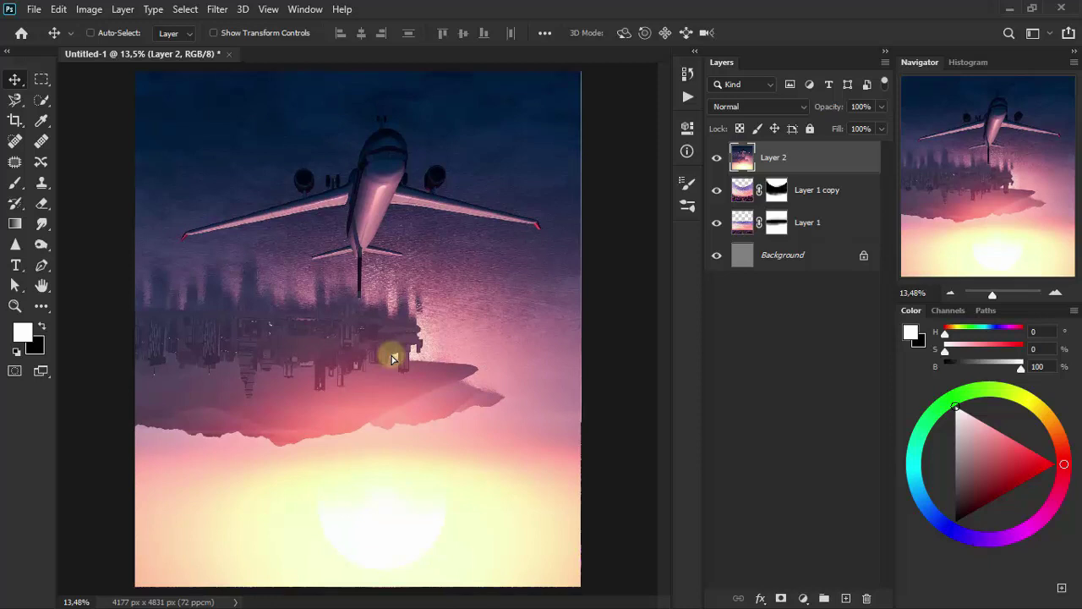
# Step: Scale Layer 2 to about 101% so it covers the canvas edge to edge
pyautogui.hotkey('ctrl', 't')
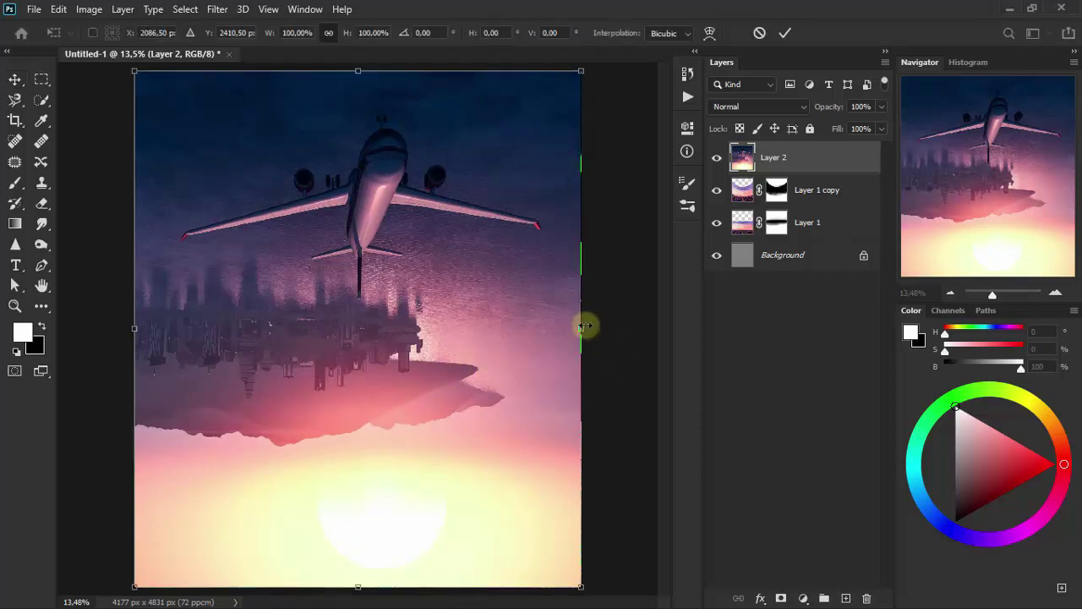
pyautogui.moveTo(583, 327); pyautogui.dragTo(588, 328)
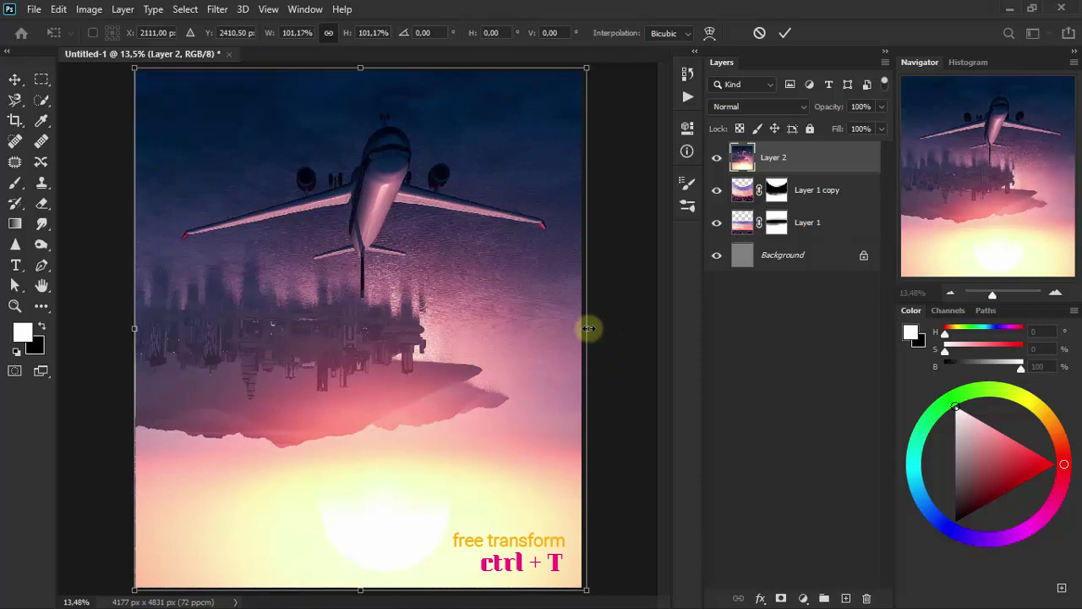
pyautogui.click(16, 82)
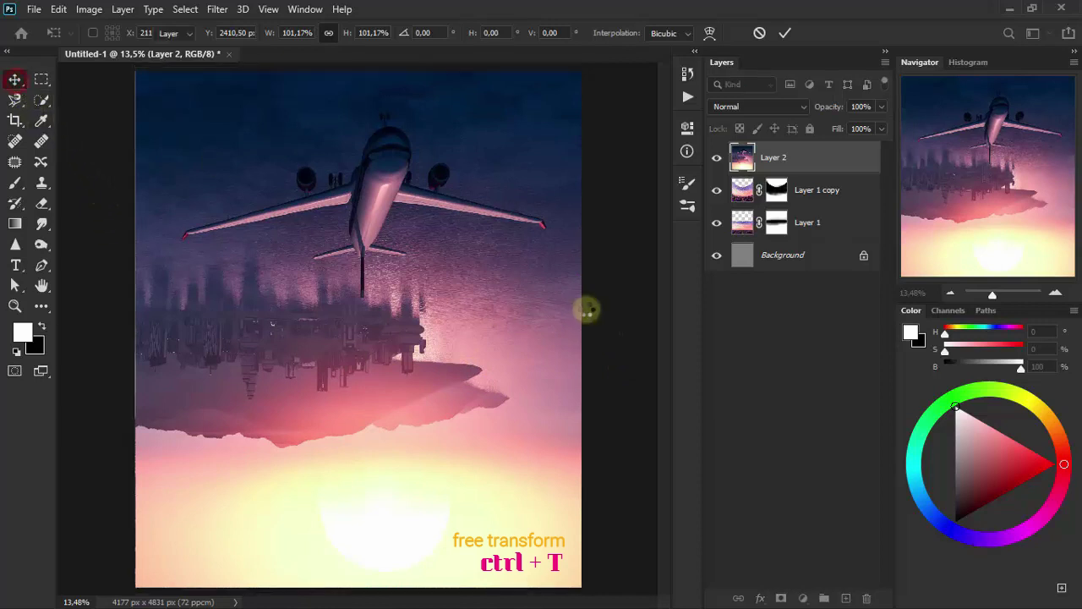
pyautogui.hotkey('ctrl', 't')
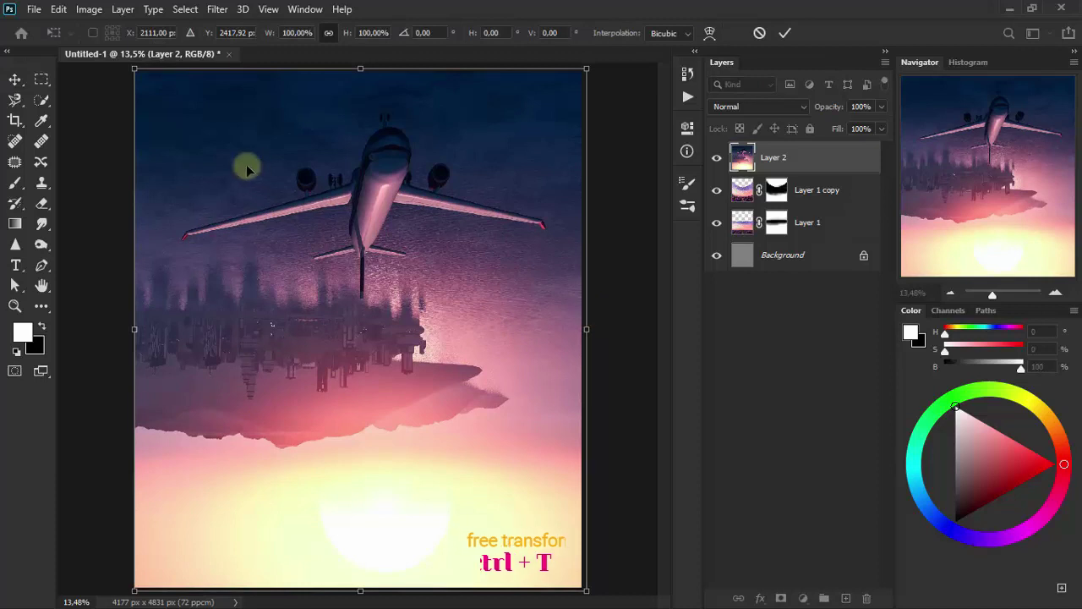
pyautogui.click(15, 79)
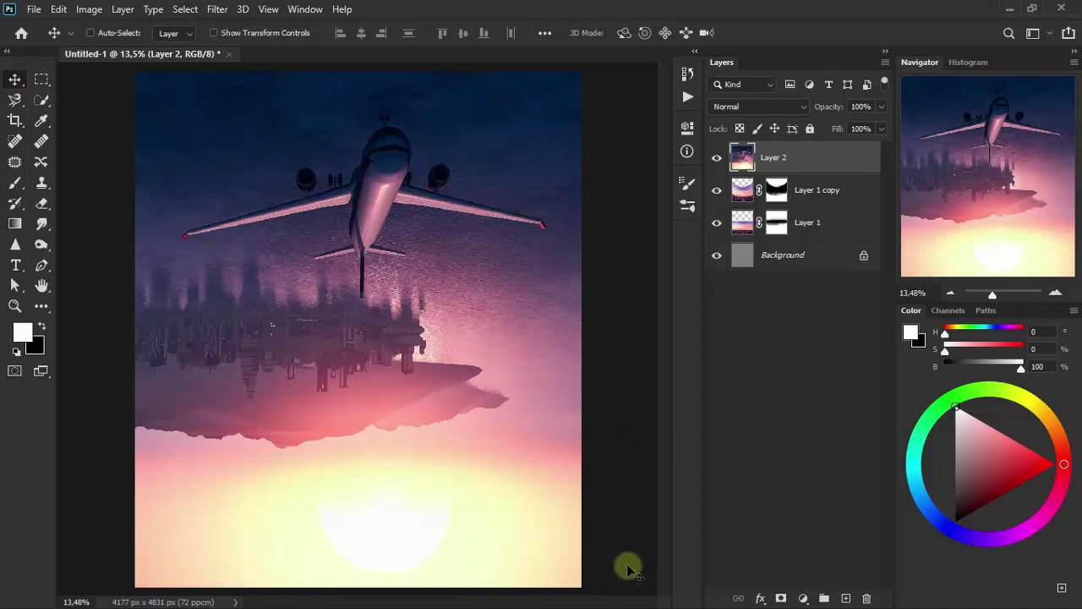
# Step: Set Layer 2 to Hard Light blend mode and add a layer mask
pyautogui.click(725, 106)
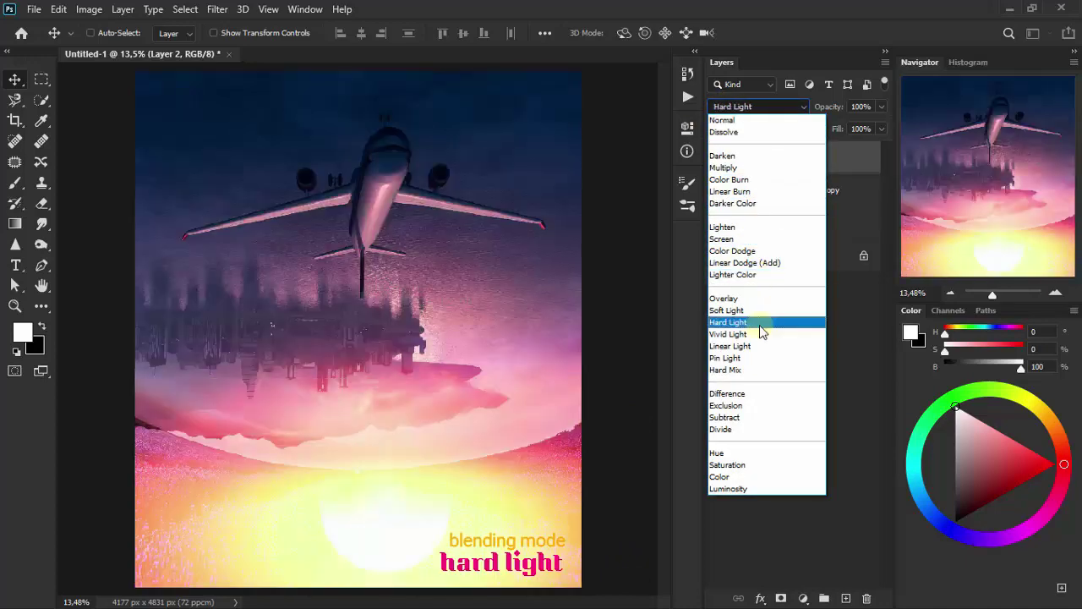
pyautogui.click(759, 324)
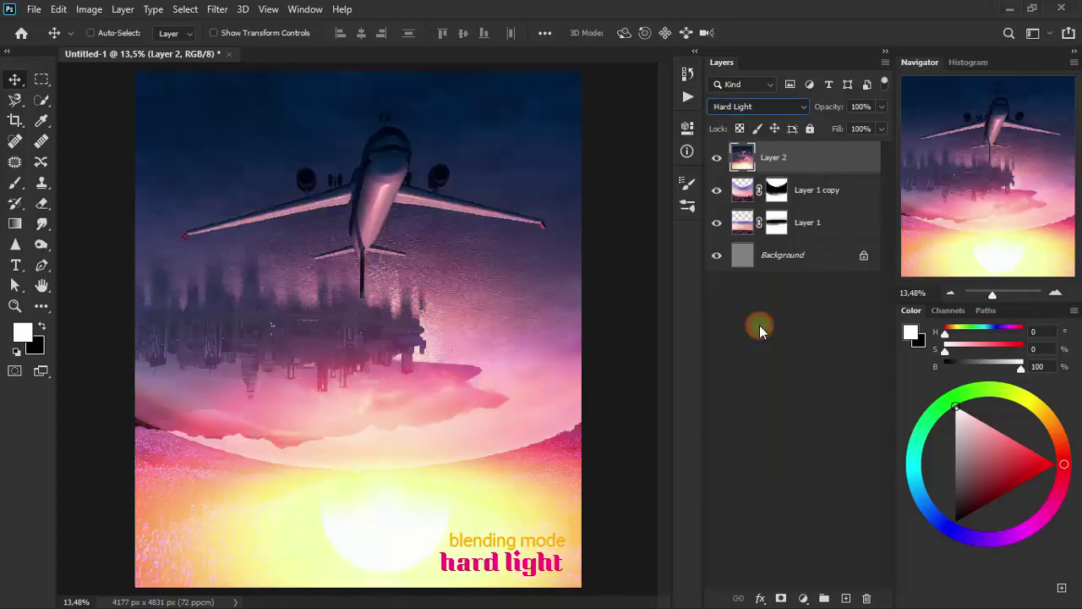
pyautogui.click(780, 597)
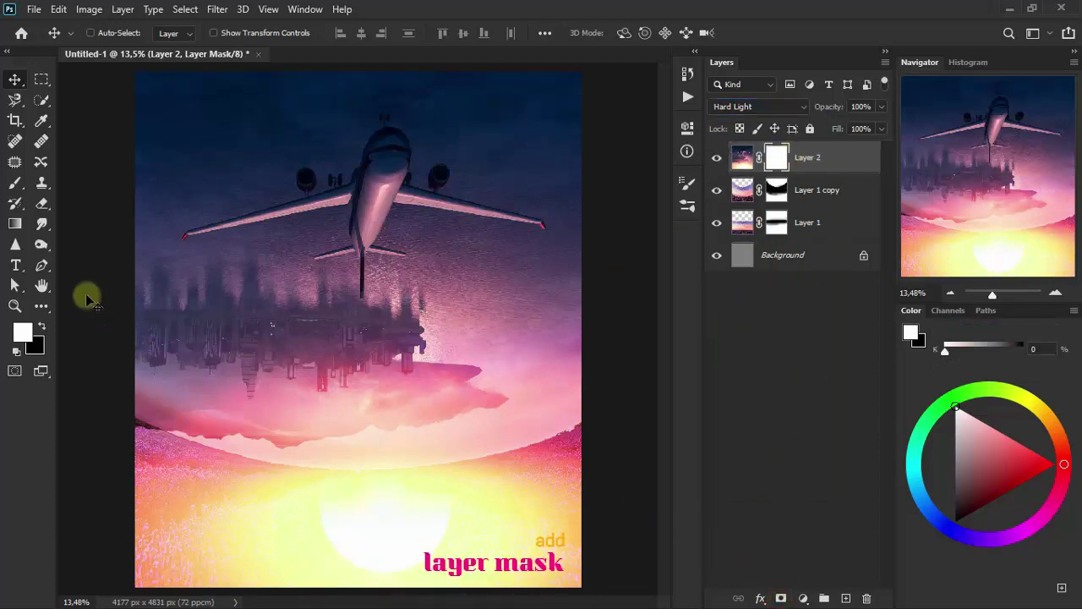
# Step: Erase the bottom sun glow on the mask, dropping to 10% opacity to reveal the lavender path
pyautogui.click(40, 207)
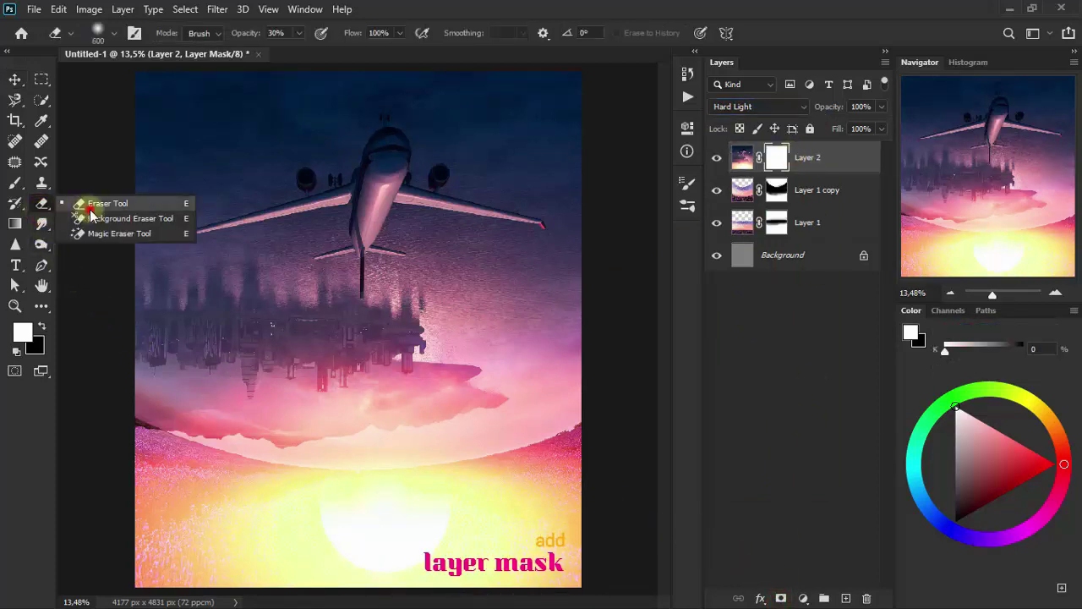
pyautogui.click(84, 203)
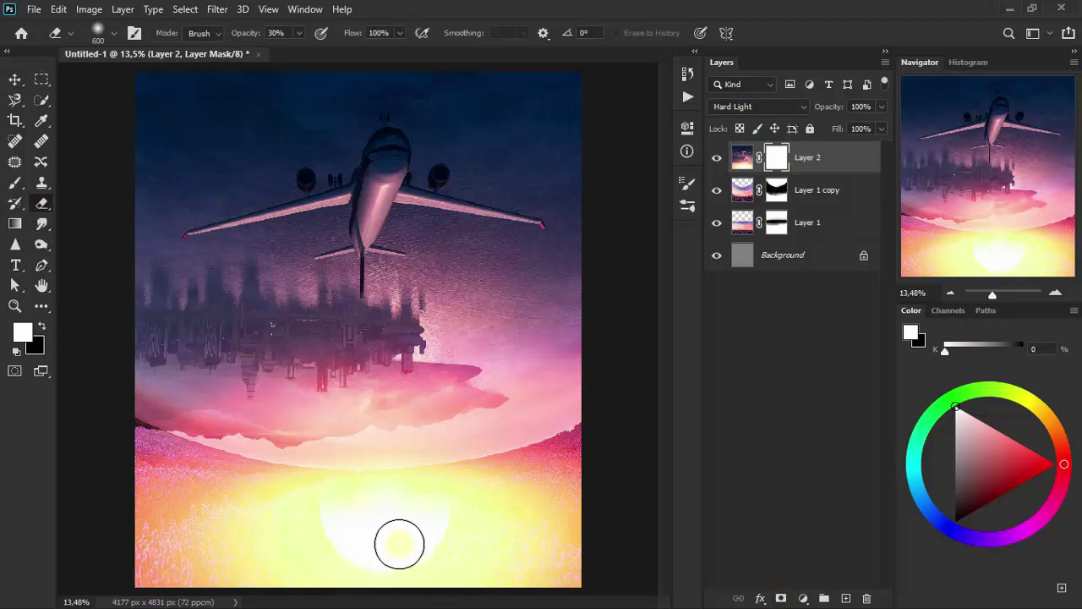
pyautogui.moveTo(432, 531)
pyautogui.mouseDown()
pyautogui.moveTo(386, 556)
pyautogui.moveTo(283, 560)
pyautogui.moveTo(326, 546)
pyautogui.moveTo(560, 565)
pyautogui.mouseUp()
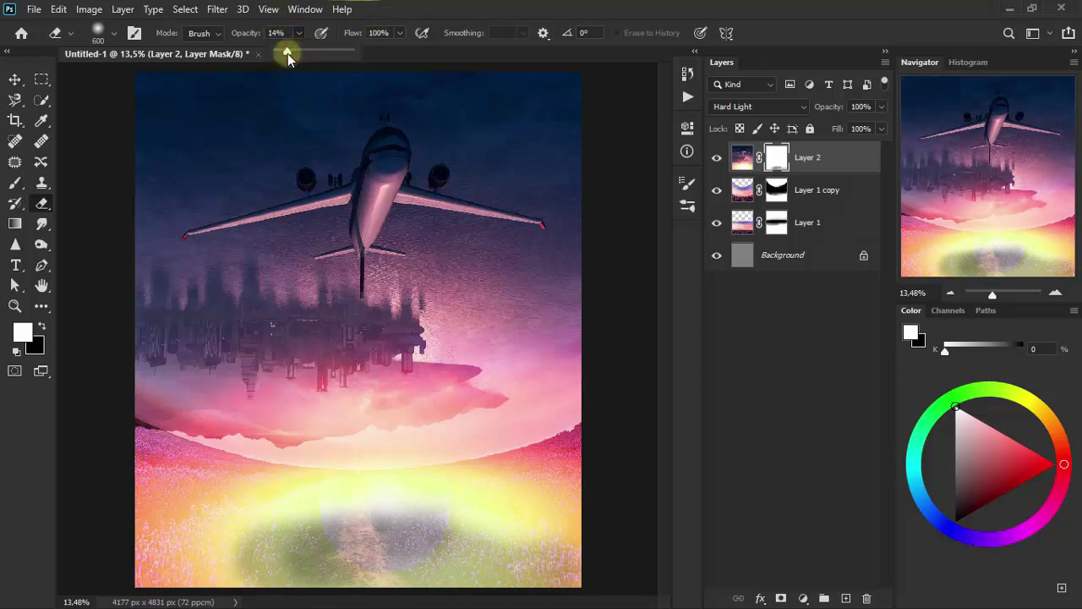
pyautogui.moveTo(572, 539)
pyautogui.mouseDown()
pyautogui.moveTo(369, 573)
pyautogui.moveTo(492, 556)
pyautogui.moveTo(265, 572)
pyautogui.moveTo(195, 541)
pyautogui.moveTo(560, 572)
pyautogui.moveTo(546, 508)
pyautogui.moveTo(194, 558)
pyautogui.moveTo(471, 580)
pyautogui.moveTo(212, 541)
pyautogui.moveTo(314, 573)
pyautogui.moveTo(143, 443)
pyautogui.moveTo(512, 493)
pyautogui.moveTo(228, 486)
pyautogui.mouseUp()
pyautogui.moveTo(298, 33); pyautogui.dragTo(296, 48)
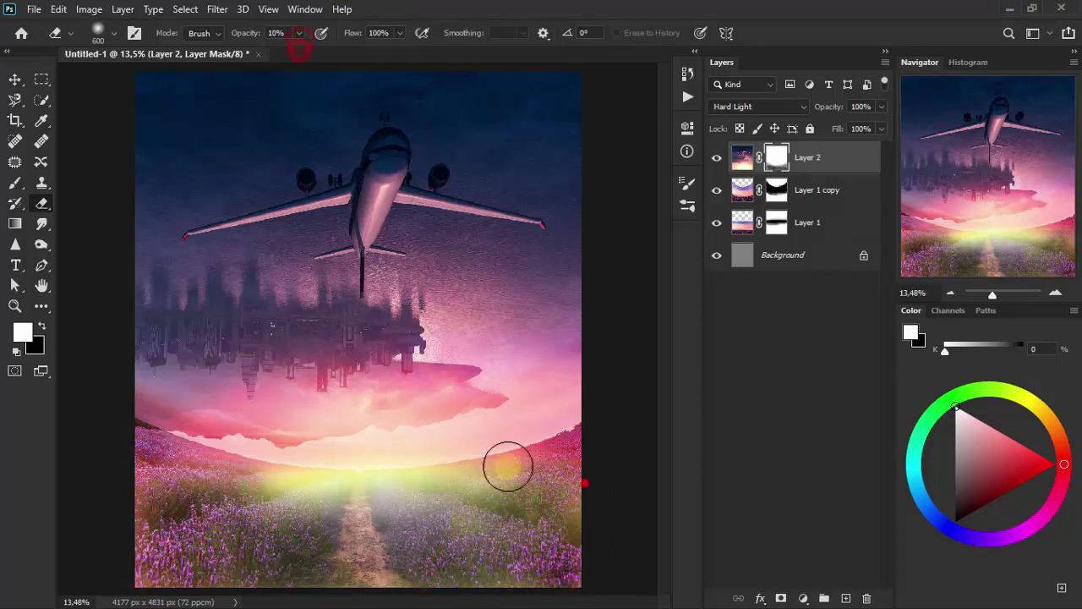
pyautogui.moveTo(508, 466)
pyautogui.mouseDown()
pyautogui.moveTo(285, 476)
pyautogui.moveTo(444, 504)
pyautogui.moveTo(514, 550)
pyautogui.moveTo(142, 574)
pyautogui.moveTo(466, 563)
pyautogui.moveTo(116, 570)
pyautogui.moveTo(452, 502)
pyautogui.moveTo(140, 470)
pyautogui.mouseUp()
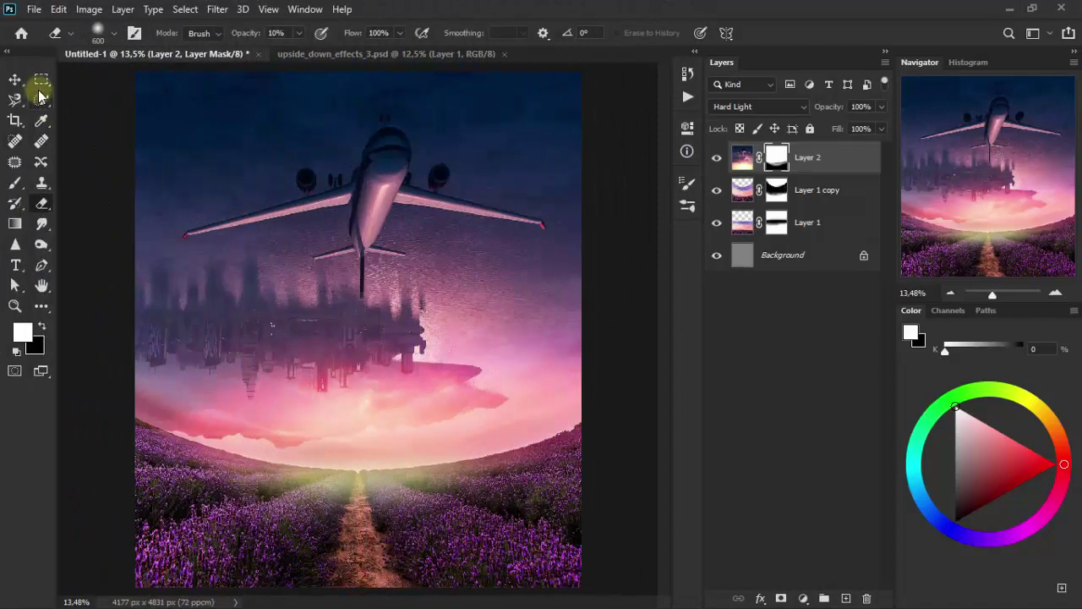
# Step: Add a Photo Filter clipped to Layer 2, using the Underwater filter at 33% density
pyautogui.click(16, 79)
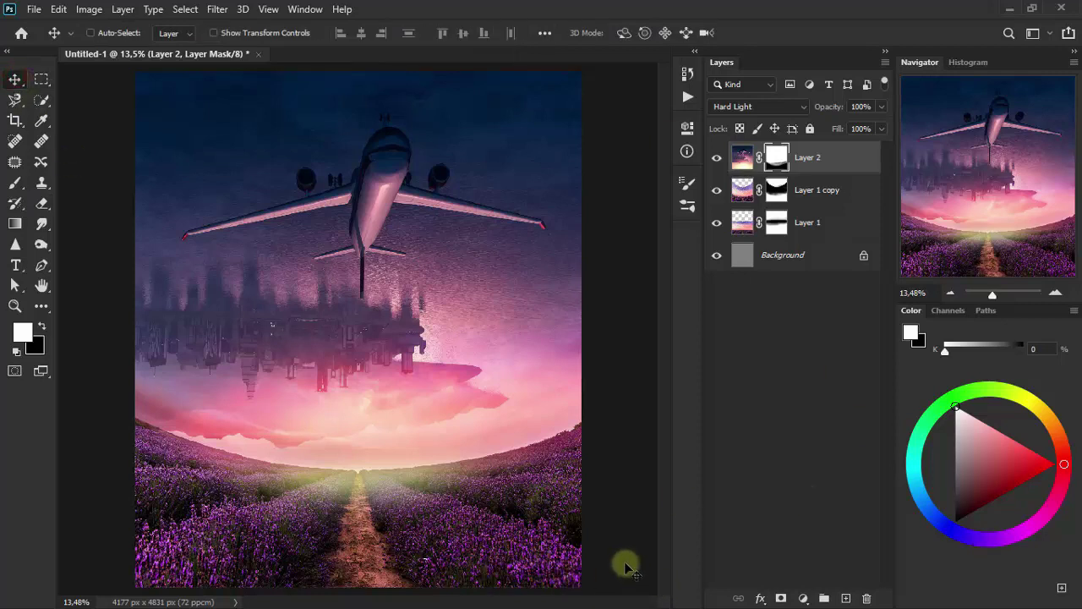
pyautogui.click(800, 596)
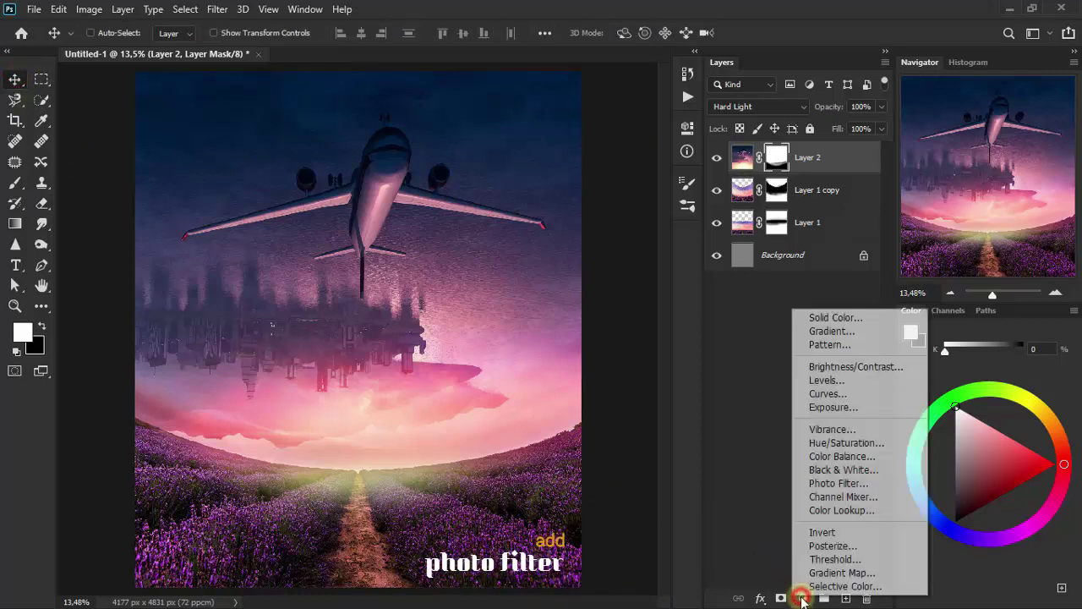
pyautogui.click(871, 485)
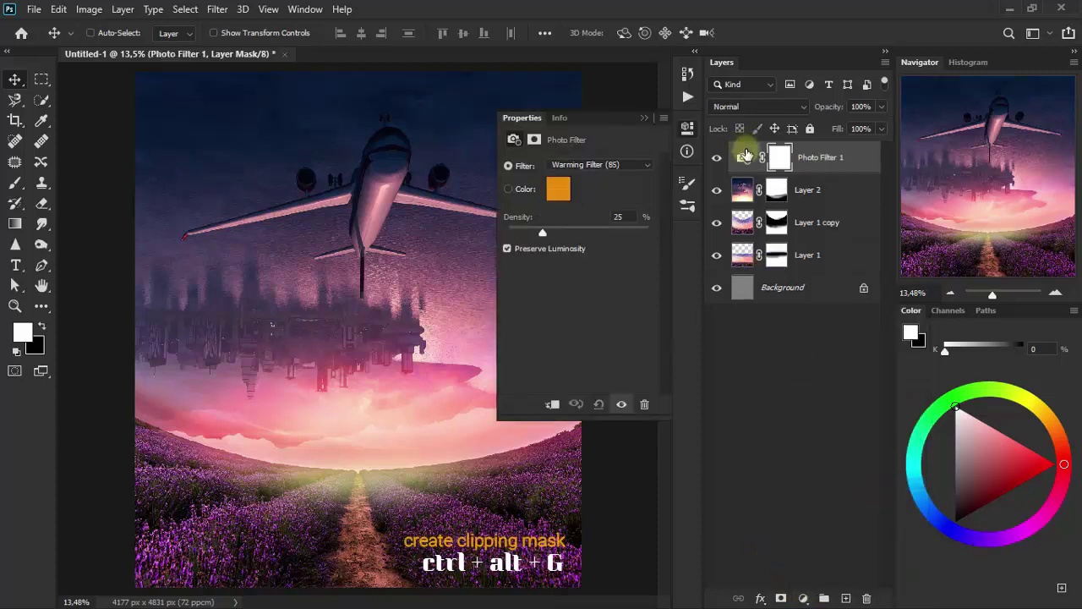
pyautogui.hotkey('ctrl', 'alt', 'g')
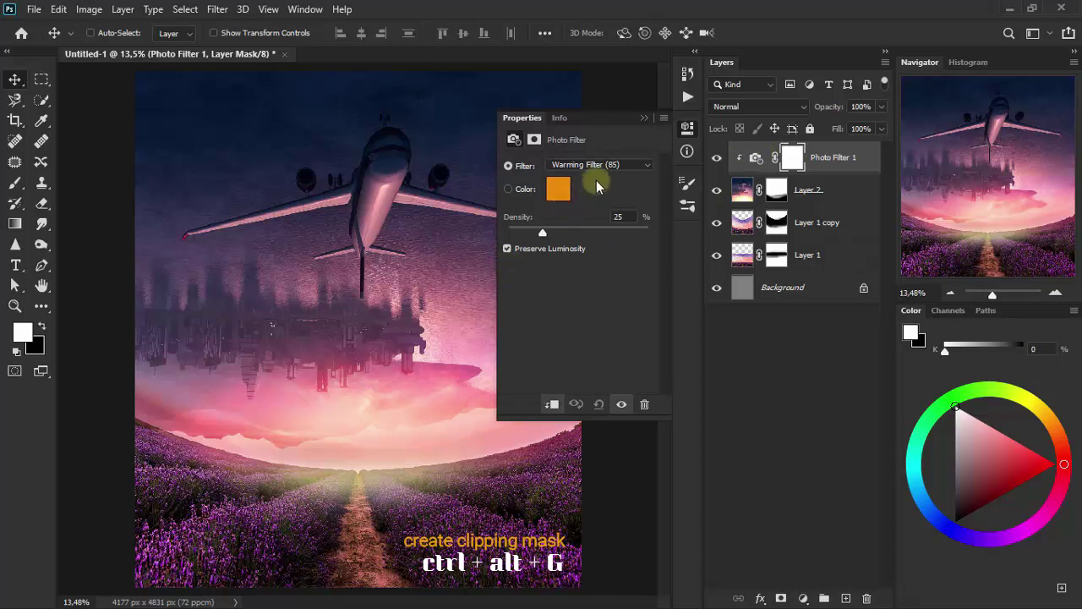
pyautogui.click(618, 164)
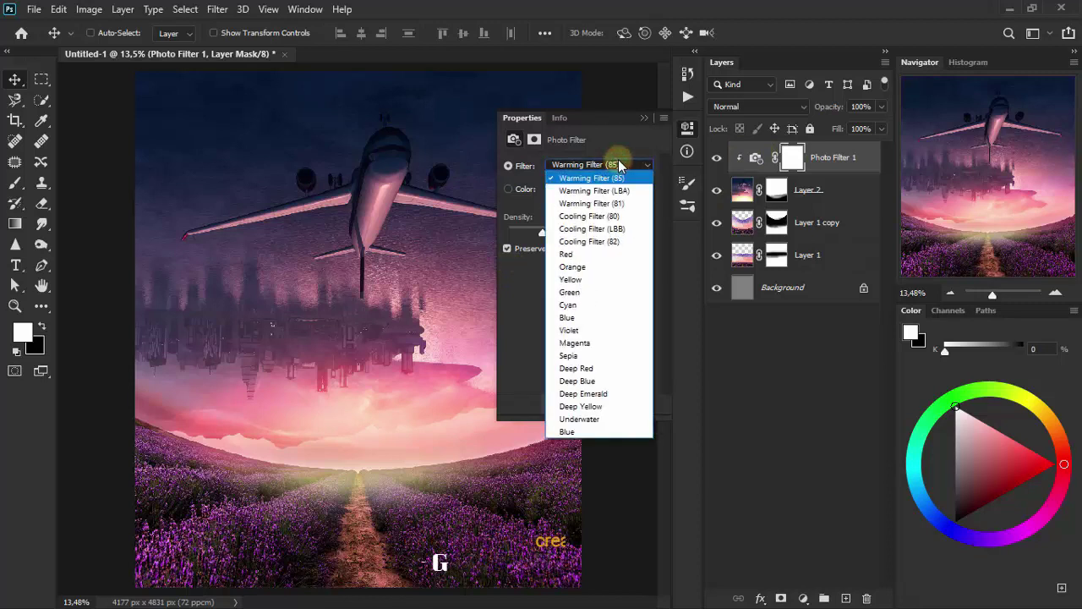
pyautogui.click(621, 422)
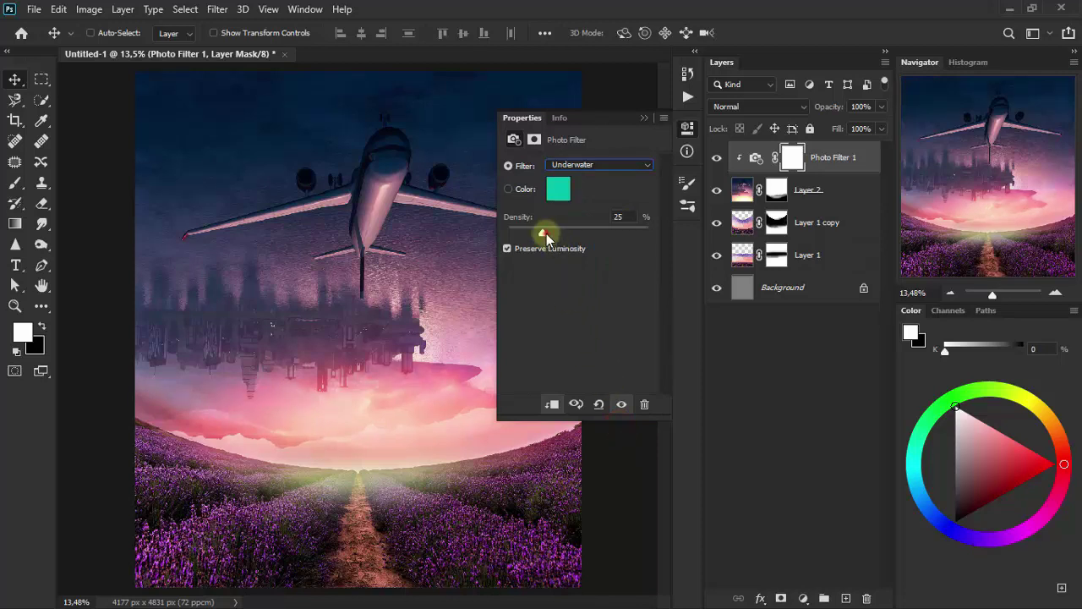
pyautogui.moveTo(544, 232); pyautogui.dragTo(556, 232)
pyautogui.click(624, 217)
pyautogui.click(645, 120)
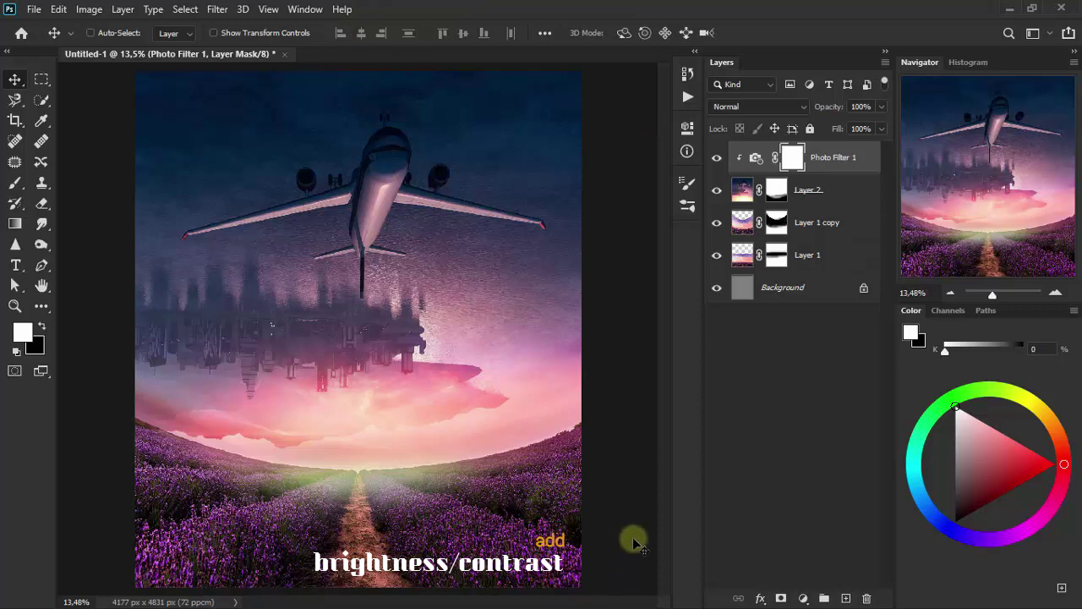
# Step: Clip a new Brightness/Contrast layer to the Photo Filter with brightness 51 and contrast -50
pyautogui.click(802, 598)
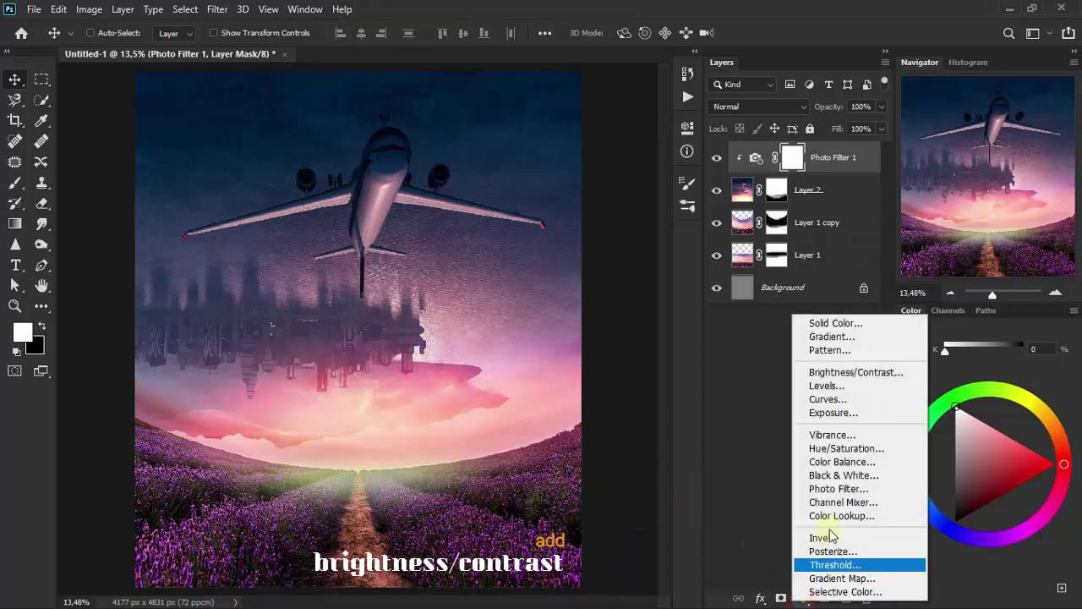
pyautogui.click(845, 372)
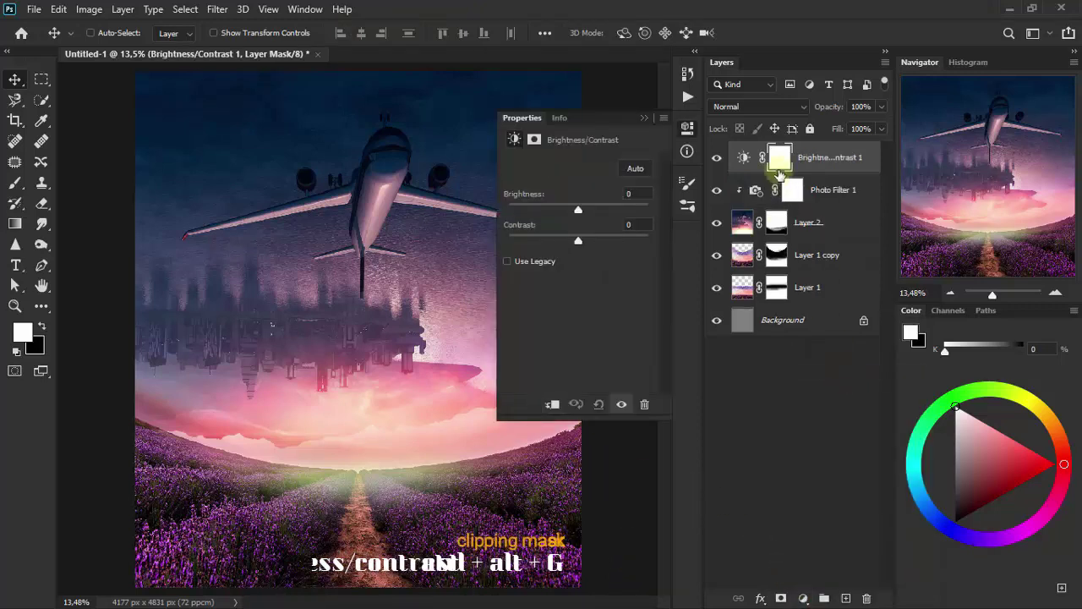
pyautogui.hotkey('ctrl', 'alt', 'g')
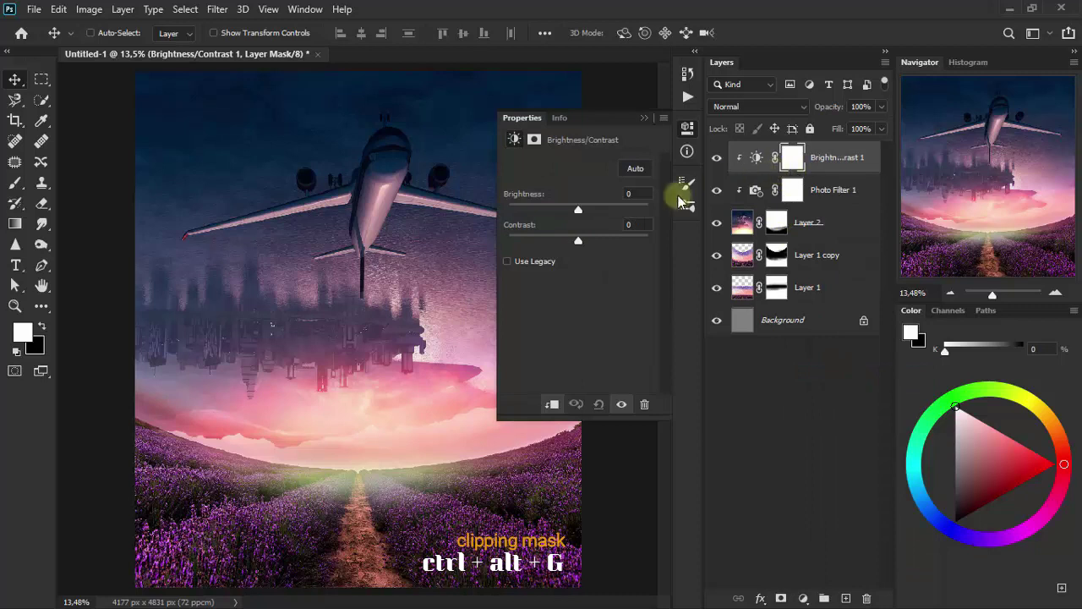
pyautogui.moveTo(578, 212)
pyautogui.mouseDown()
pyautogui.moveTo(552, 212)
pyautogui.moveTo(602, 211)
pyautogui.moveTo(521, 241)
pyautogui.mouseUp()
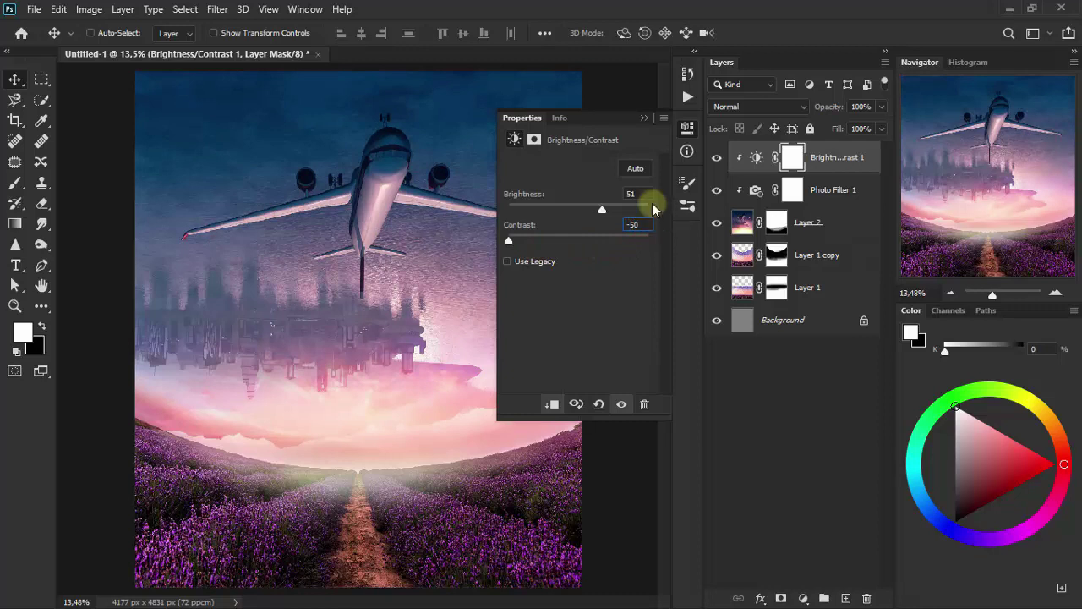
pyautogui.click(645, 118)
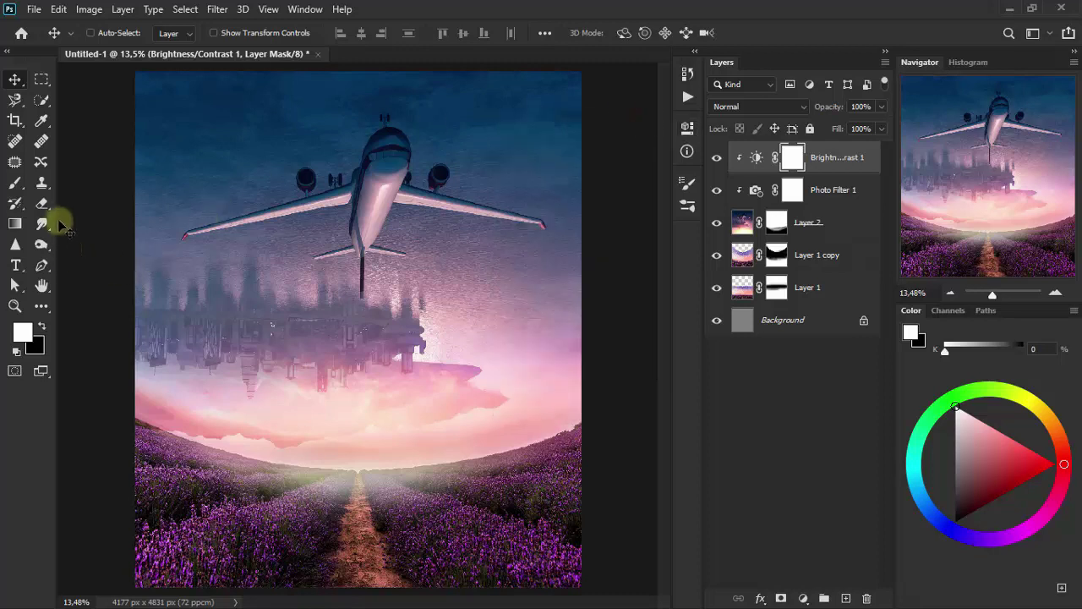
# Step: Erase the Brightness/Contrast mask over the horizon so the upper sky and city stay darker
pyautogui.moveTo(46, 208); pyautogui.dragTo(157, 204)
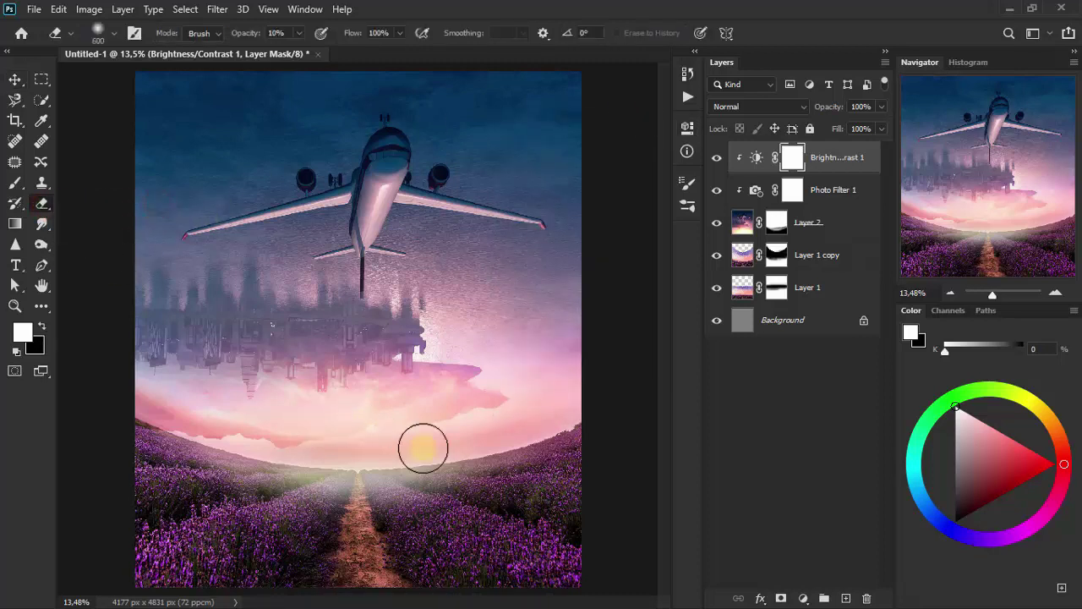
pyautogui.moveTo(435, 456)
pyautogui.mouseDown()
pyautogui.moveTo(357, 464)
pyautogui.moveTo(403, 466)
pyautogui.moveTo(261, 427)
pyautogui.moveTo(157, 418)
pyautogui.moveTo(343, 442)
pyautogui.moveTo(155, 367)
pyautogui.moveTo(361, 441)
pyautogui.moveTo(340, 461)
pyautogui.moveTo(437, 411)
pyautogui.moveTo(415, 353)
pyautogui.moveTo(139, 347)
pyautogui.moveTo(425, 391)
pyautogui.moveTo(345, 375)
pyautogui.moveTo(551, 355)
pyautogui.moveTo(241, 344)
pyautogui.moveTo(411, 444)
pyautogui.moveTo(313, 508)
pyautogui.moveTo(279, 459)
pyautogui.moveTo(508, 344)
pyautogui.moveTo(529, 305)
pyautogui.moveTo(138, 327)
pyautogui.moveTo(596, 360)
pyautogui.moveTo(294, 385)
pyautogui.mouseUp()
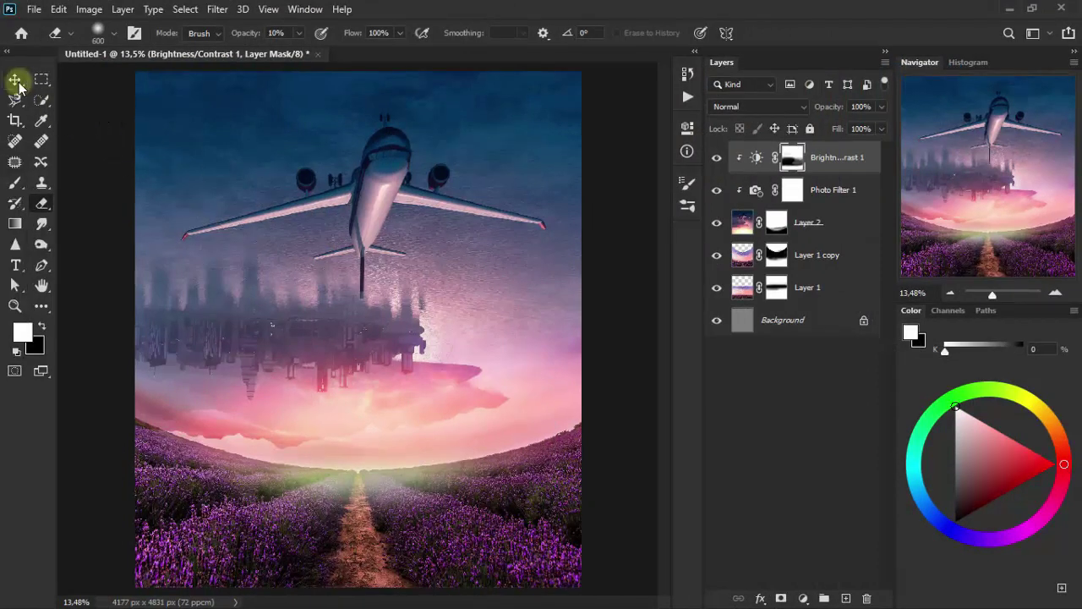
pyautogui.click(15, 80)
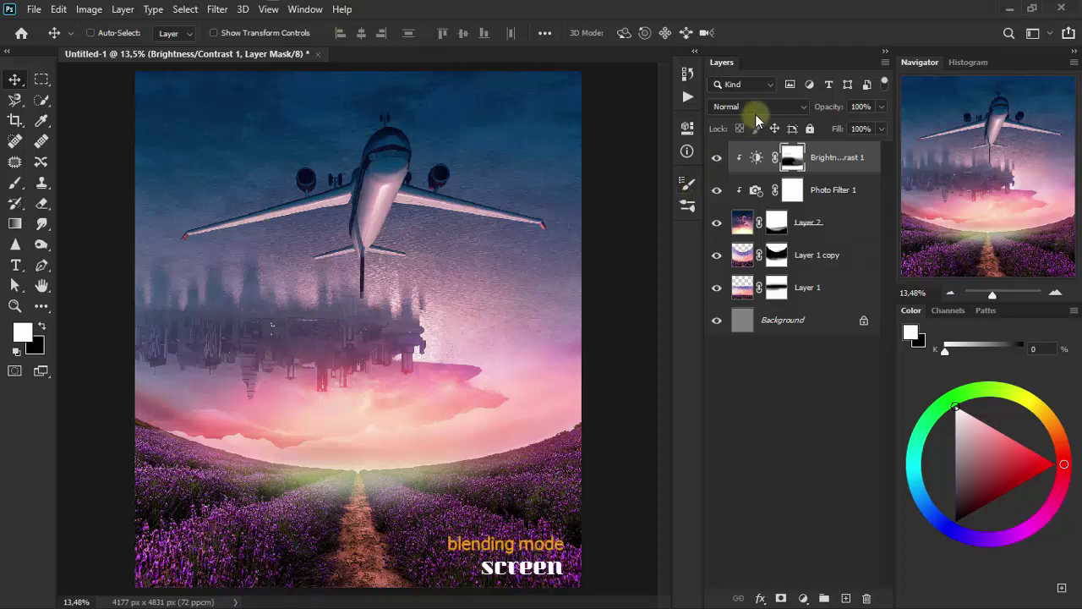
# Step: Set Brightness/Contrast 1 to Screen blend mode and toggle its visibility to compare
pyautogui.click(758, 108)
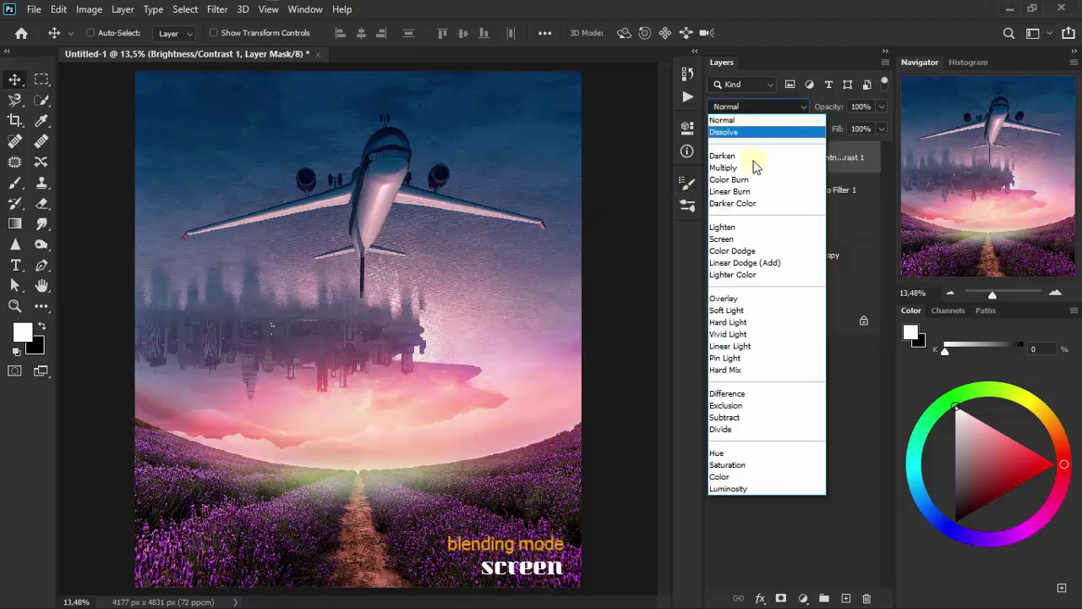
pyautogui.click(747, 240)
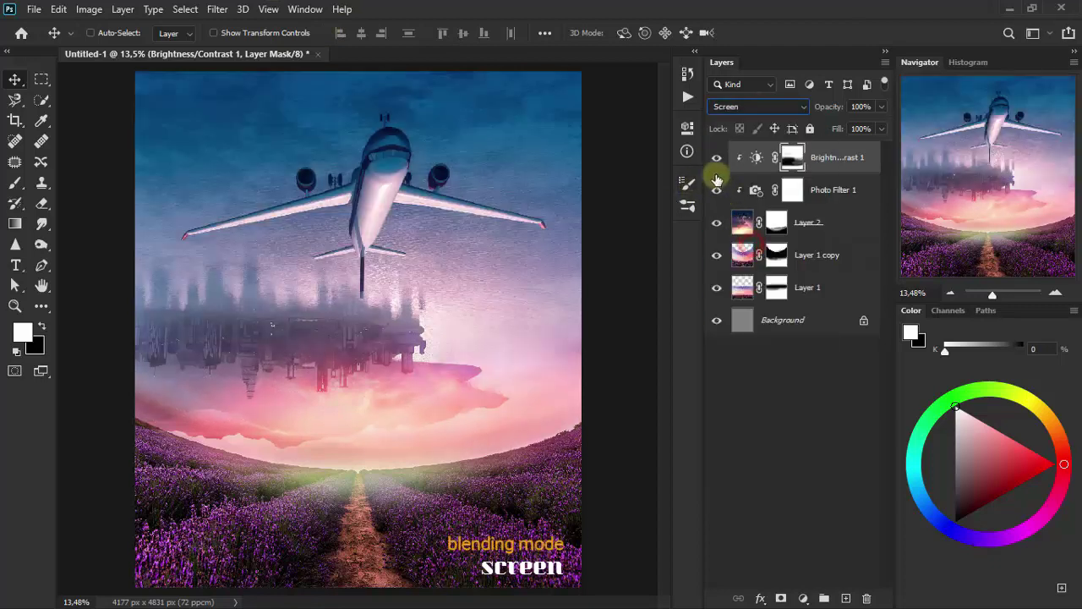
pyautogui.click(716, 157)
pyautogui.click(716, 157)
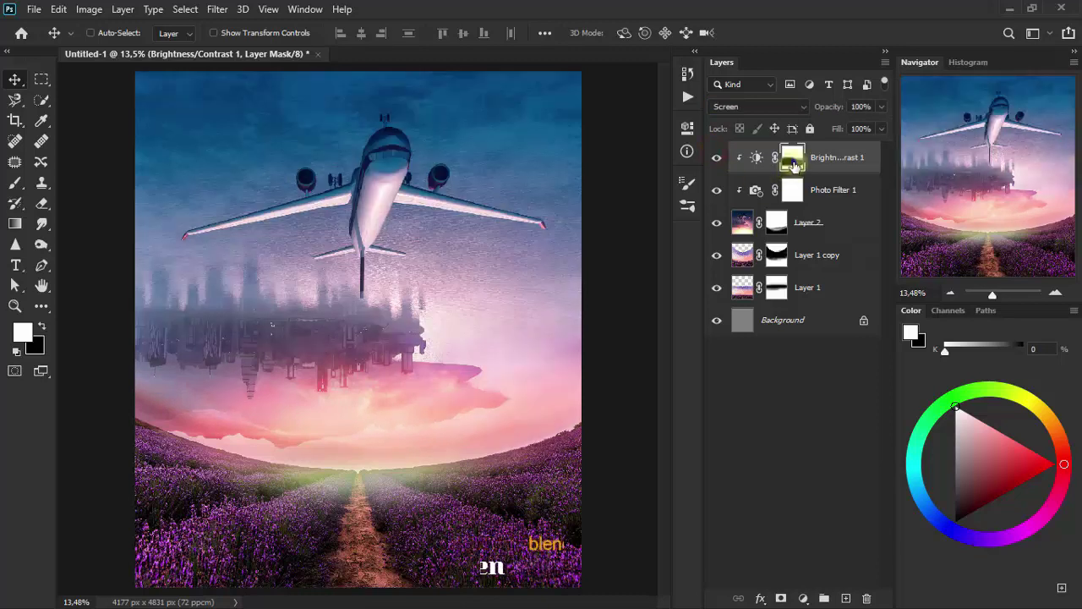
# Step: Temporarily disable and re-enable the Brightness/Contrast mask, then compare the layer on and off
pyautogui.rightClick(792, 158)
pyautogui.click(815, 171)
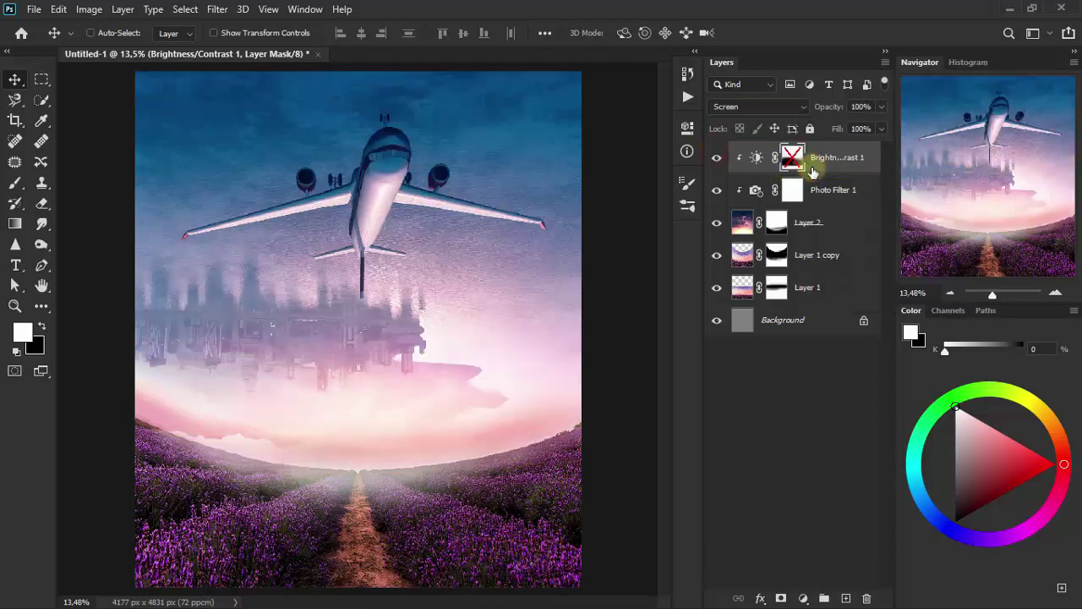
pyautogui.keyDown('shift'); pyautogui.click(792, 162); pyautogui.keyUp('shift')
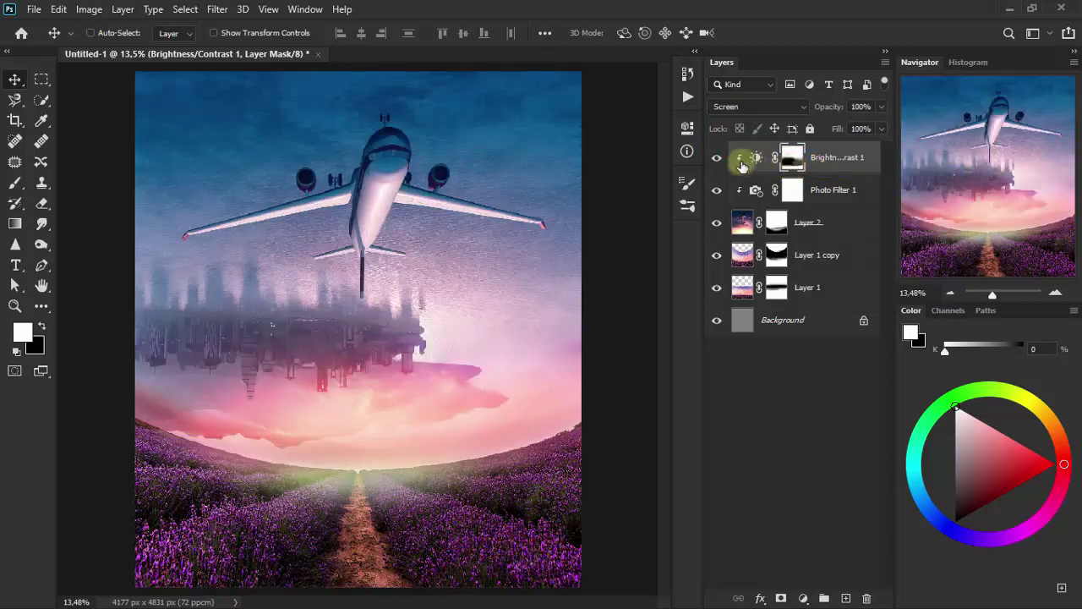
pyautogui.click(715, 158)
pyautogui.click(716, 157)
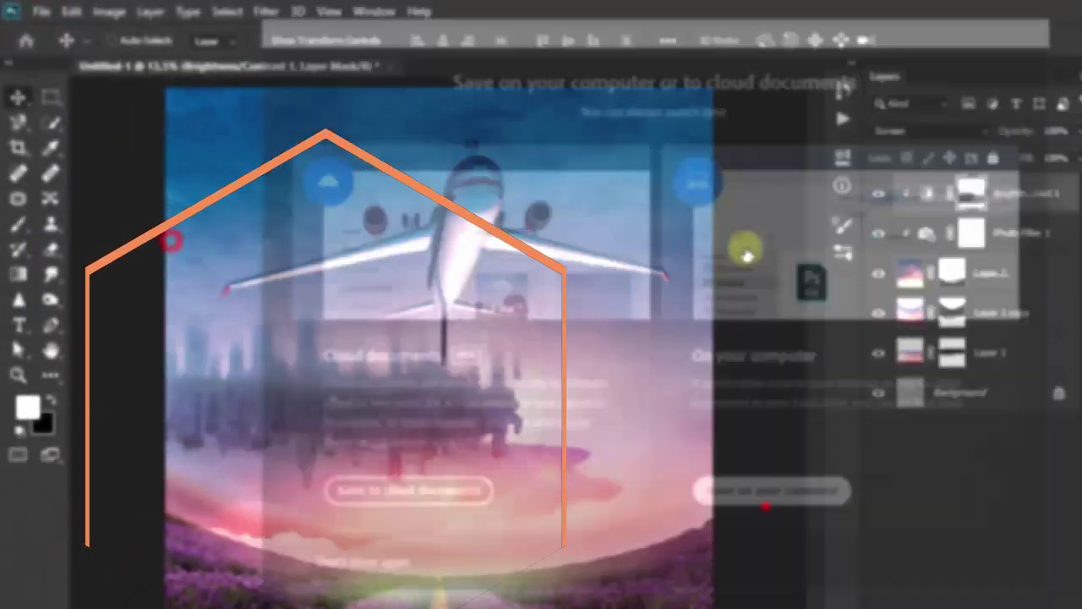
# Step: Enter 'flippes photo effect' as the file name in the Save As dialog
pyautogui.write('flippes')
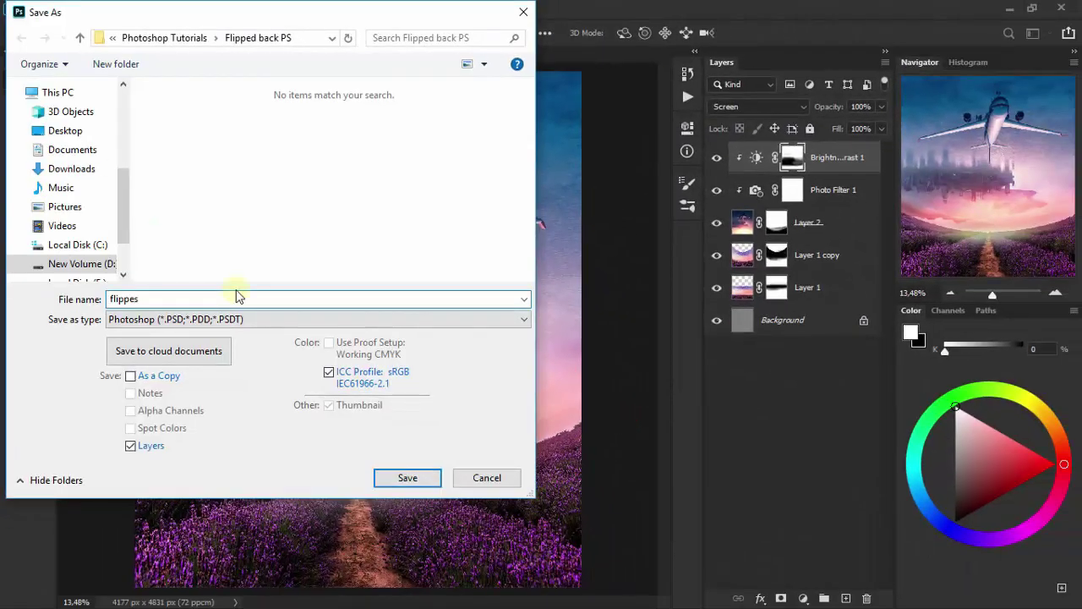
pyautogui.write(' photo effect')
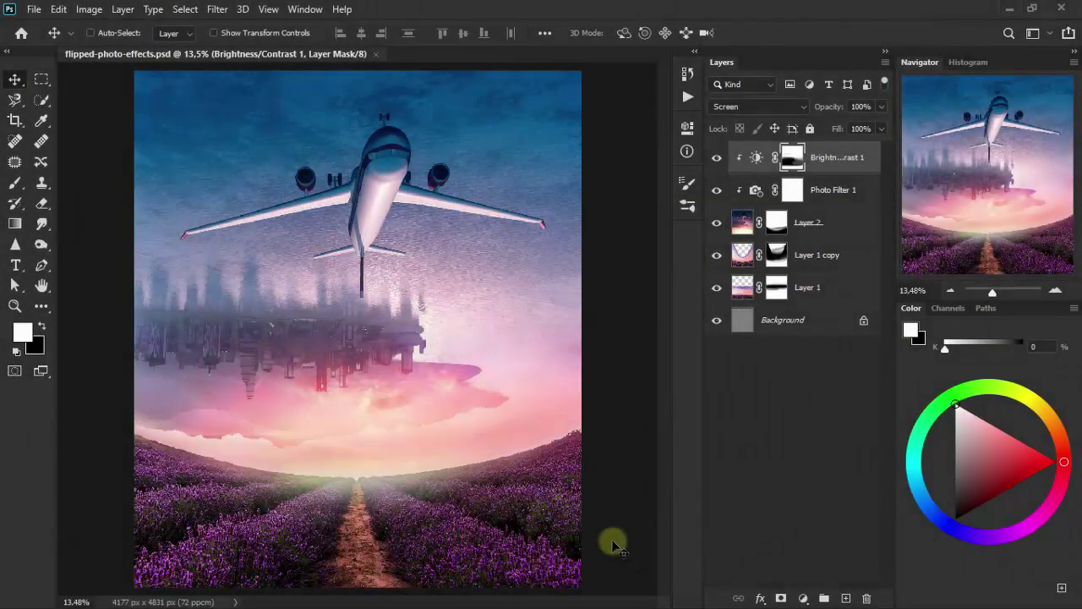
# Step: Add a Color Balance layer and set the midtones Cyan–Red to -6
pyautogui.click(803, 599)
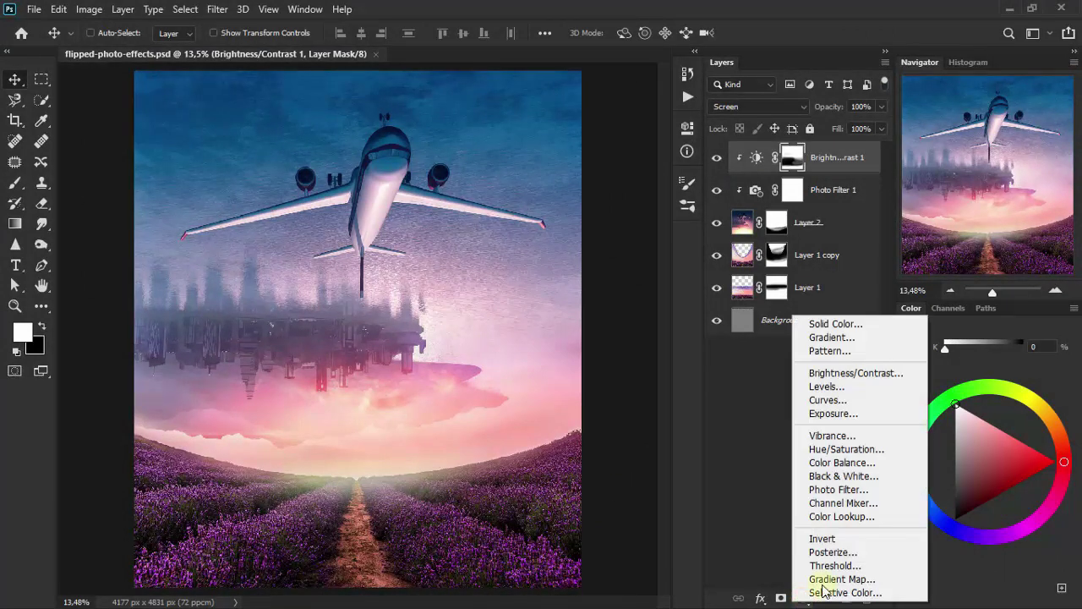
pyautogui.click(903, 464)
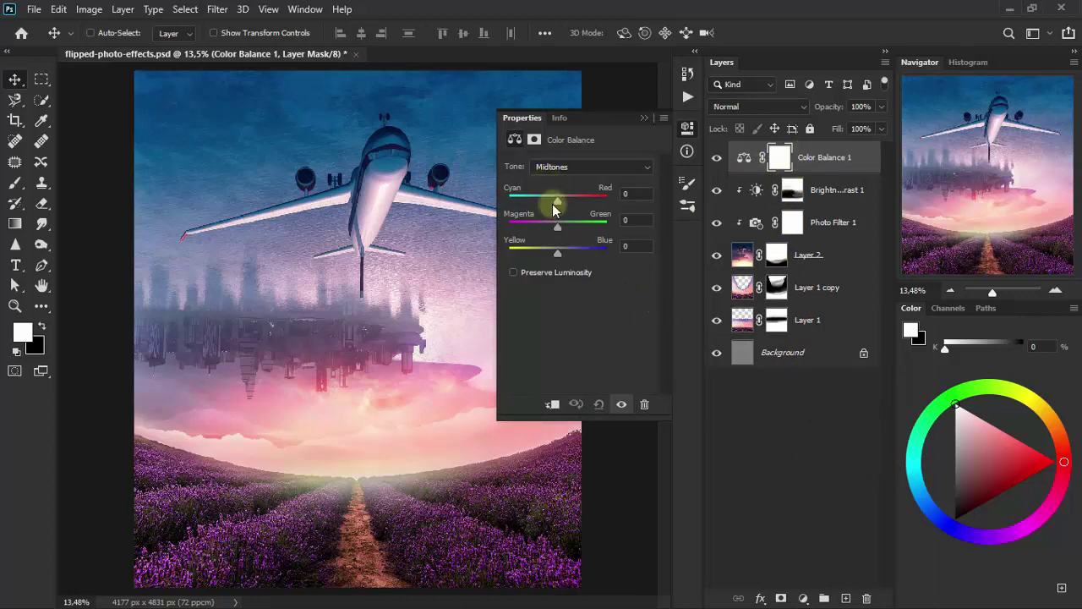
pyautogui.moveTo(557, 200); pyautogui.dragTo(551, 201)
pyautogui.click(628, 194)
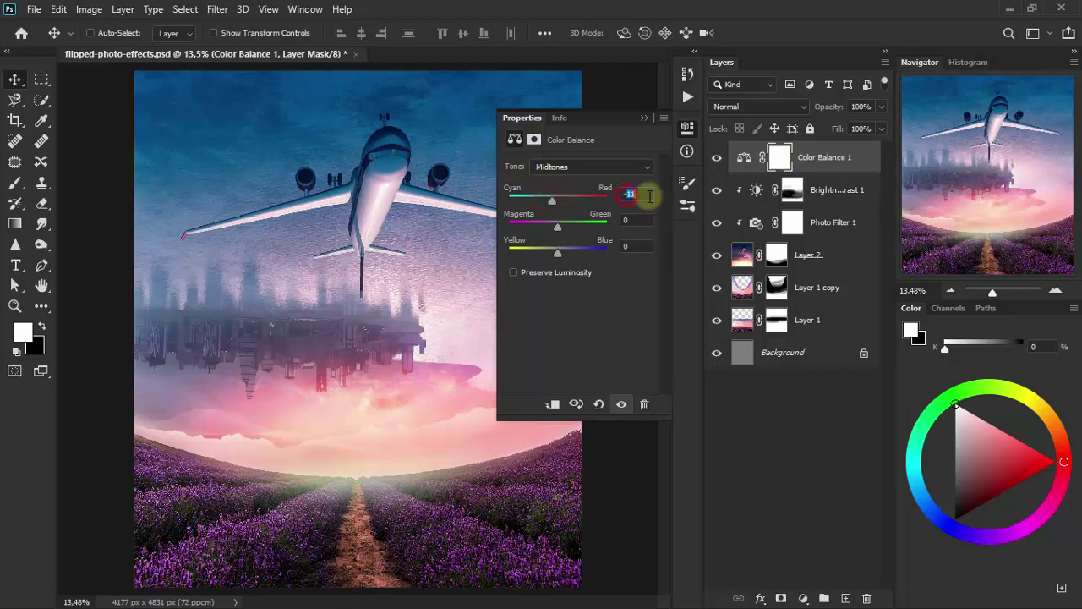
pyautogui.write('-6')
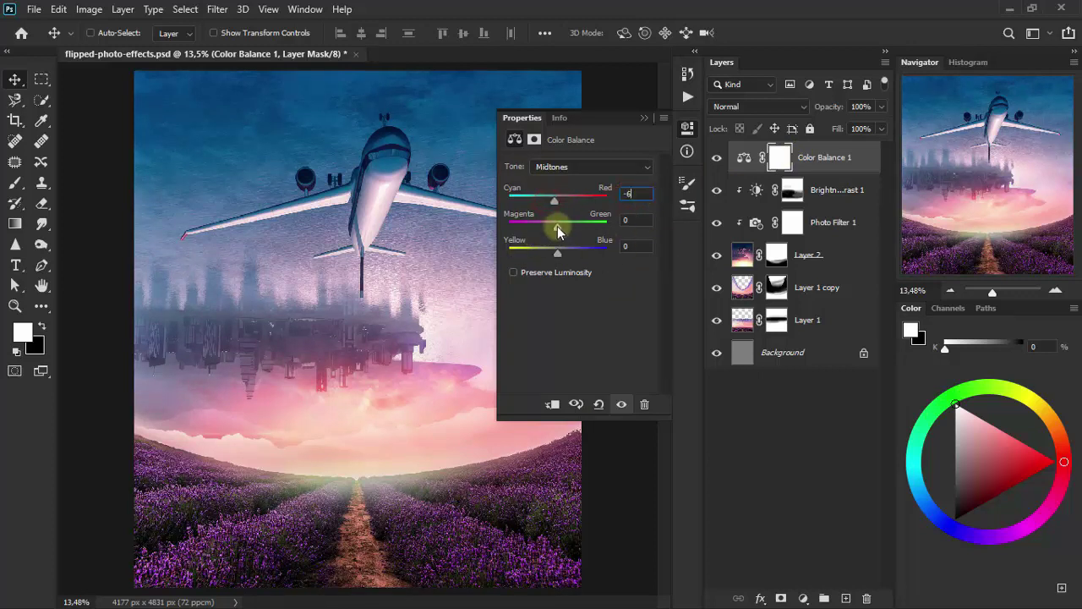
# Step: Set the midtones Magenta–Green to -28 and Yellow–Blue to +38
pyautogui.moveTo(558, 228); pyautogui.dragTo(541, 226)
pyautogui.click(629, 221)
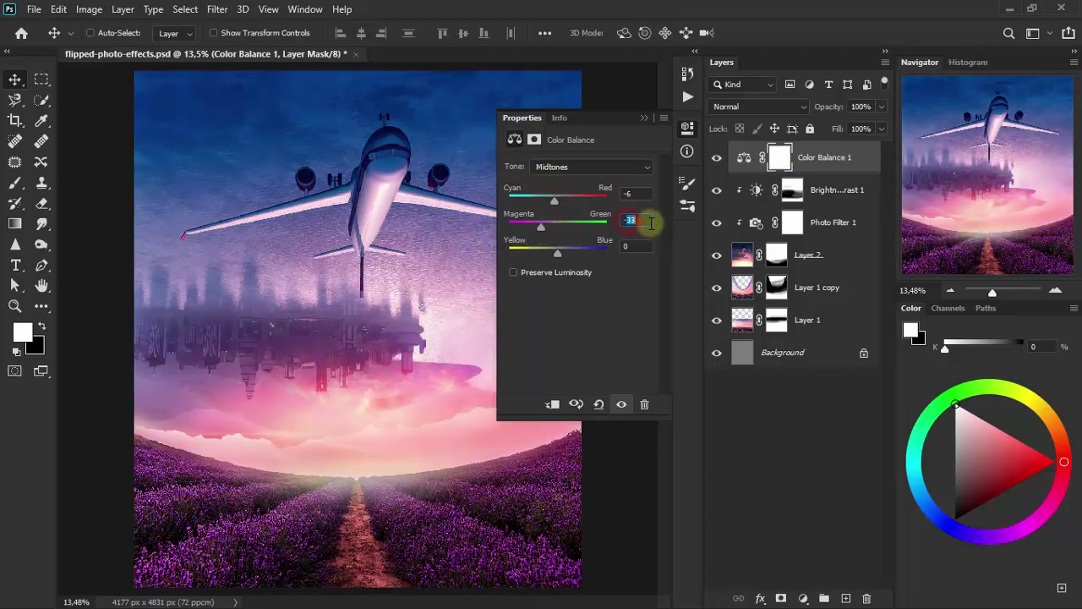
pyautogui.write('-28')
pyautogui.moveTo(561, 255); pyautogui.dragTo(573, 253)
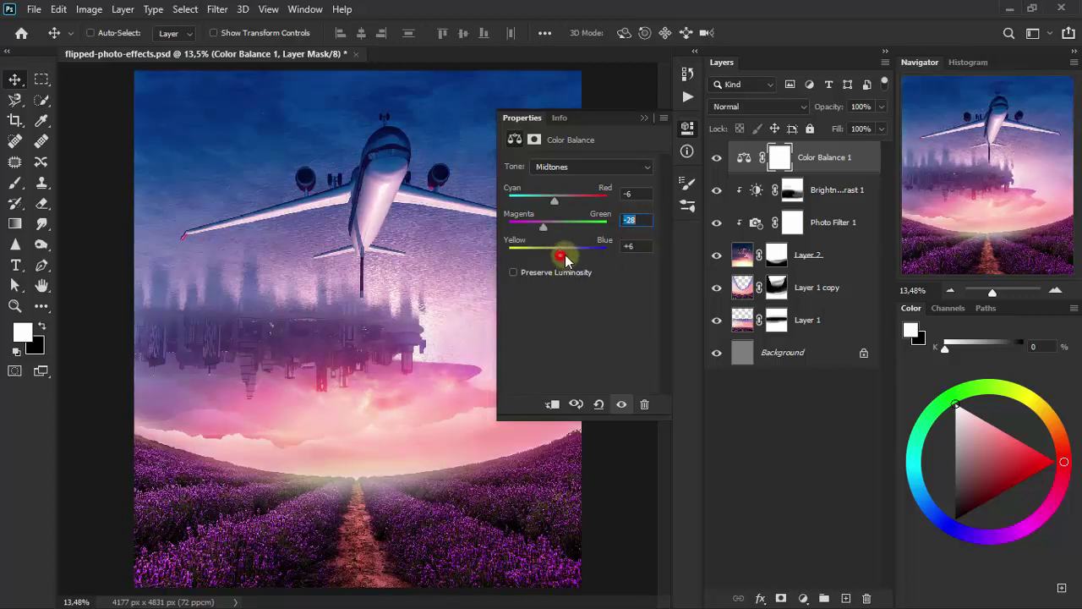
pyautogui.click(631, 246)
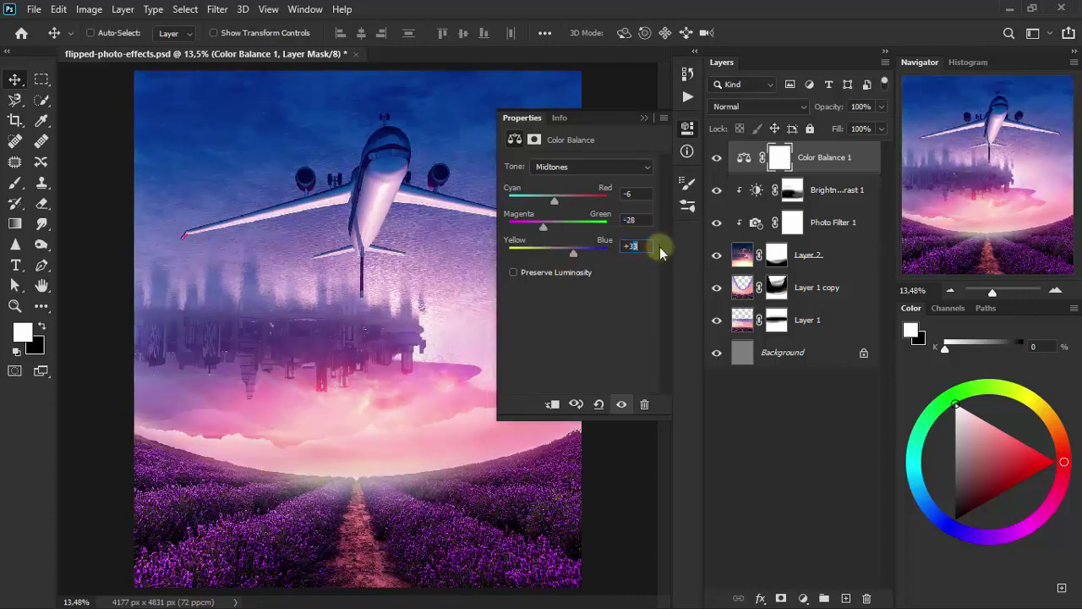
pyautogui.press('Up')
pyautogui.press('Up')
pyautogui.press('Up')
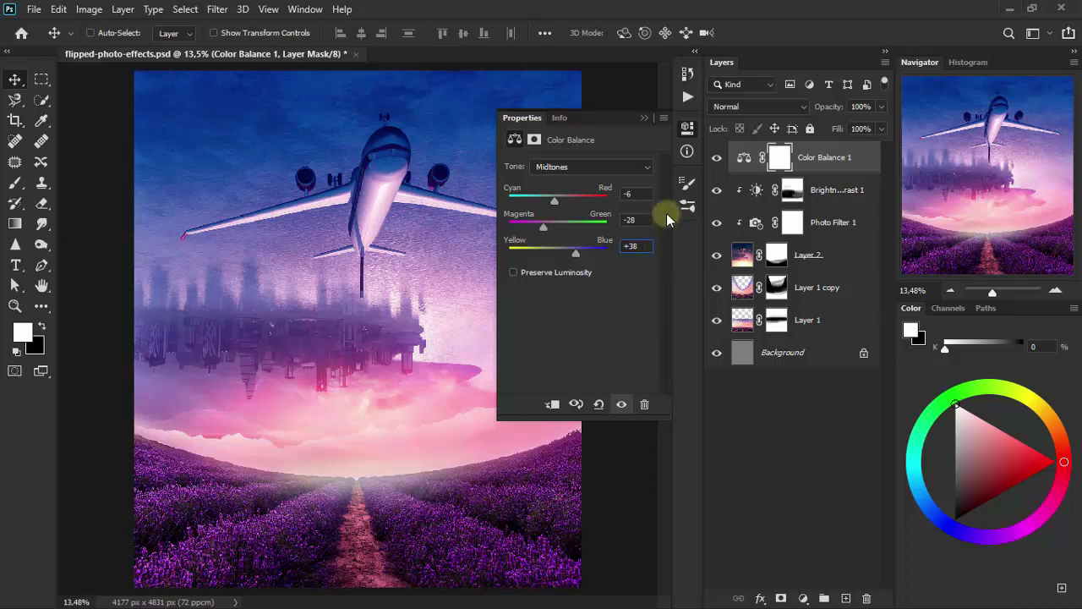
pyautogui.click(645, 122)
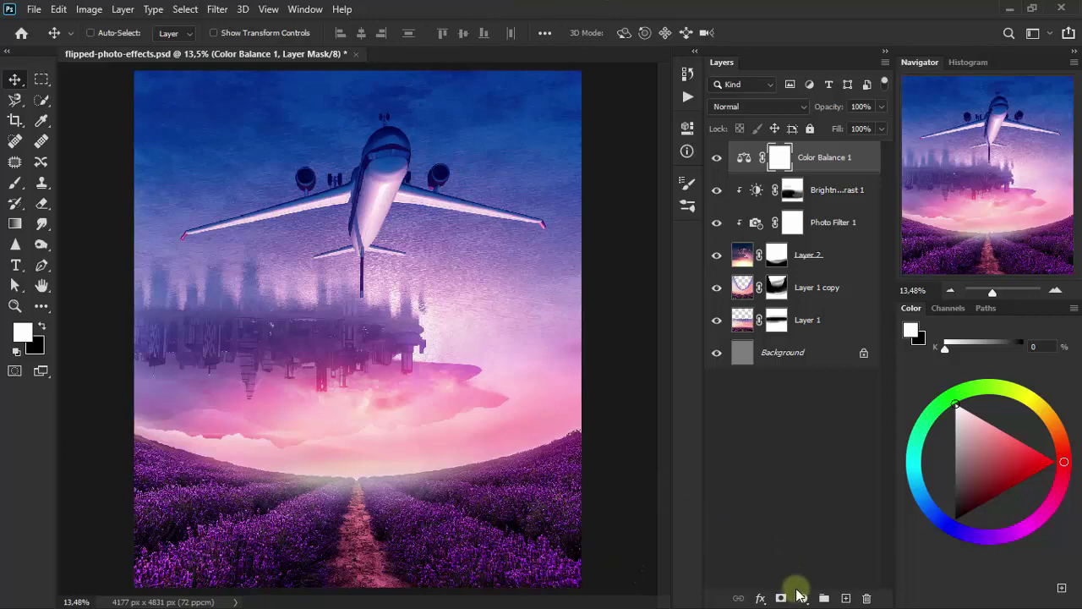
# Step: Add a Color Lookup layer with the Kodak 5205 Fuji 3510 LUT, blended in Color mode
pyautogui.click(801, 597)
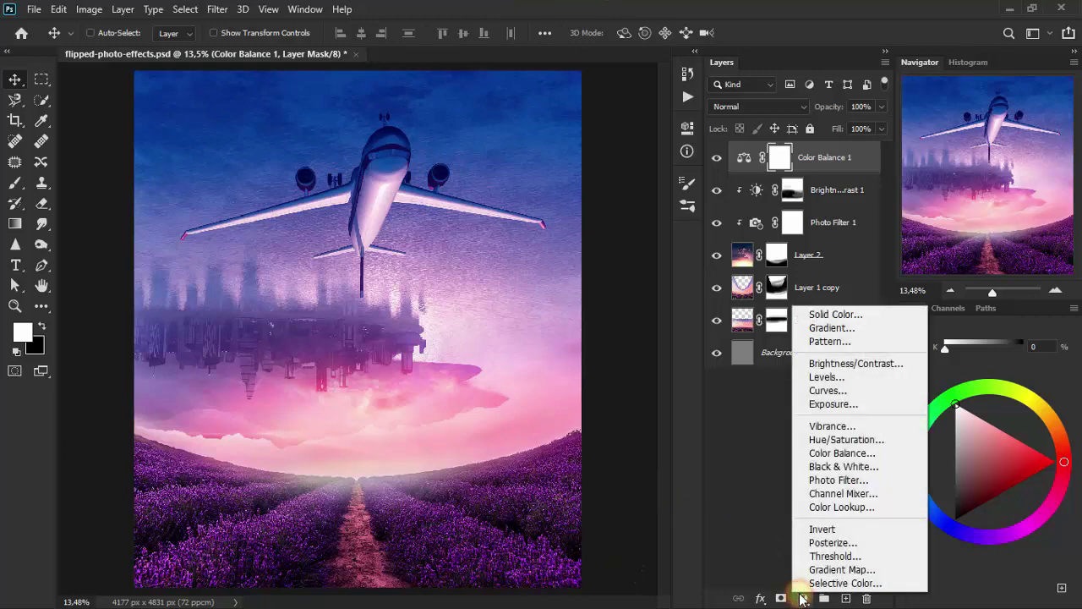
pyautogui.click(866, 508)
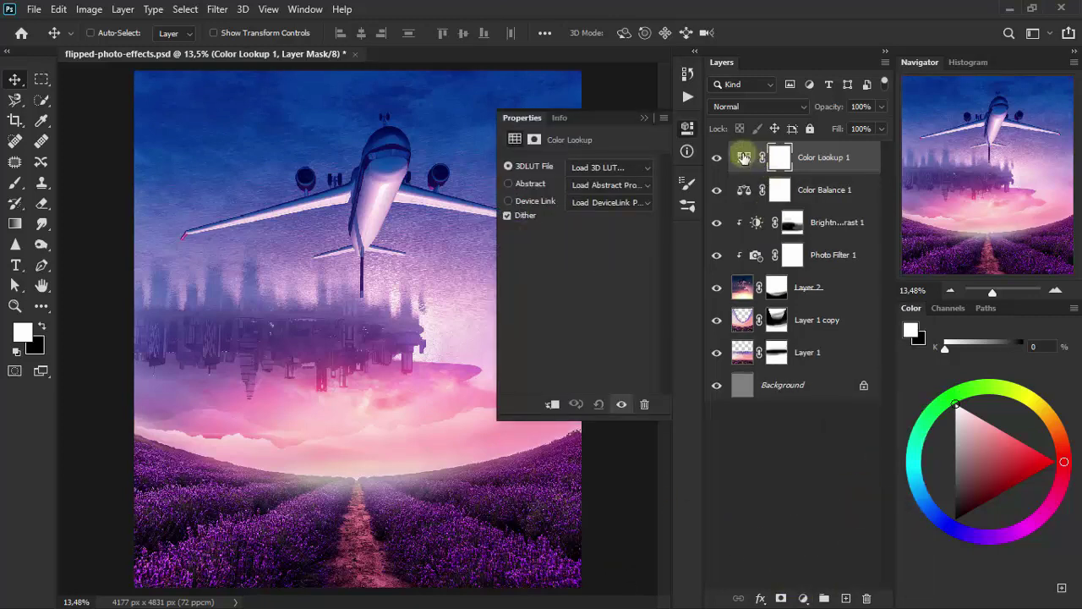
pyautogui.click(623, 168)
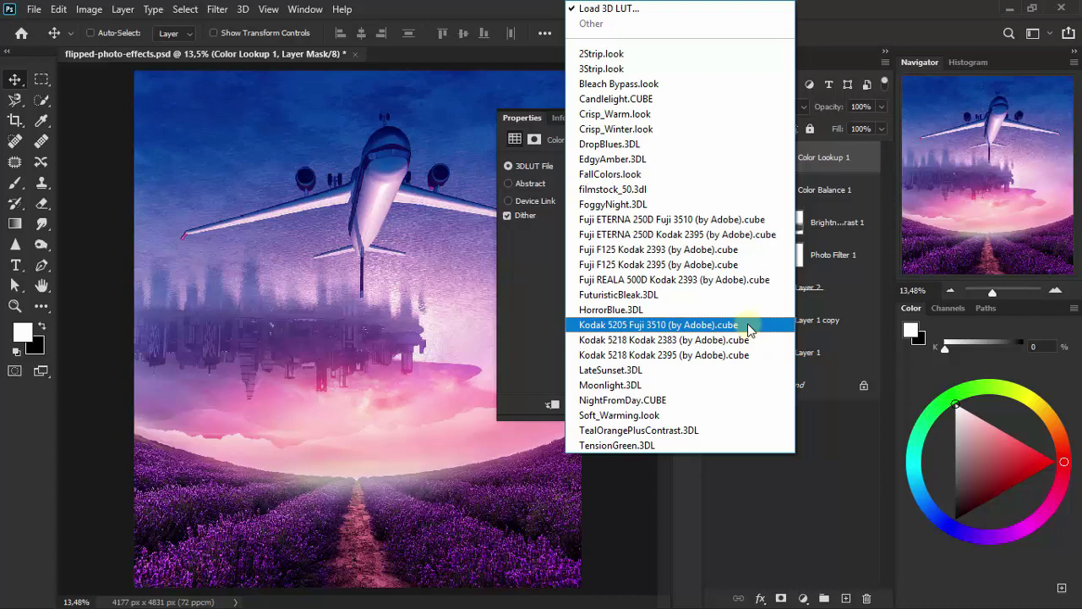
pyautogui.click(749, 326)
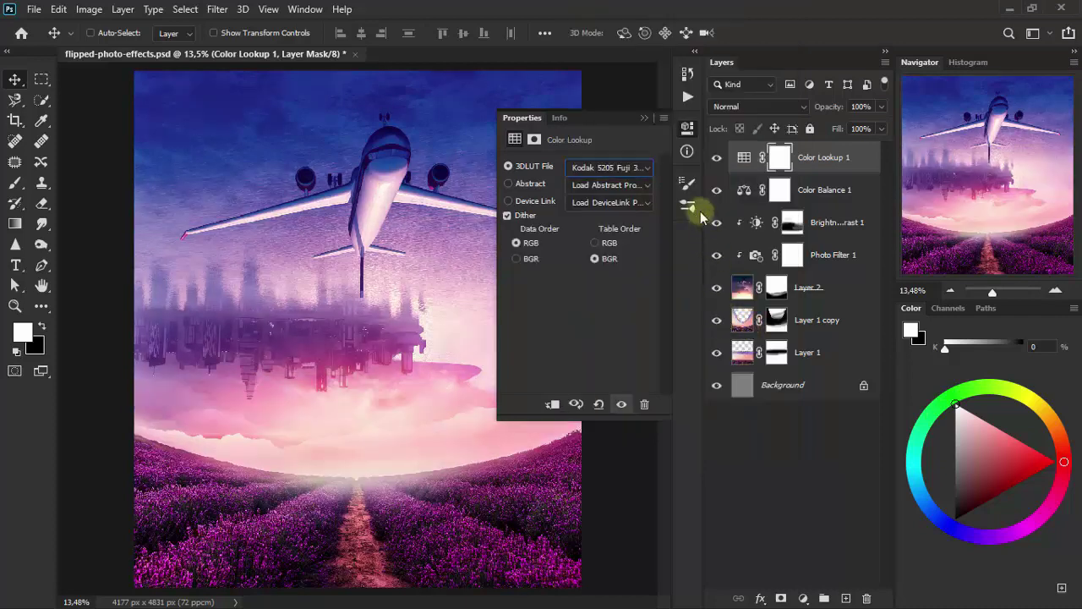
pyautogui.click(647, 118)
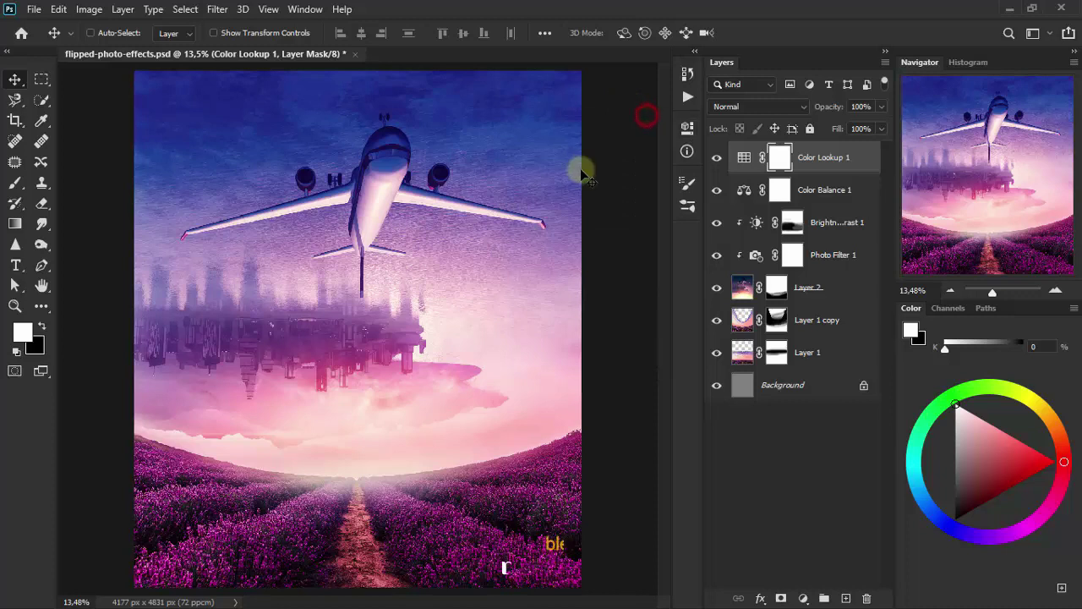
pyautogui.click(750, 107)
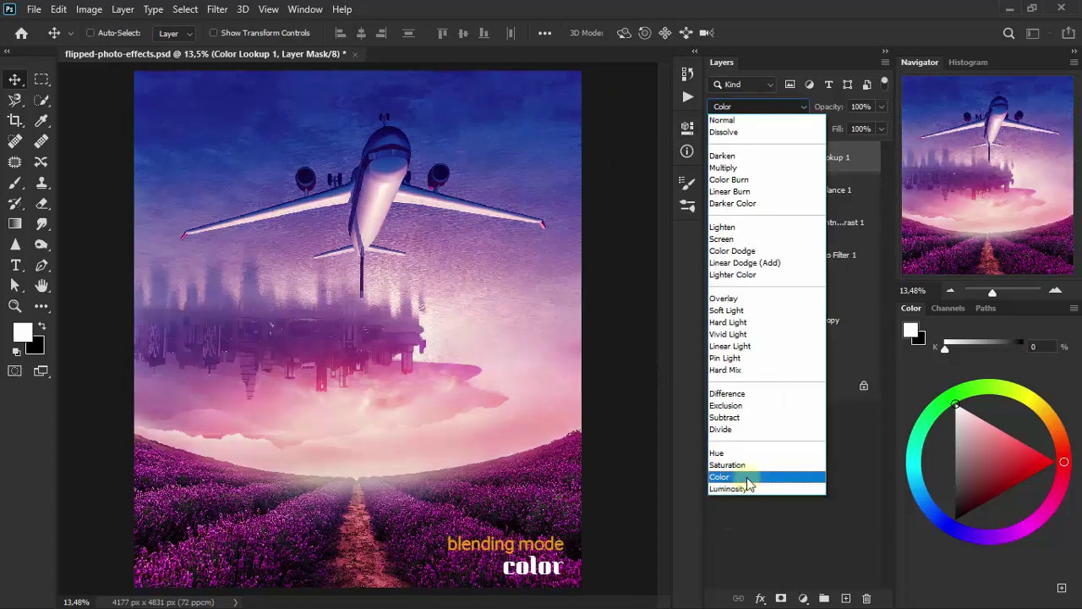
pyautogui.click(747, 478)
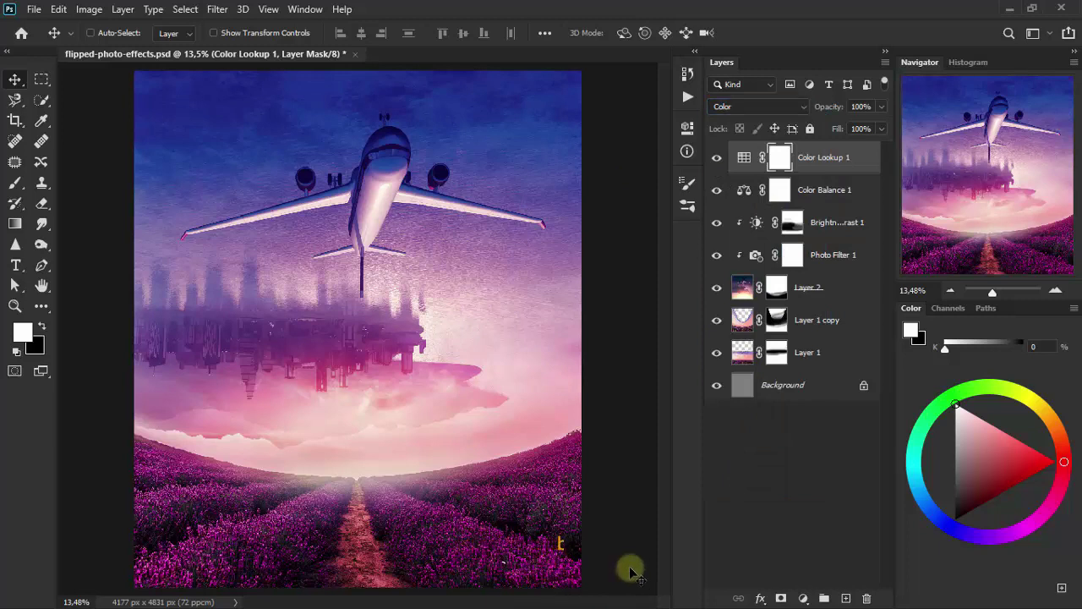
# Step: Add a Vibrance layer with vibrance -31 and saturation -7
pyautogui.click(798, 594)
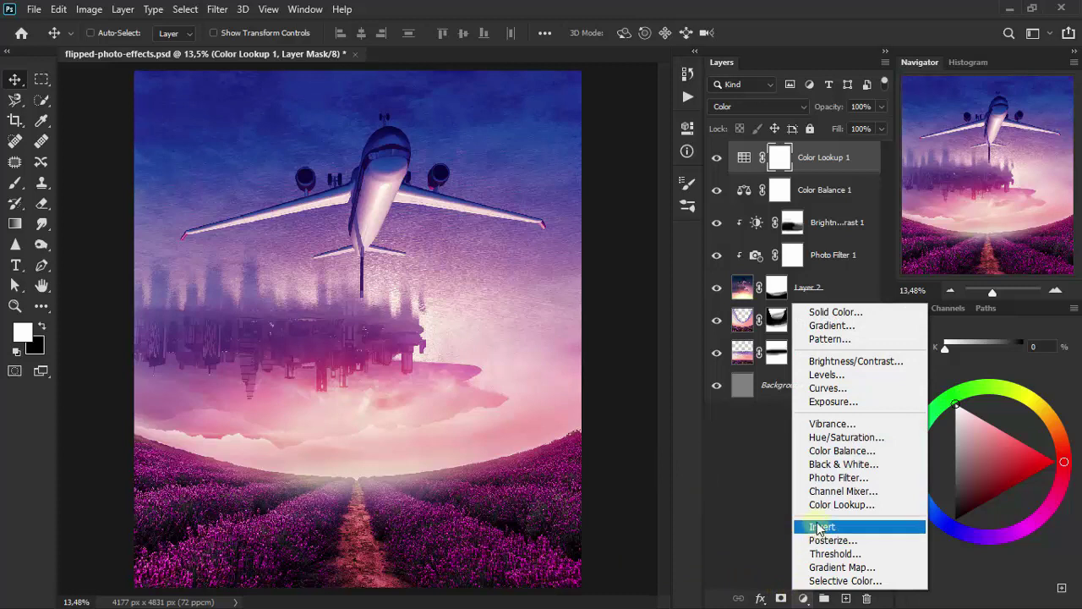
pyautogui.click(868, 424)
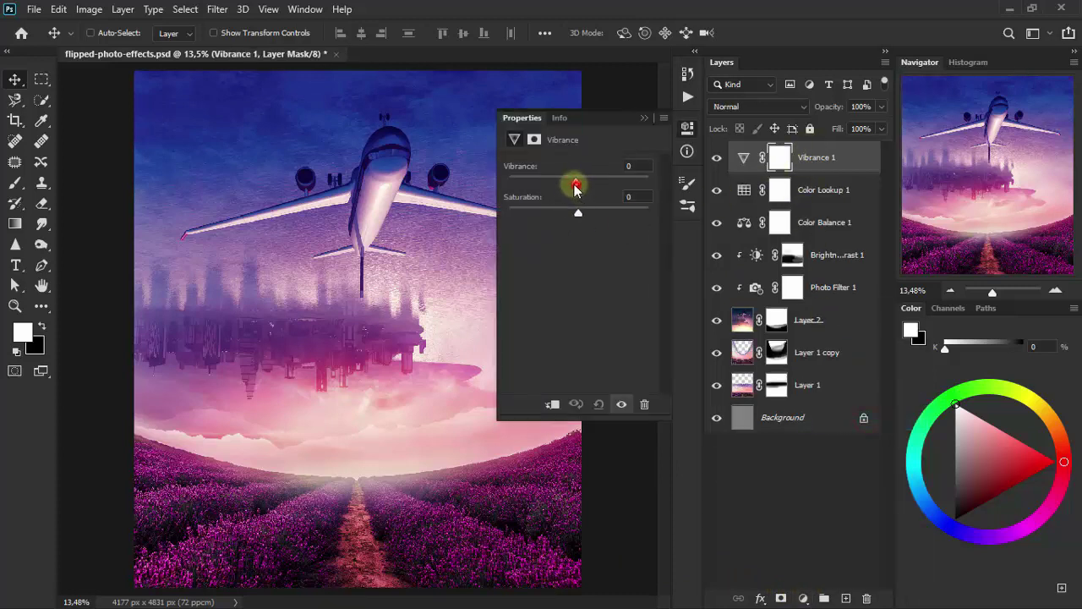
pyautogui.moveTo(578, 187); pyautogui.dragTo(555, 183)
pyautogui.doubleClick(636, 166)
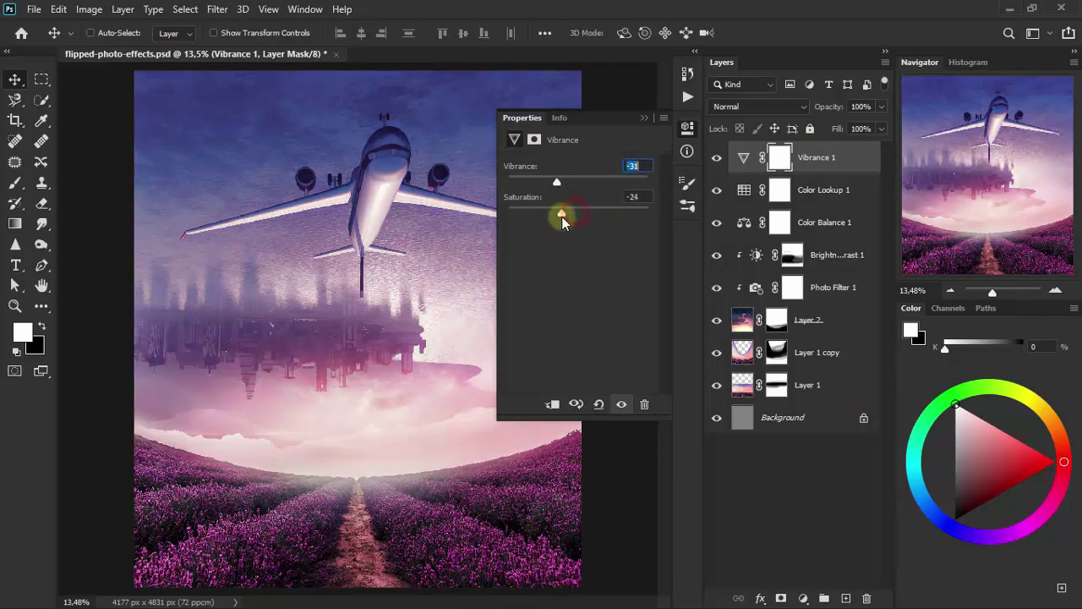
pyautogui.moveTo(561, 212); pyautogui.dragTo(572, 212)
pyautogui.doubleClick(630, 197)
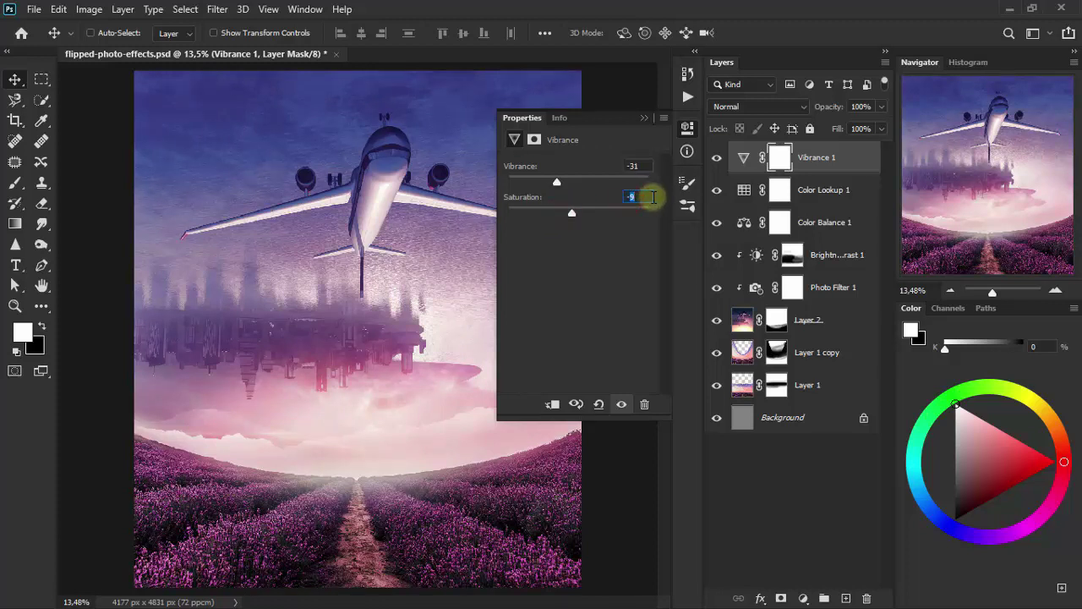
pyautogui.click(645, 118)
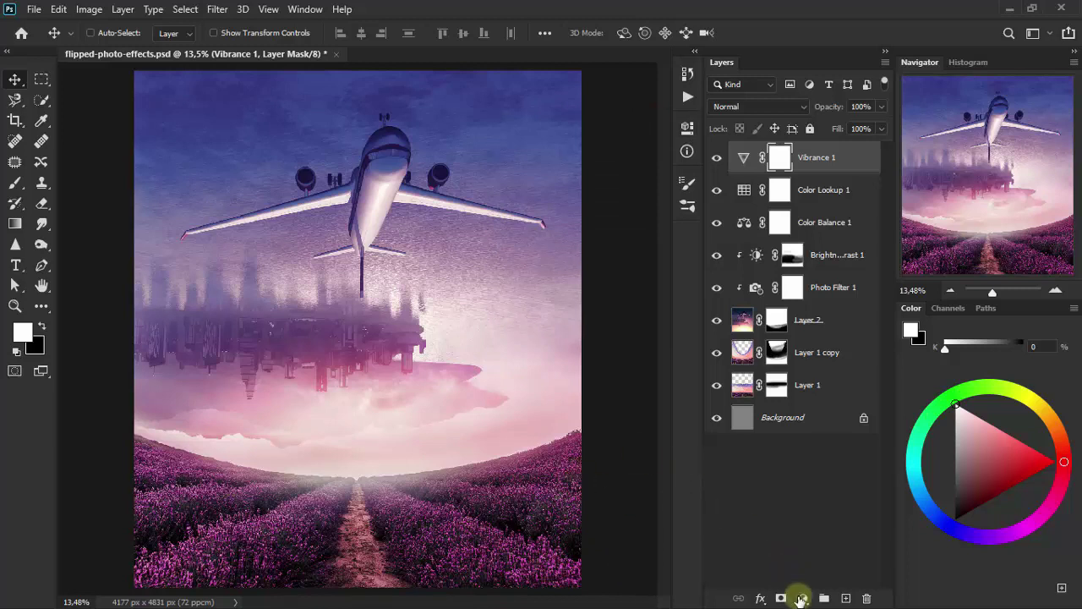
# Step: Add a top Brightness/Contrast layer with brightness -3 and contrast 28
pyautogui.click(800, 597)
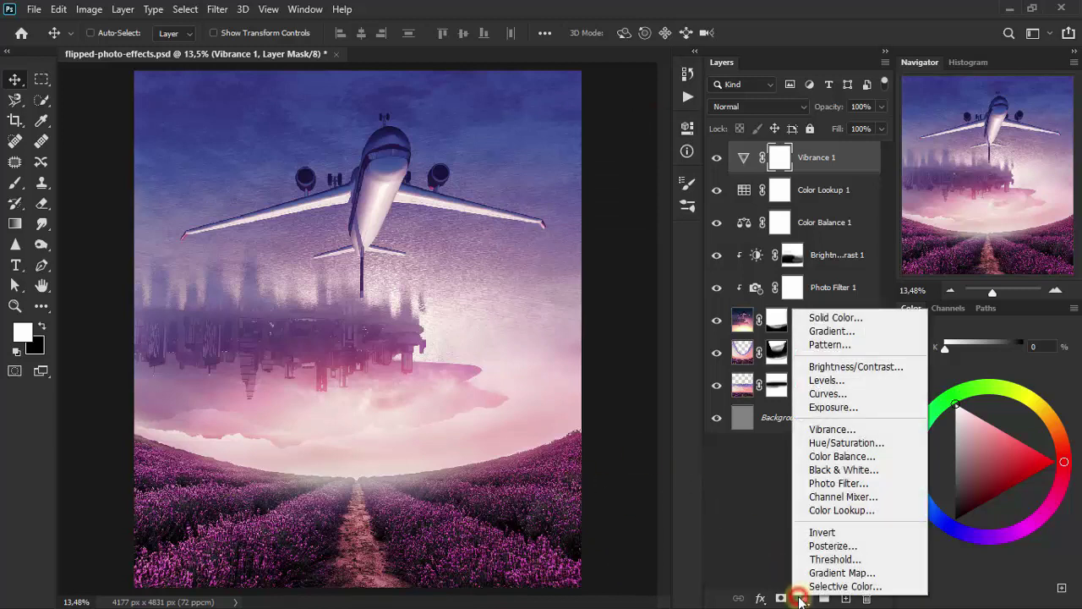
pyautogui.click(893, 372)
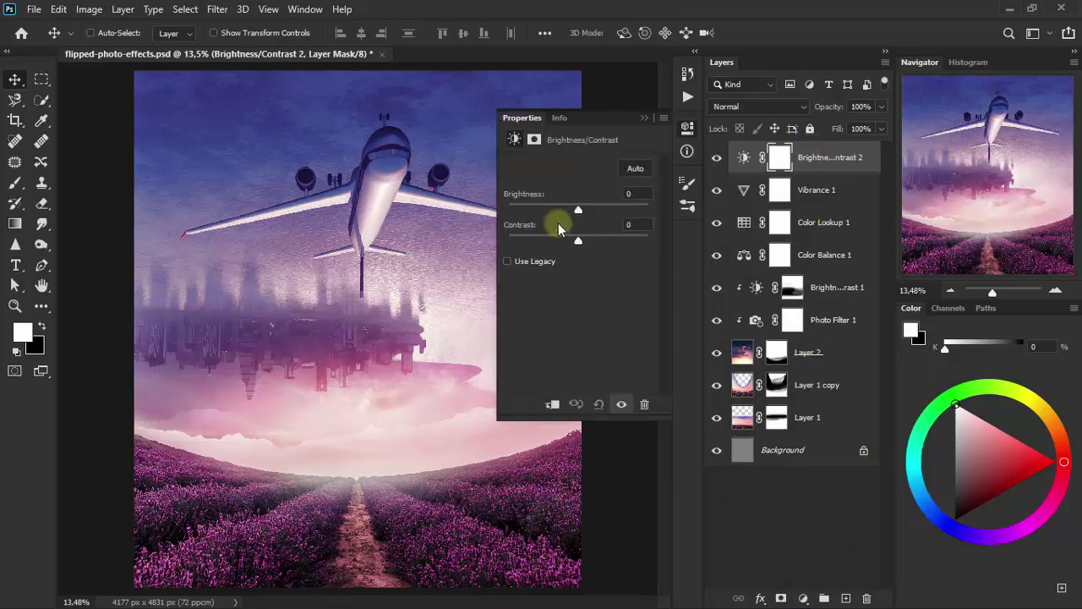
pyautogui.moveTo(578, 208); pyautogui.dragTo(576, 209)
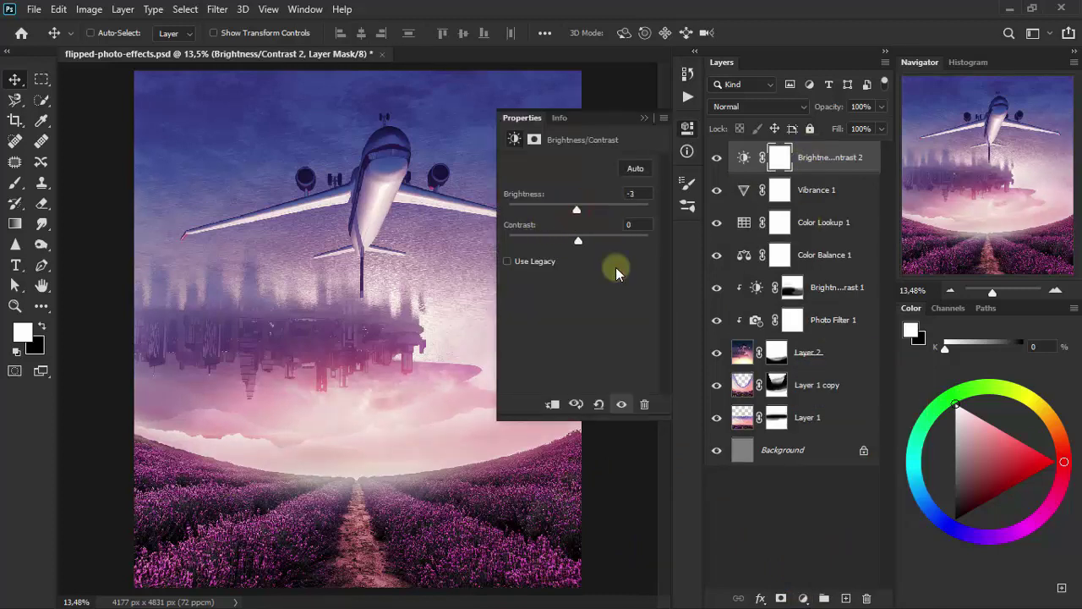
pyautogui.moveTo(583, 246); pyautogui.dragTo(597, 237)
pyautogui.click(630, 223)
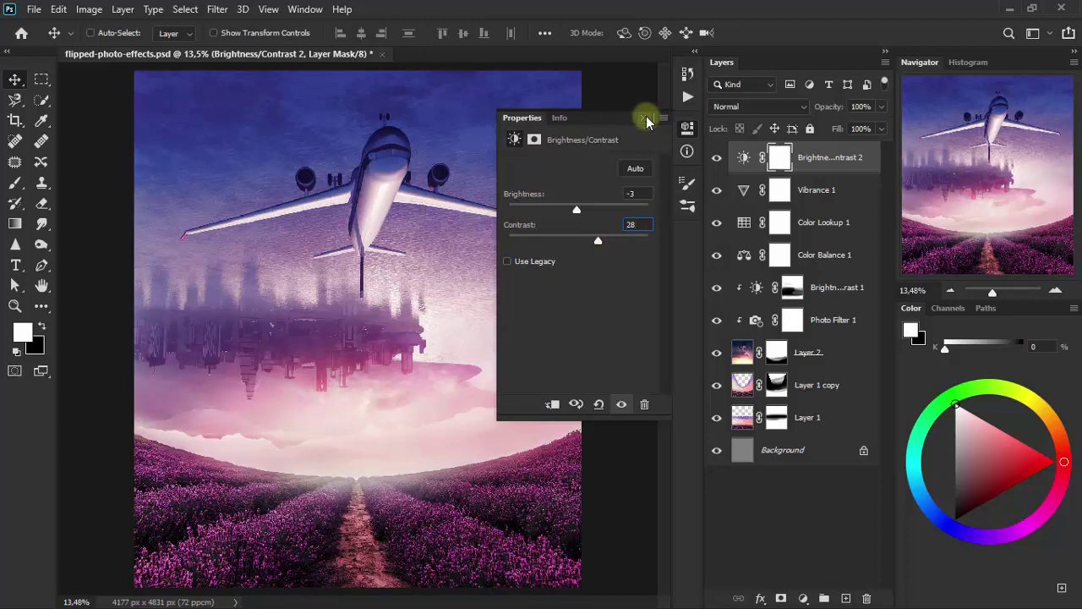
pyautogui.click(646, 116)
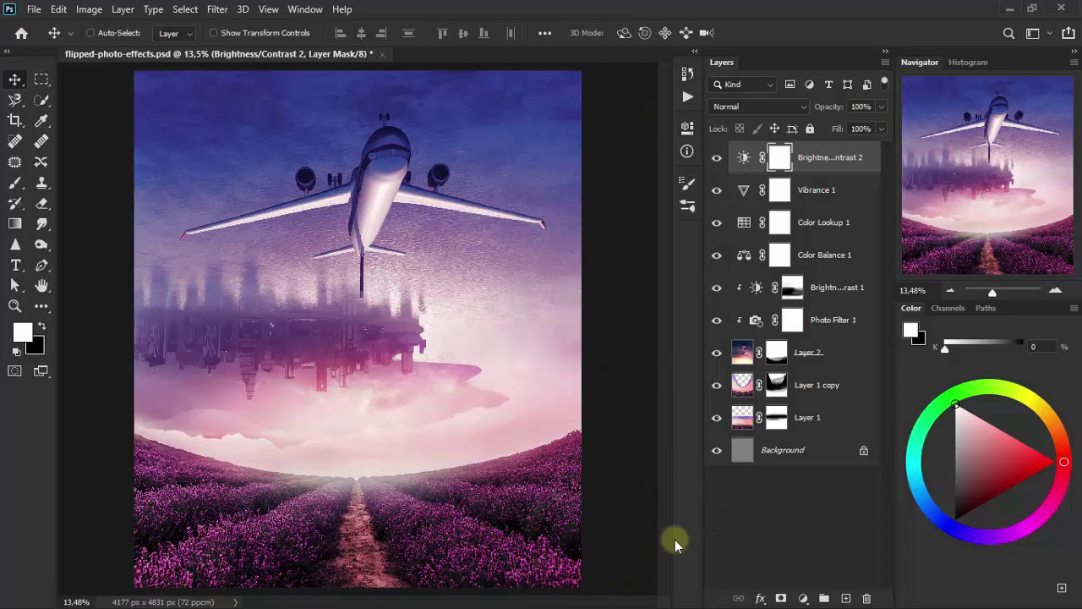
pyautogui.click(802, 598)
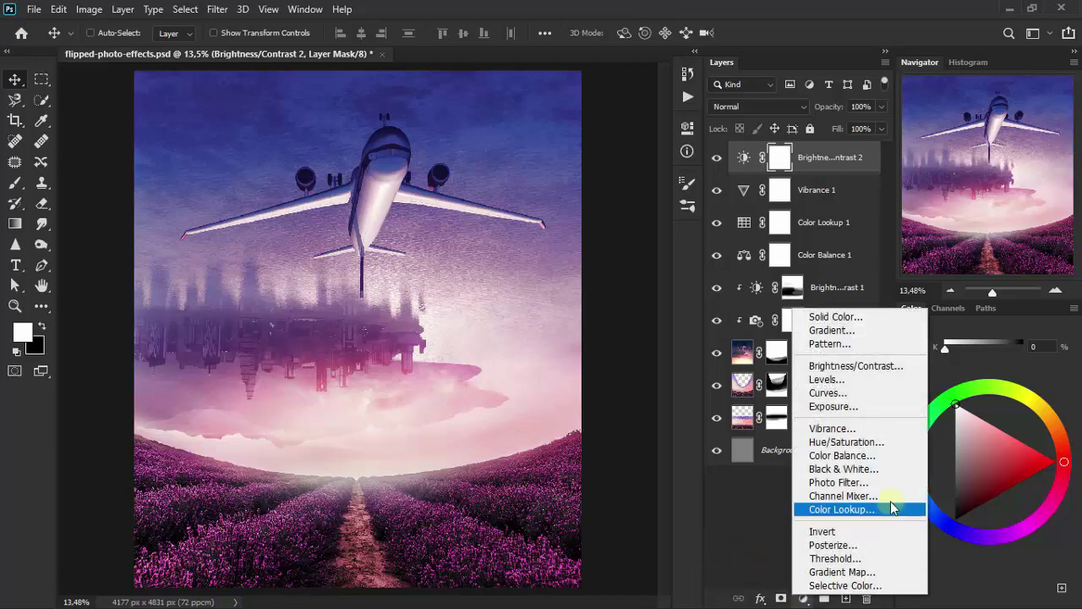
# Step: Add a Black & White adjustment layer and review its Reds, Blues and Magentas mix
pyautogui.click(899, 470)
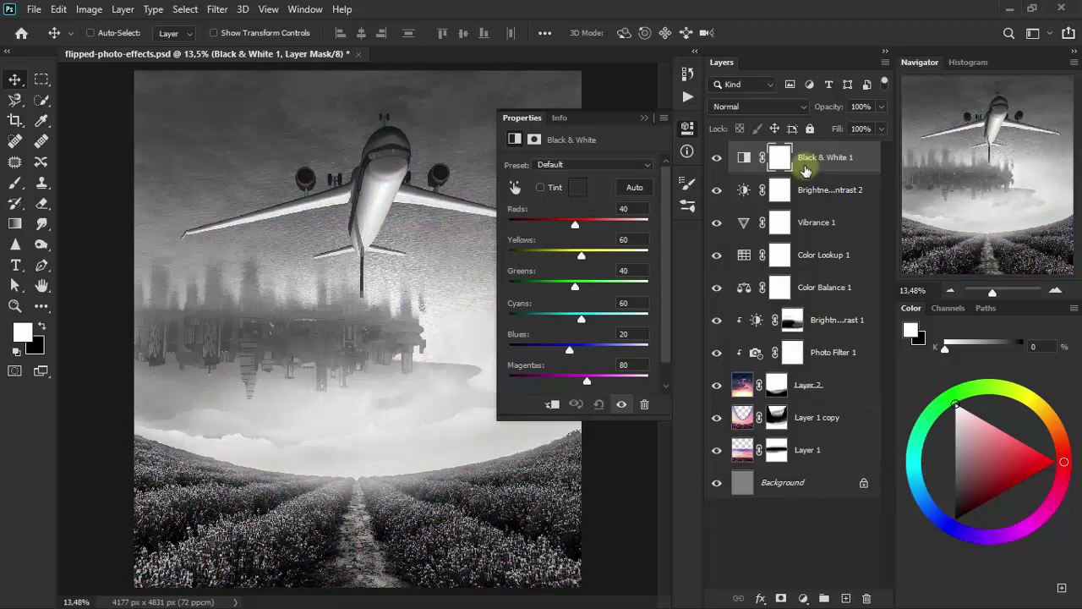
pyautogui.click(609, 165)
pyautogui.click(609, 166)
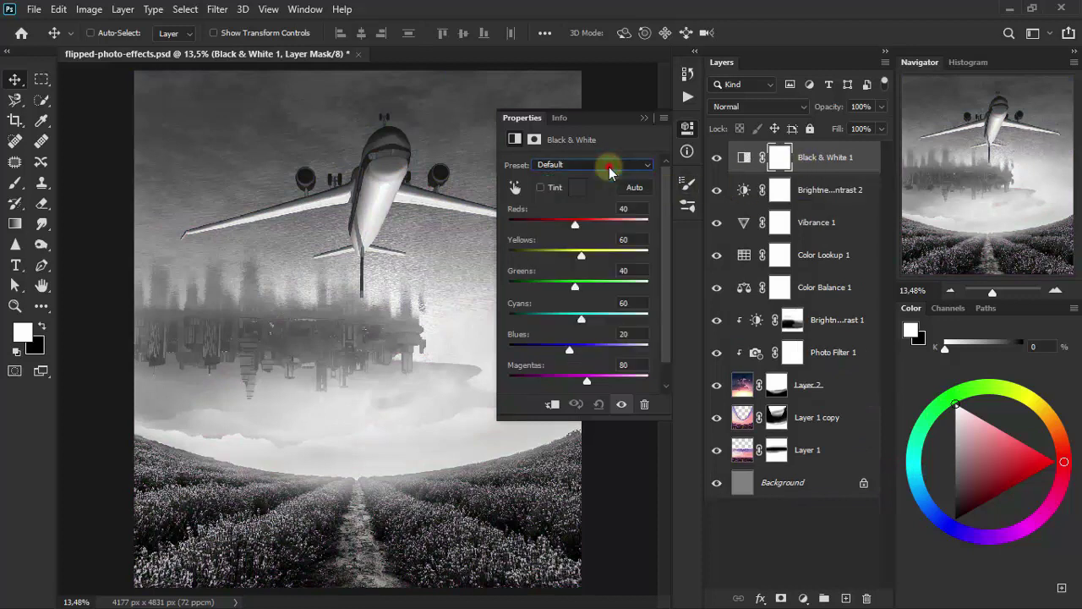
pyautogui.click(636, 207)
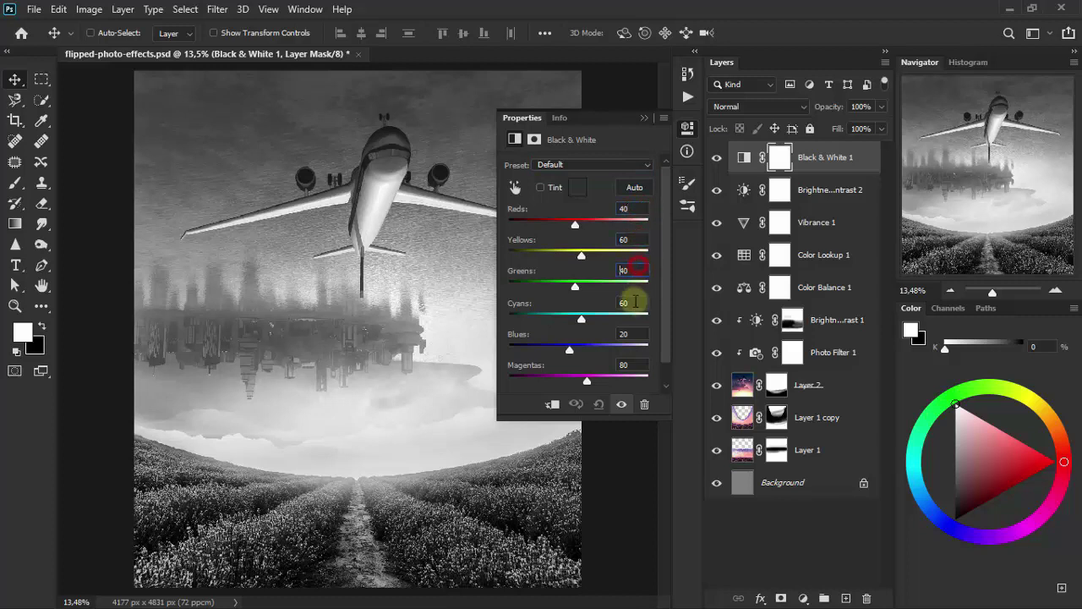
pyautogui.click(635, 333)
pyautogui.click(640, 365)
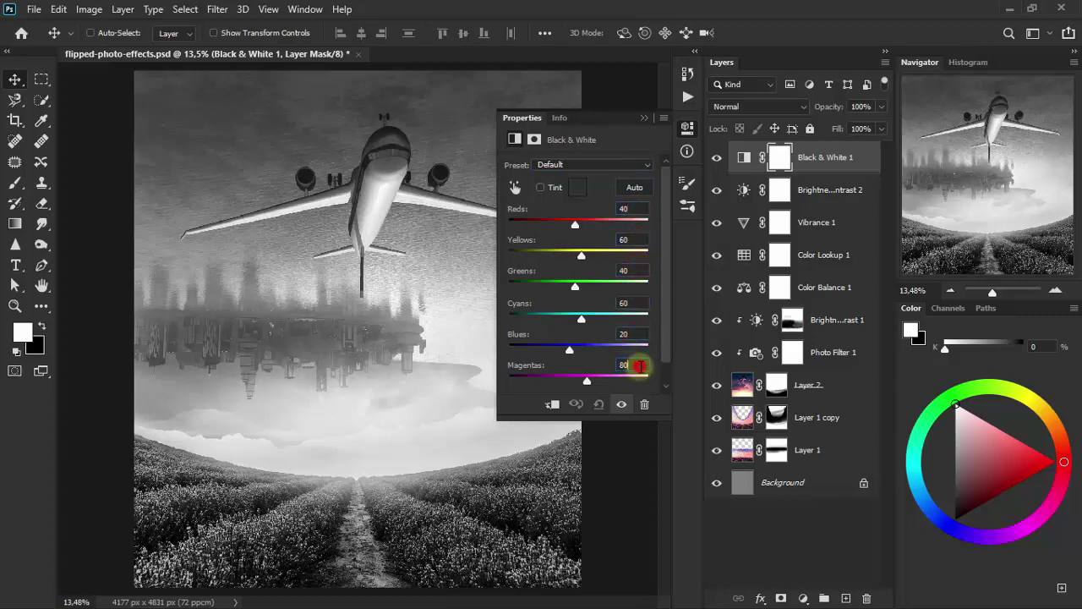
pyautogui.click(645, 120)
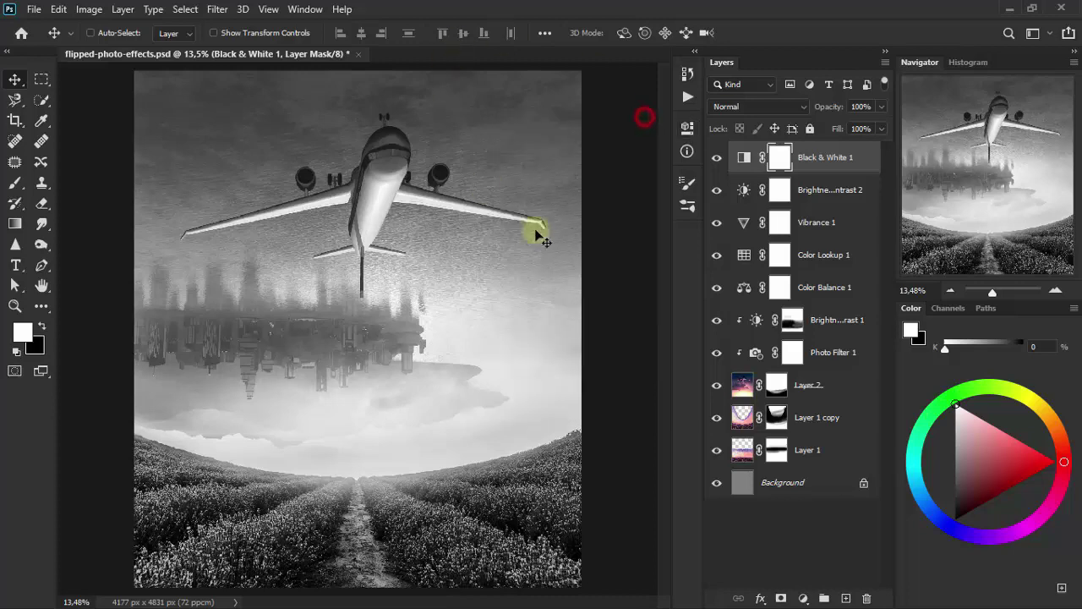
# Step: Blend Black & White 1 in Luminosity at 30% opacity and toggle it to compare
pyautogui.click(732, 107)
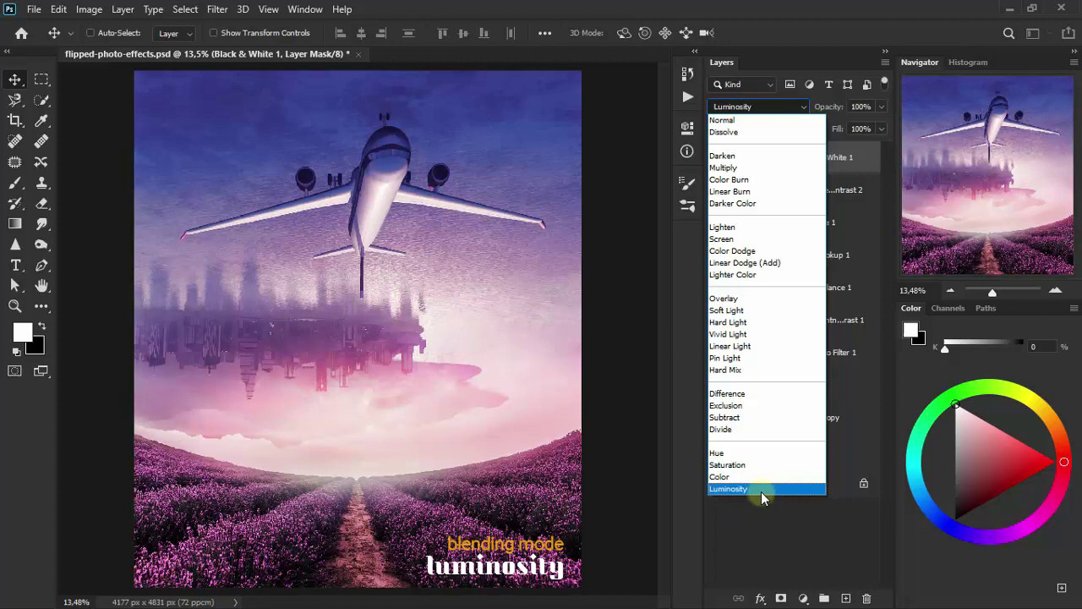
pyautogui.click(761, 491)
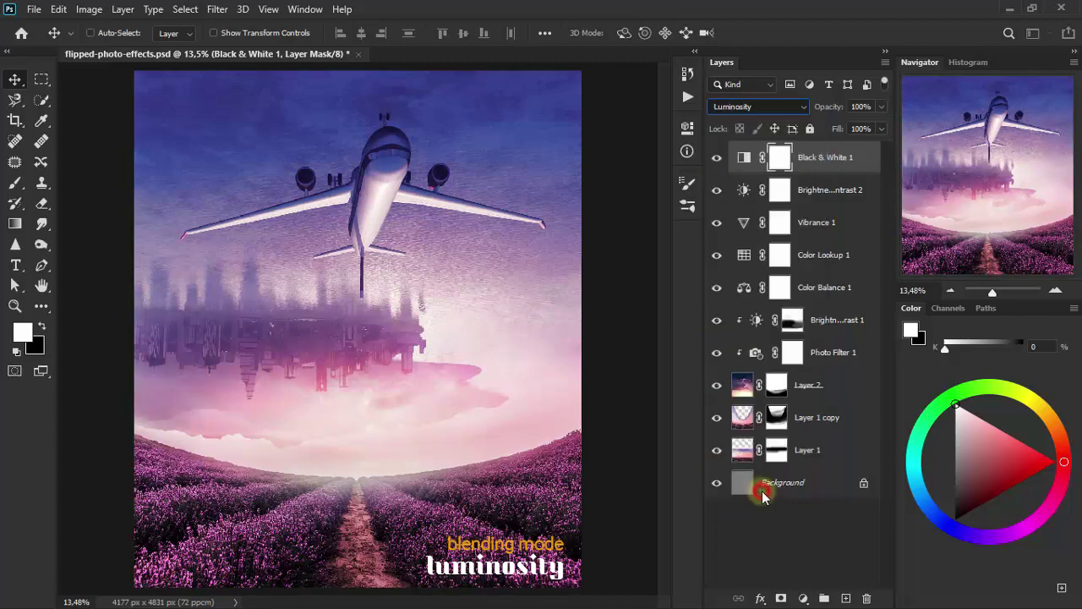
pyautogui.click(882, 129)
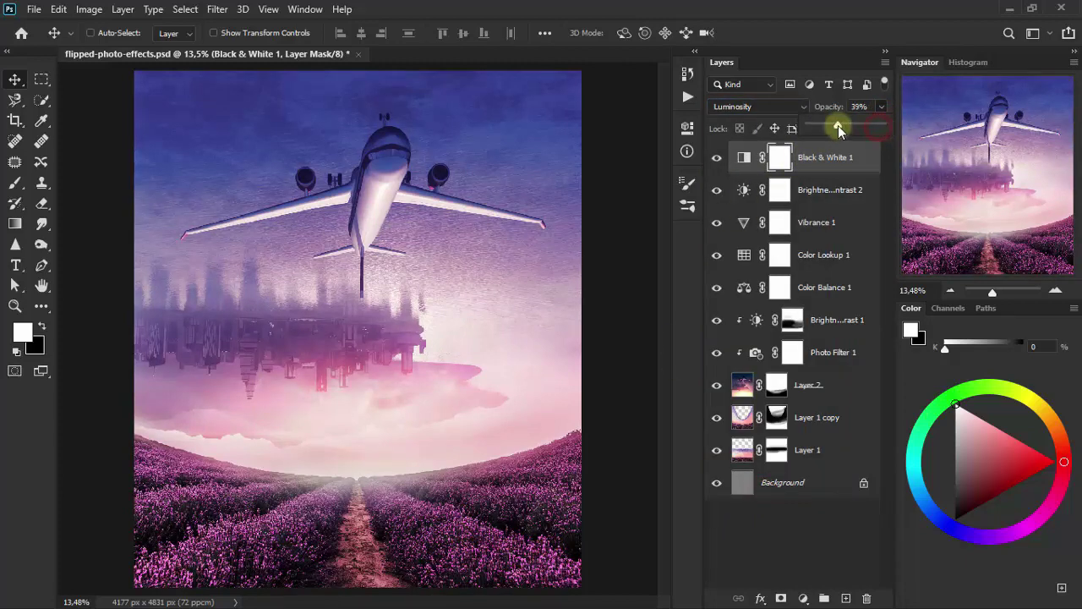
pyautogui.click(855, 106)
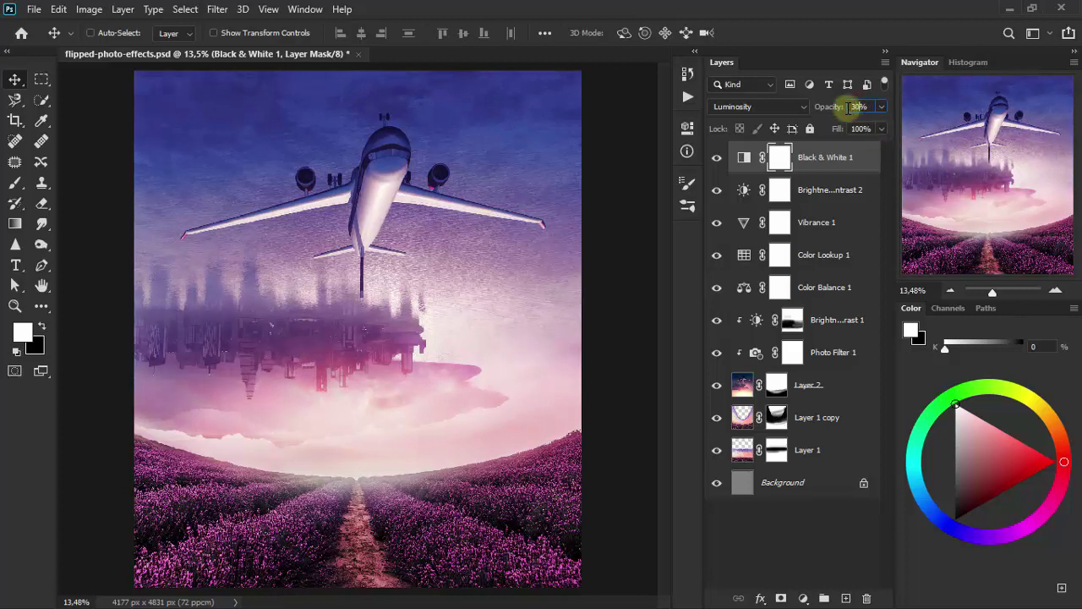
pyautogui.press('Return')
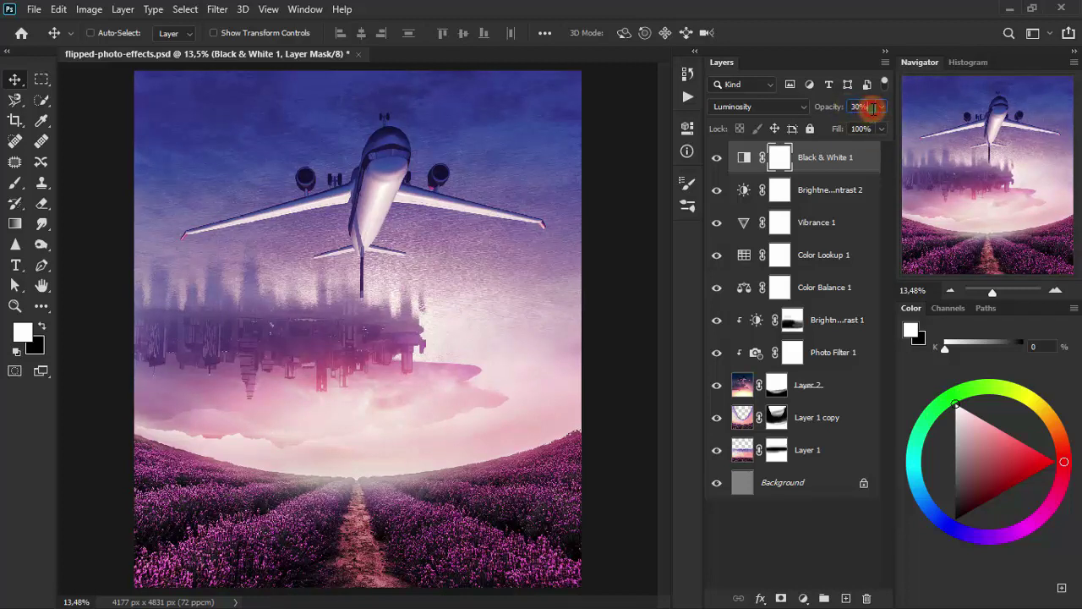
pyautogui.click(717, 159)
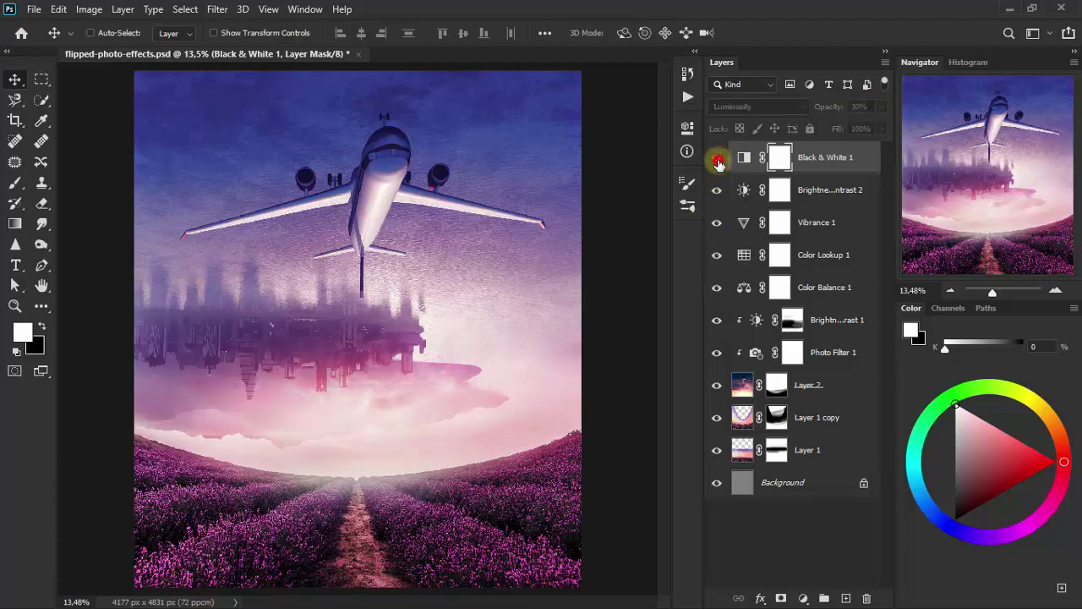
pyautogui.click(716, 159)
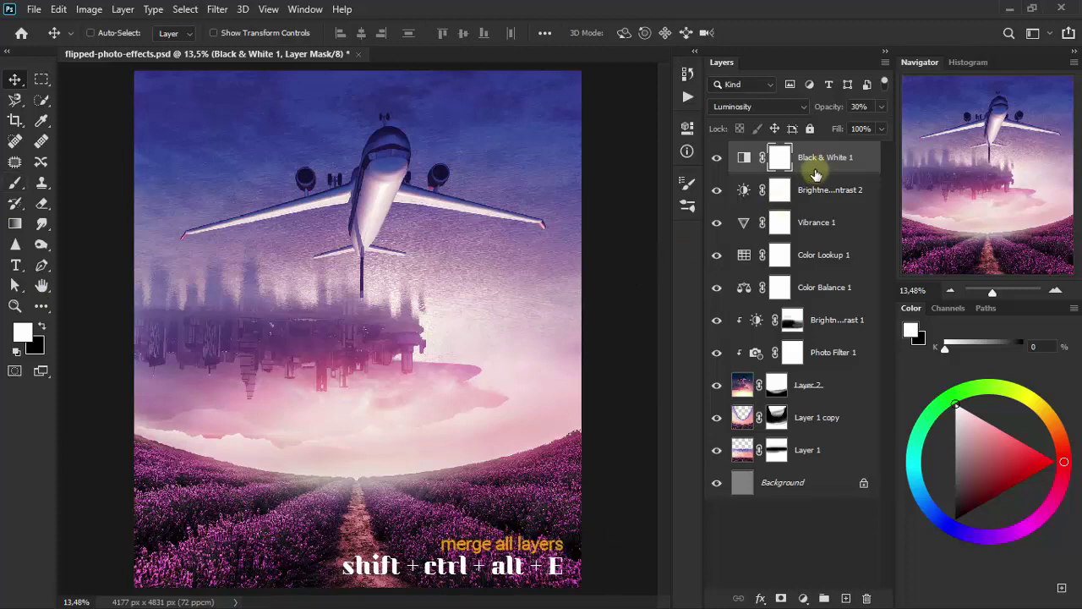
# Step: Stamp all visible layers into a new merged Layer 3 at the top of the stack
pyautogui.hotkey('ctrl', 'shift', 'alt')
pyautogui.hotkey('ctrl', 'shift', 'alt', 'e')
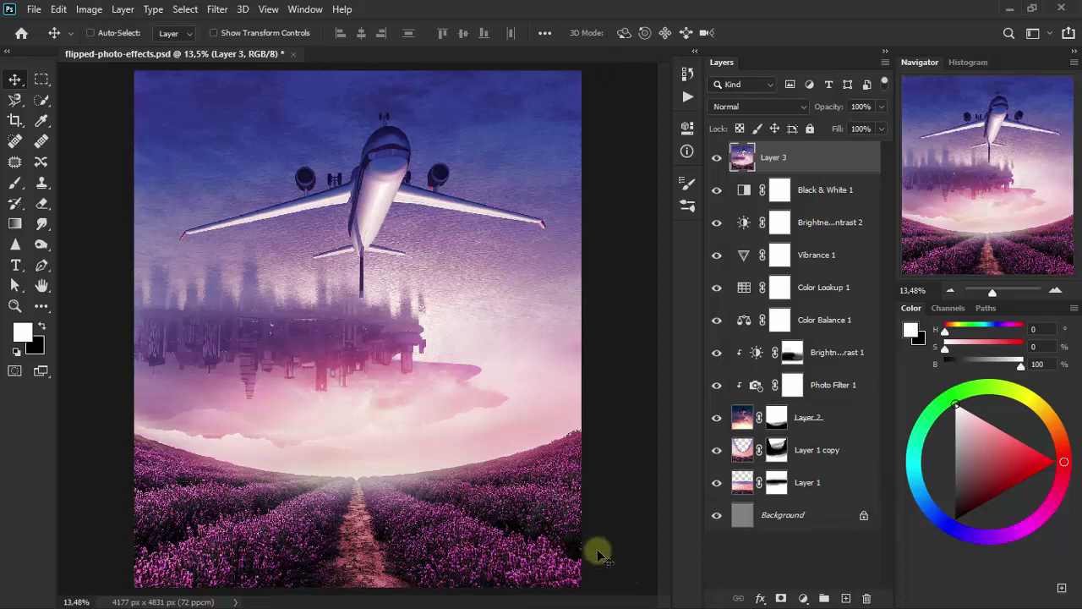
pyautogui.click(216, 9)
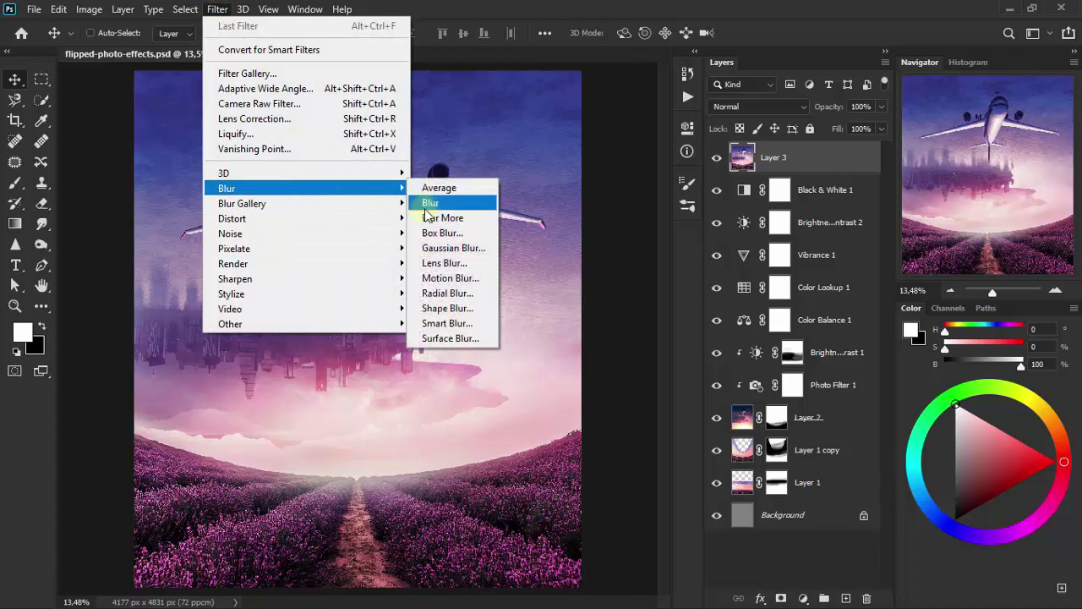
pyautogui.moveTo(254, 188)
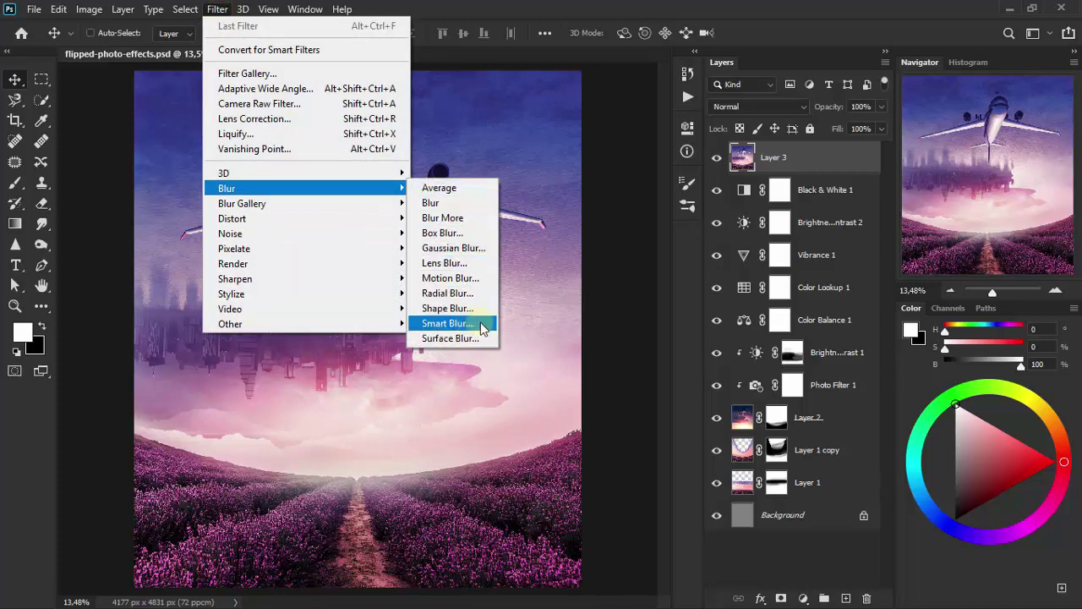
# Step: Apply Smart Blur to Layer 3 with radius 9,3, threshold 12,1 and Low quality
pyautogui.click(482, 326)
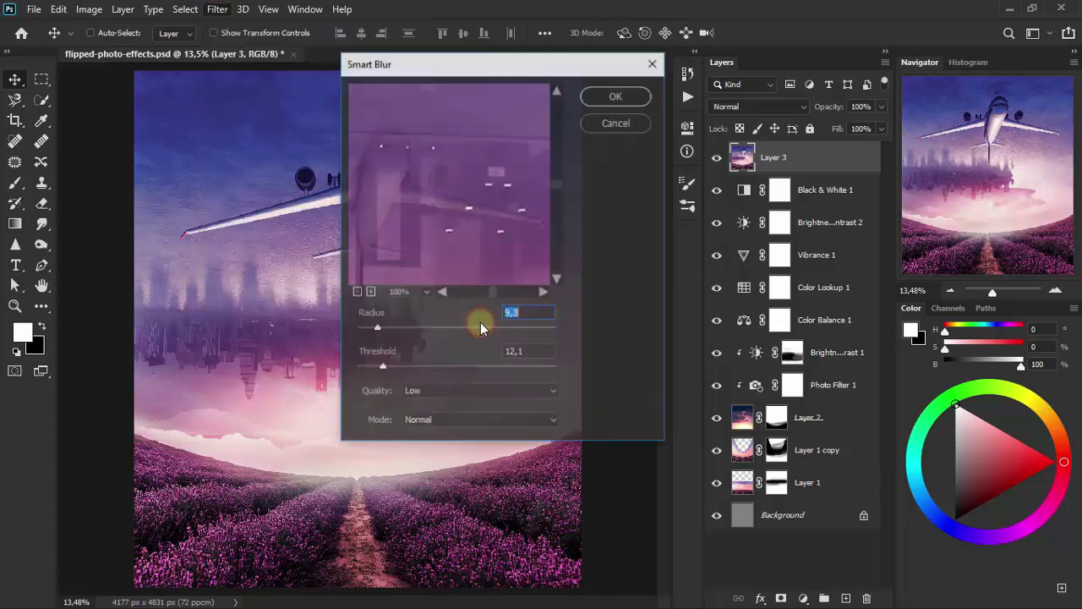
pyautogui.click(526, 317)
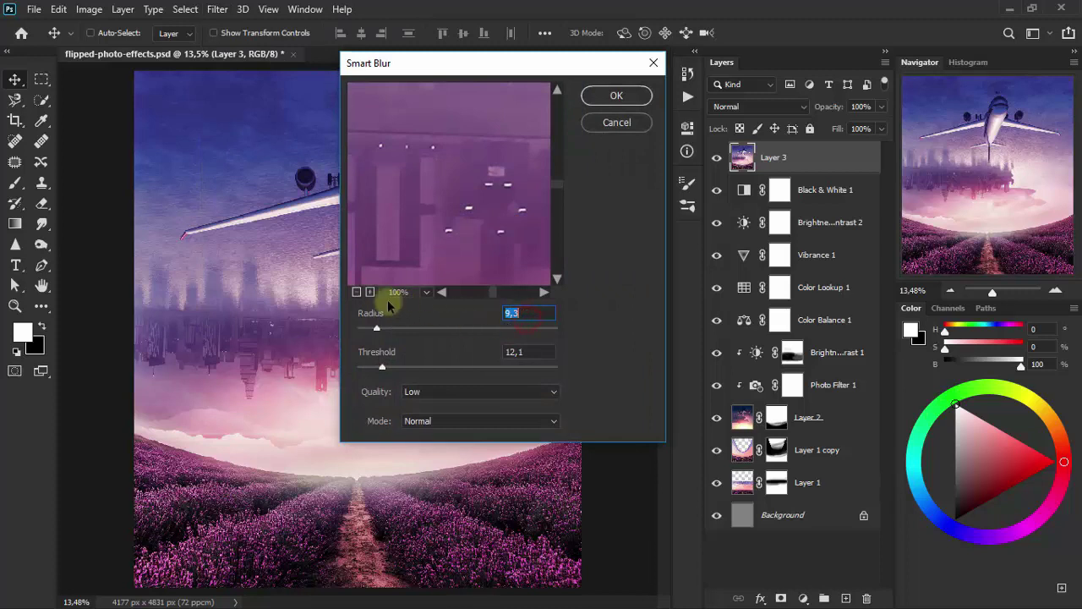
pyautogui.click(355, 292)
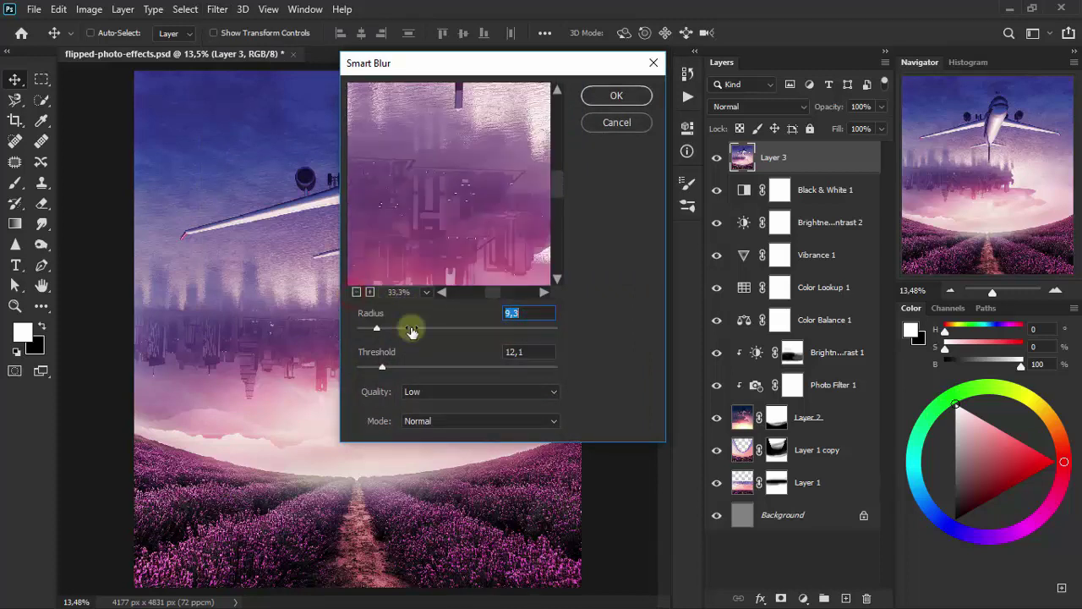
pyautogui.click(533, 312)
pyautogui.click(530, 353)
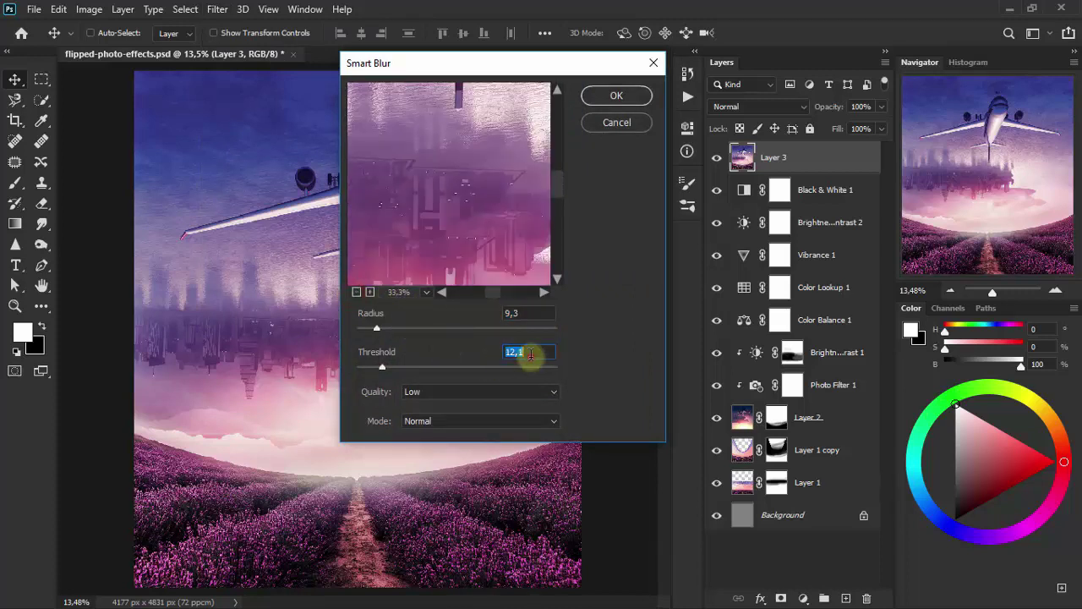
pyautogui.click(508, 396)
pyautogui.click(500, 402)
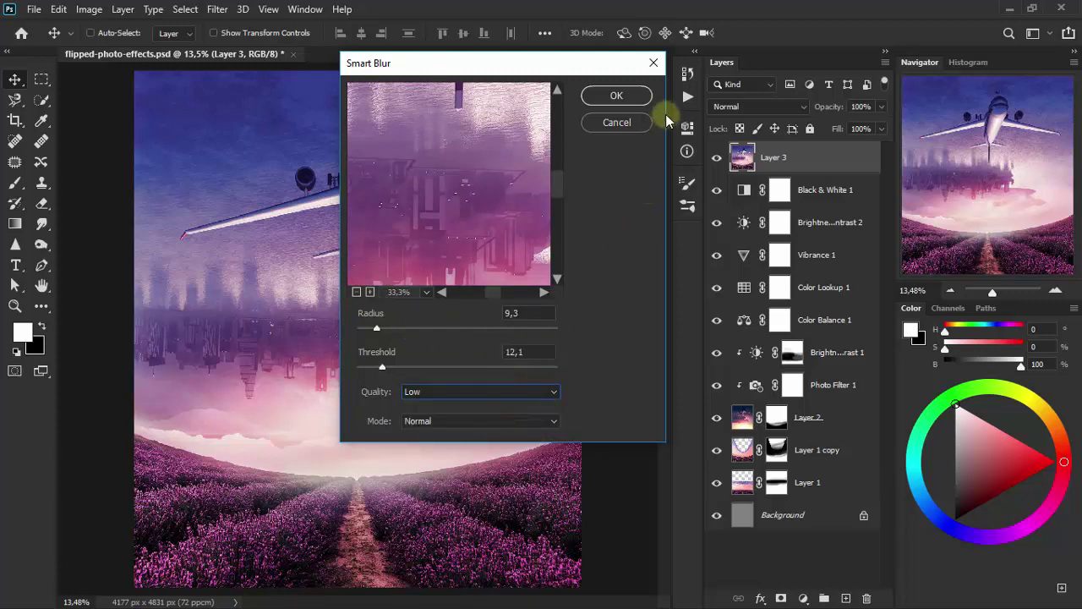
pyautogui.click(632, 99)
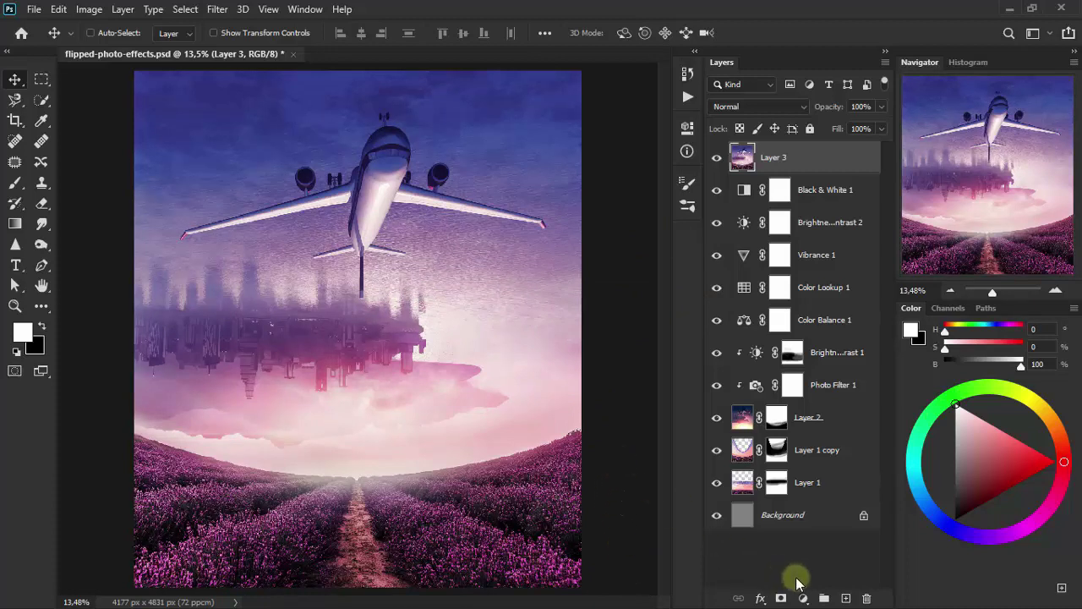
# Step: Add a Photo Filter adjustment using Cooling Filter (LBB) at 43% density above Layer 3
pyautogui.click(803, 598)
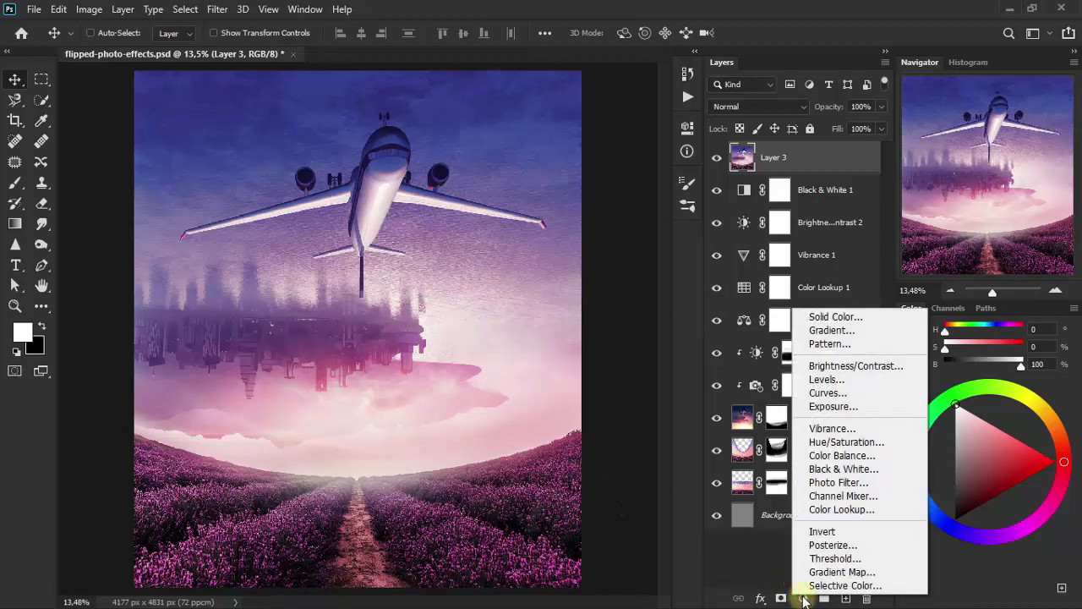
pyautogui.click(904, 482)
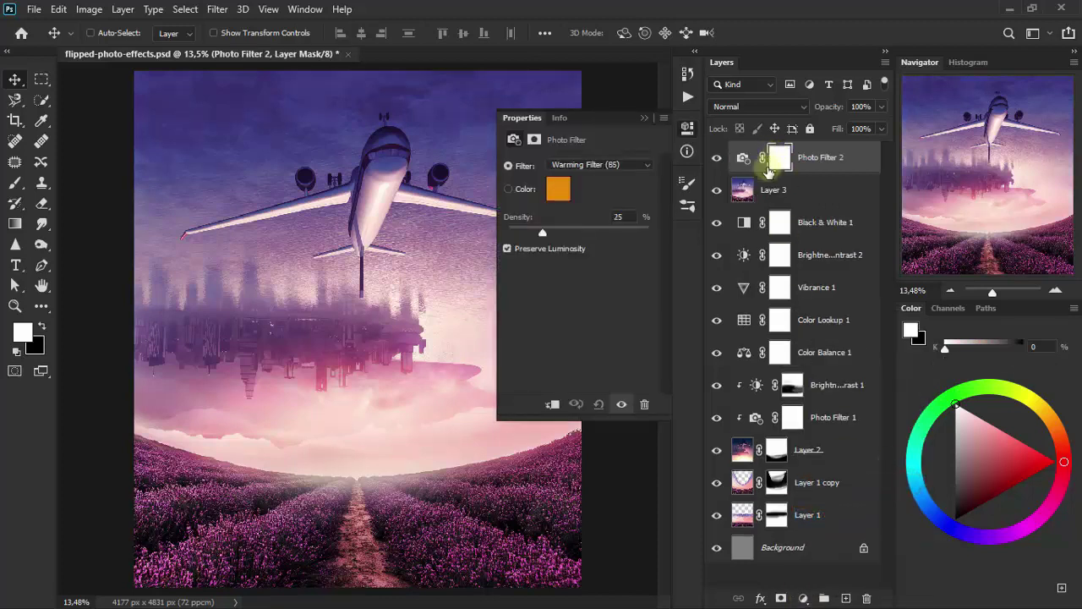
pyautogui.click(636, 164)
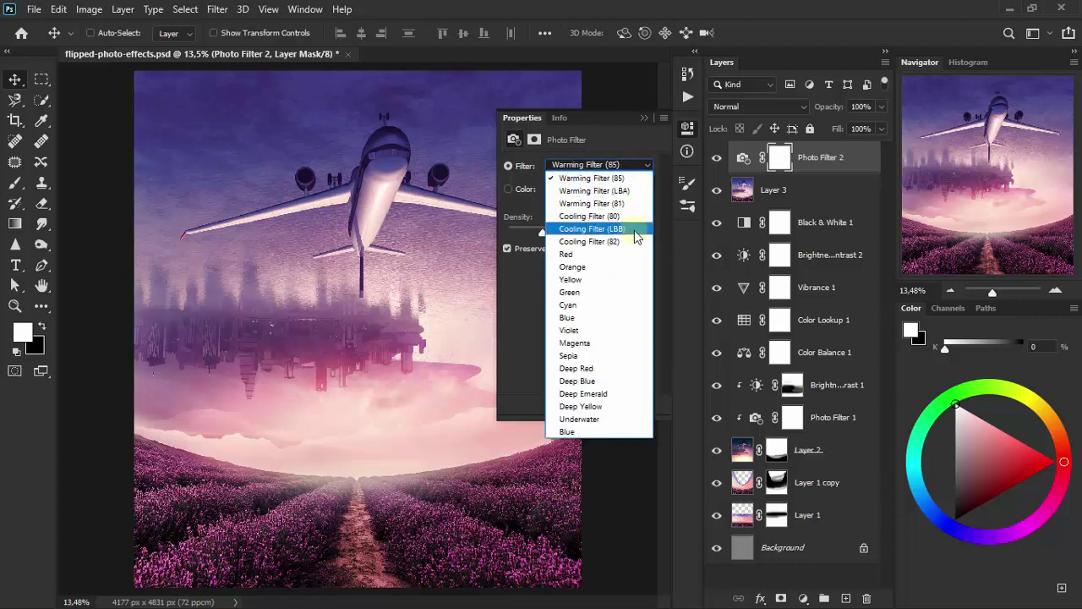
pyautogui.click(636, 229)
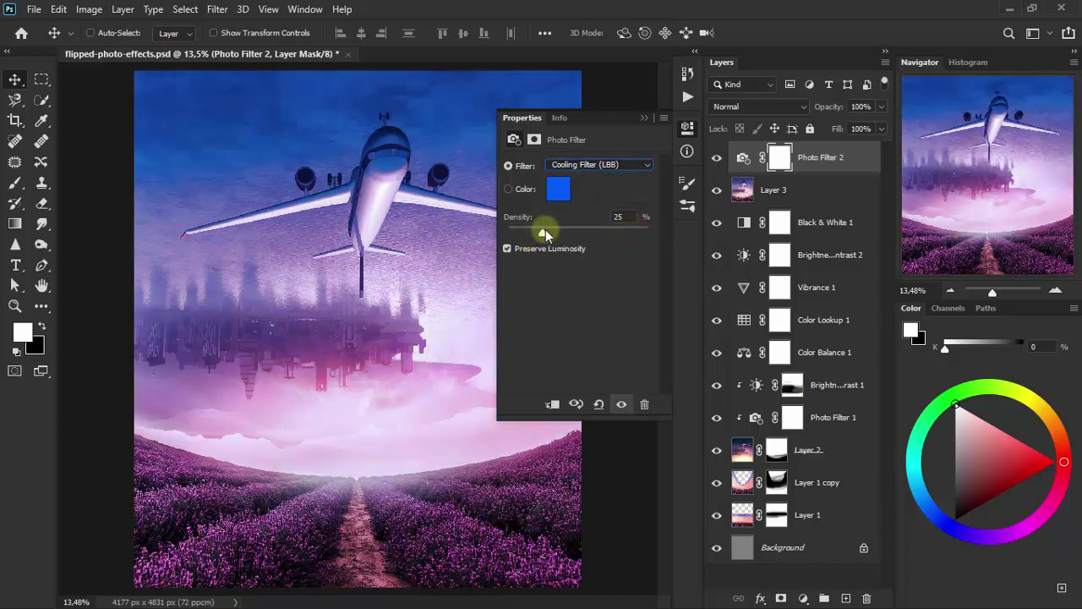
pyautogui.moveTo(545, 235); pyautogui.dragTo(572, 231)
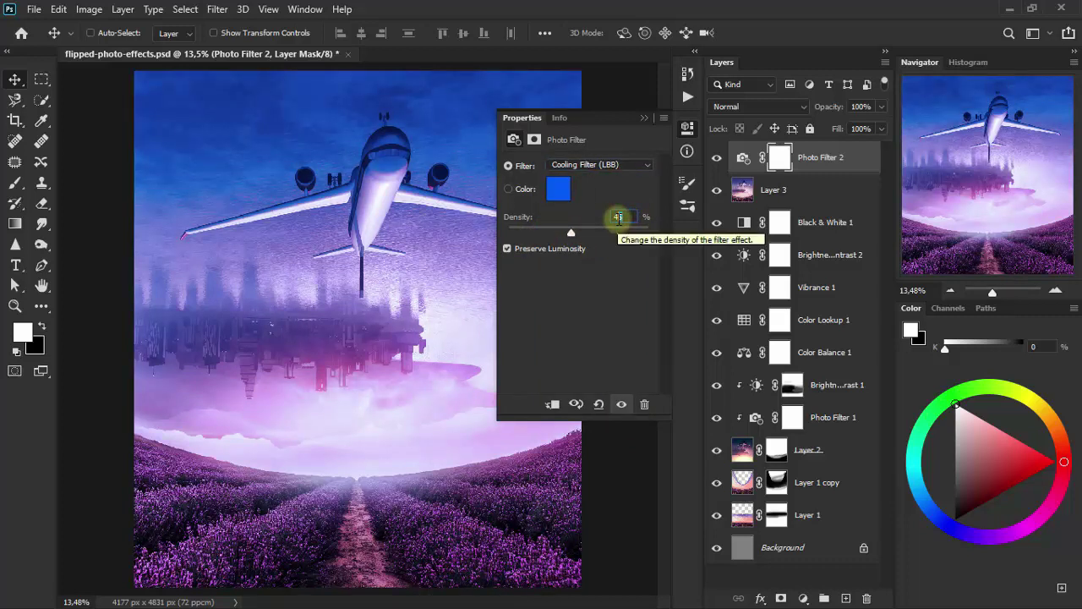
pyautogui.scroll(-2, 619, 217)
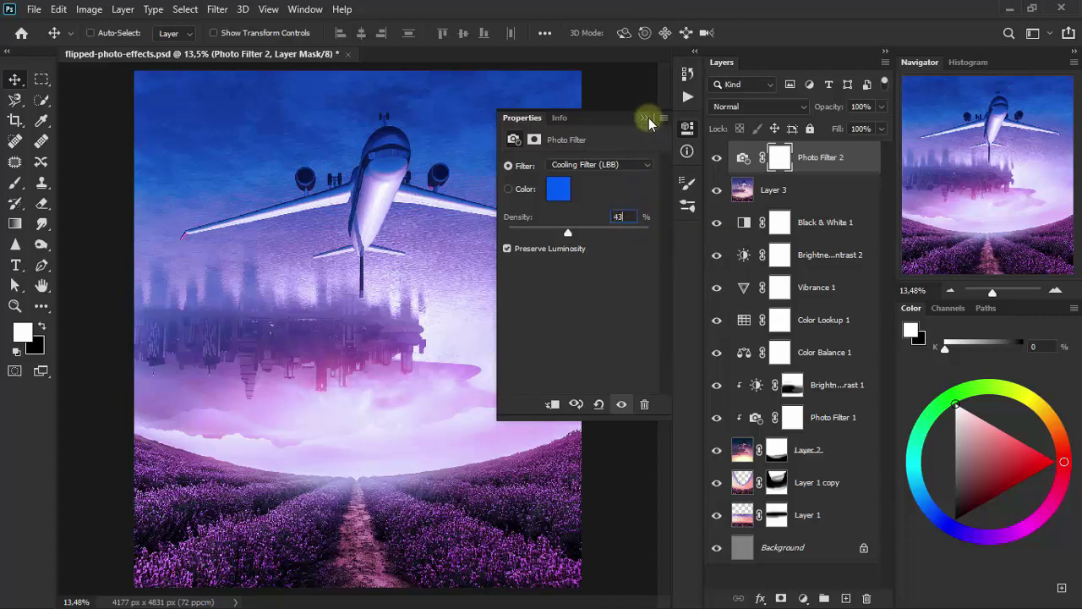
pyautogui.click(643, 120)
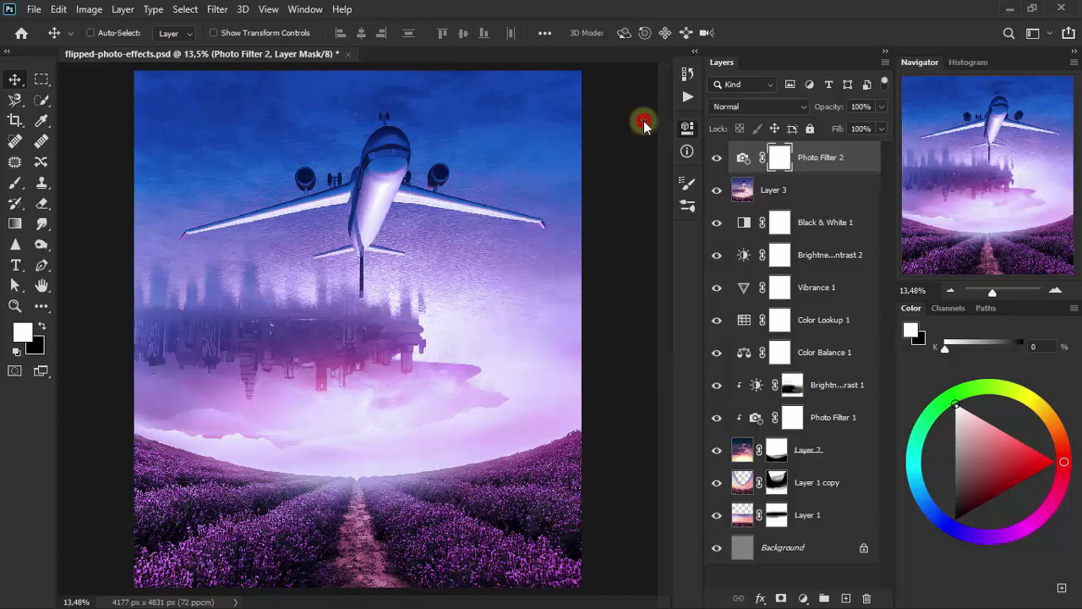
# Step: Switch Photo Filter 2 to Lighten blend mode and toggle its visibility to compare
pyautogui.click(750, 108)
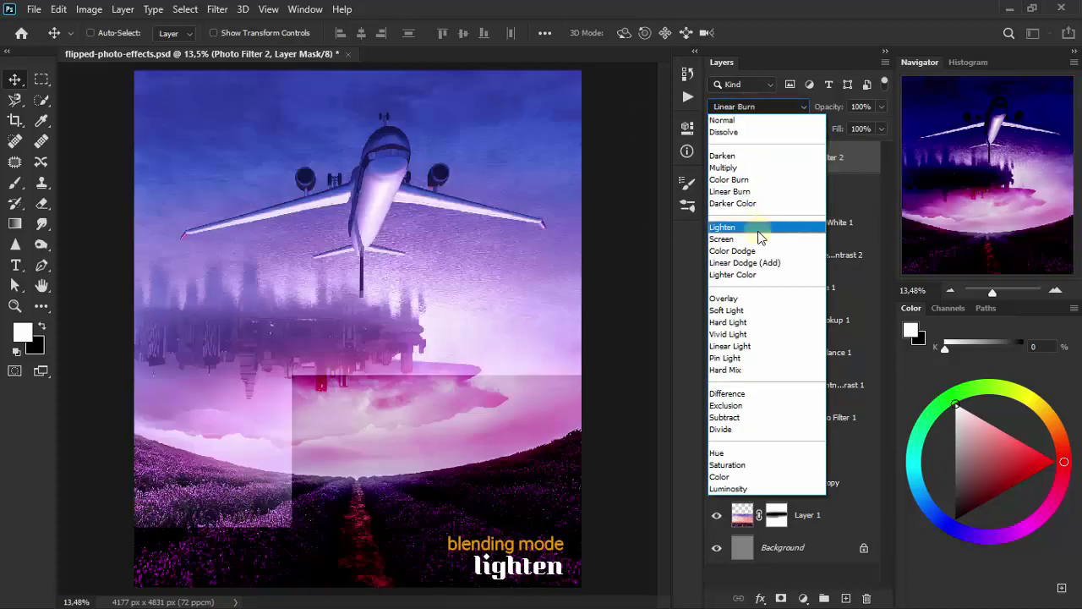
pyautogui.click(755, 226)
pyautogui.click(717, 158)
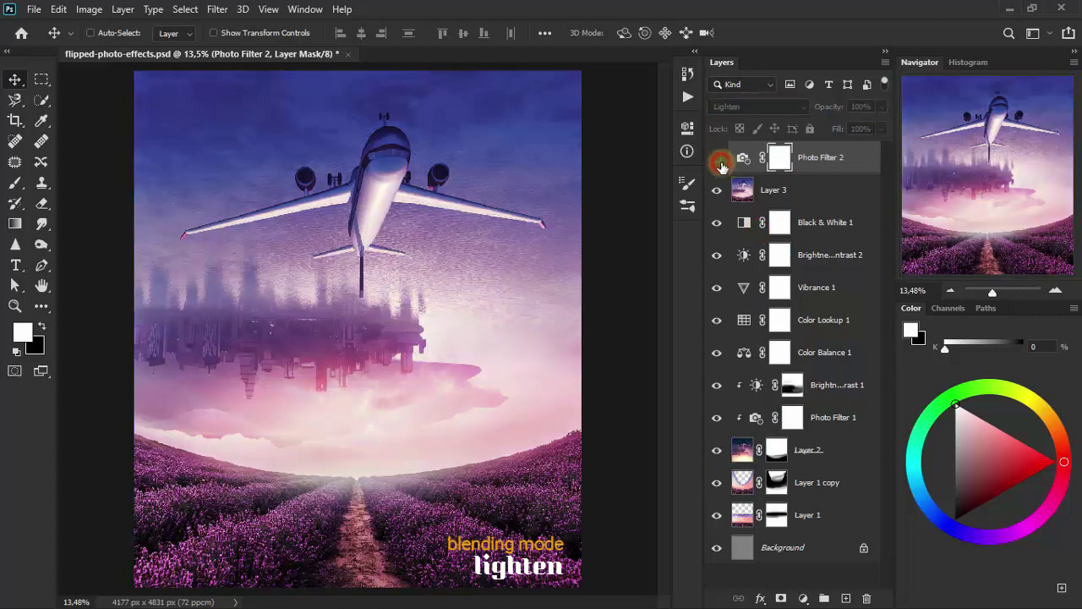
pyautogui.click(716, 158)
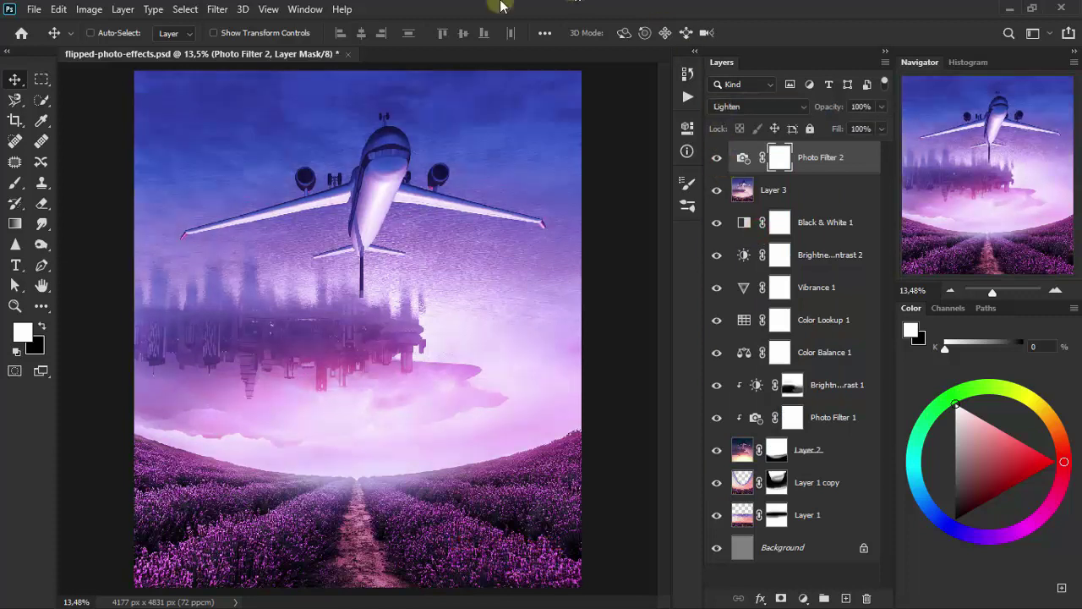